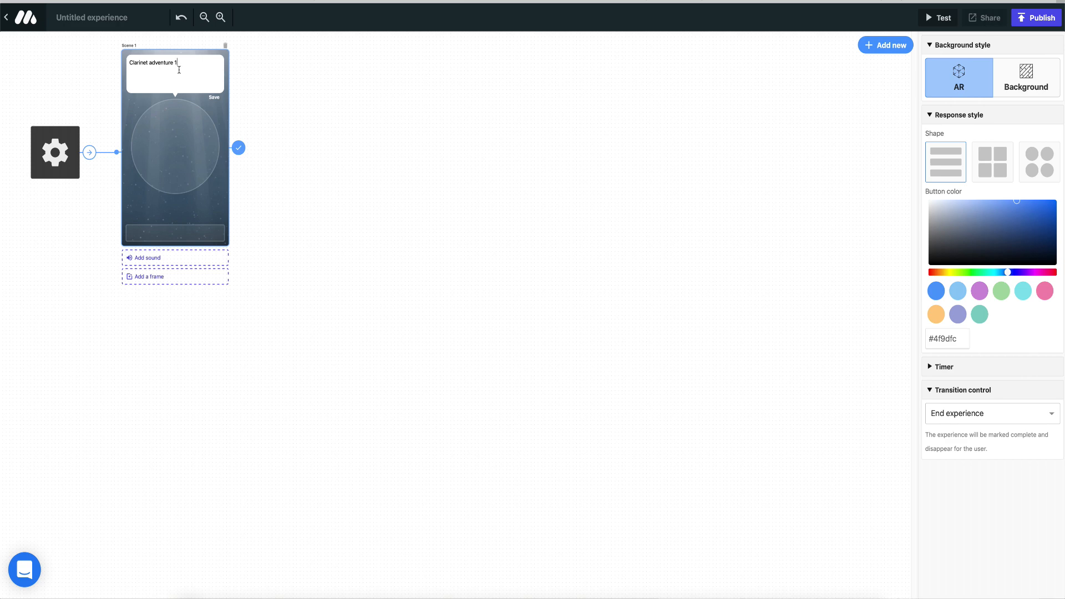
# Set Scene 1's character to the Squidward playing clarinet image from the self-created characters
pyautogui.click(163, 140)
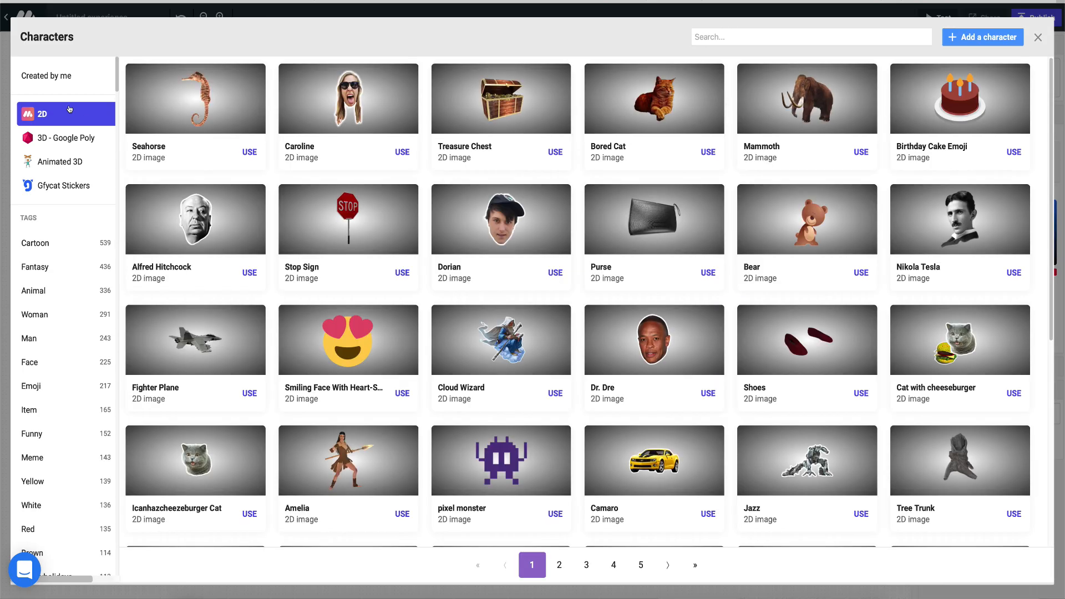
pyautogui.click(77, 81)
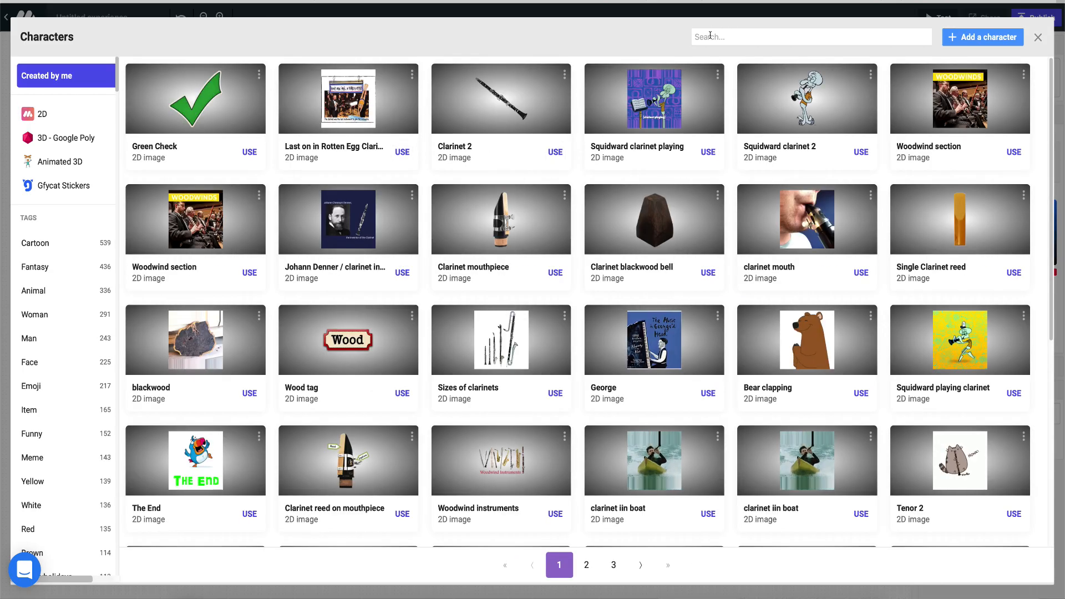
pyautogui.click(1014, 393)
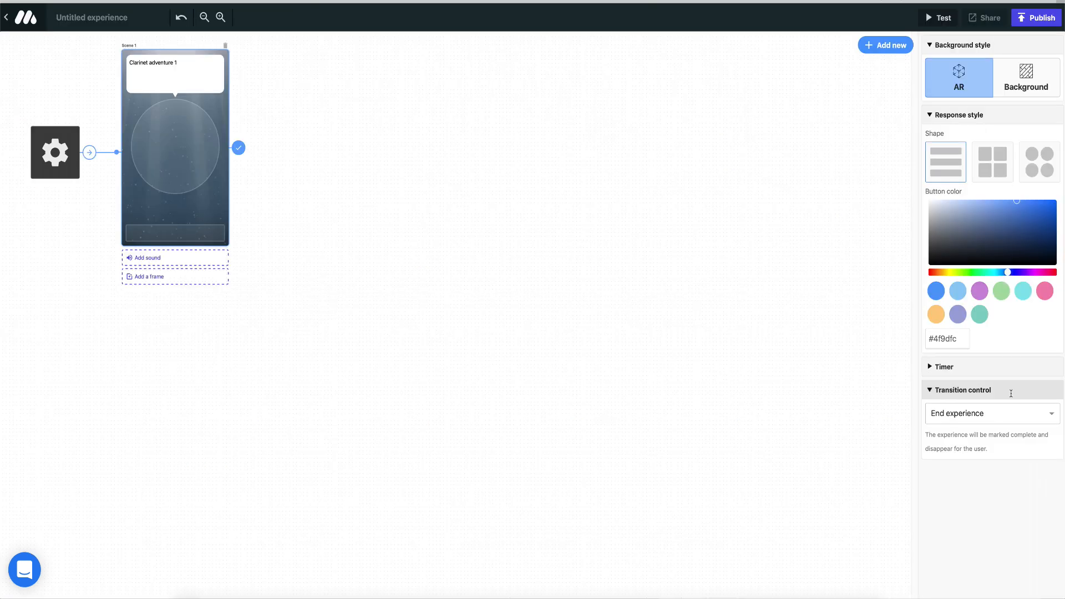
# Find clarinet sounds among the self-created sounds and add the Squidward clarinet sound snip to Scene 1
pyautogui.click(164, 258)
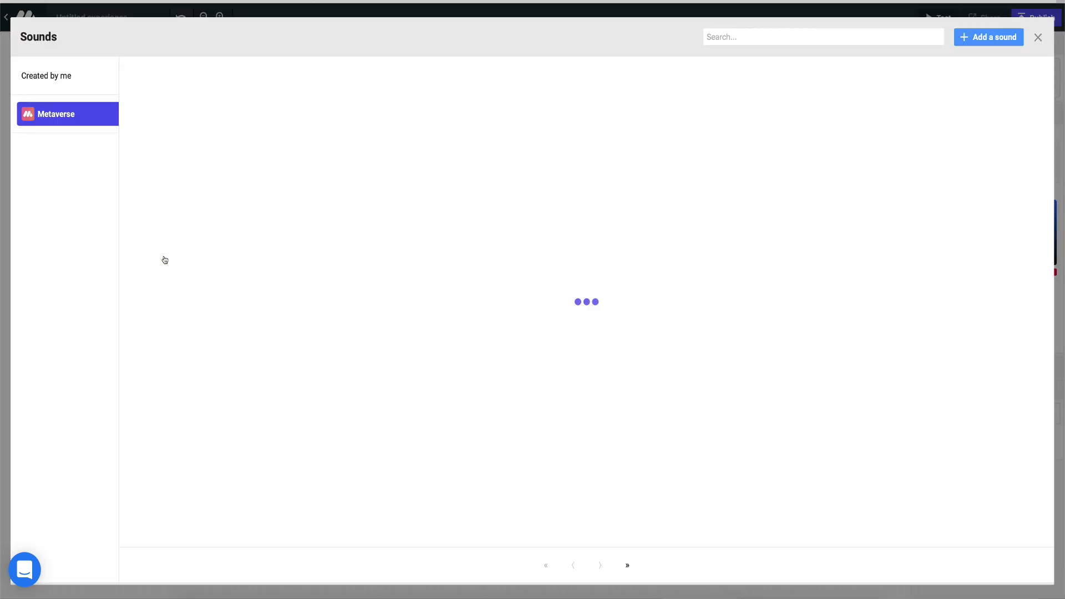
pyautogui.click(67, 78)
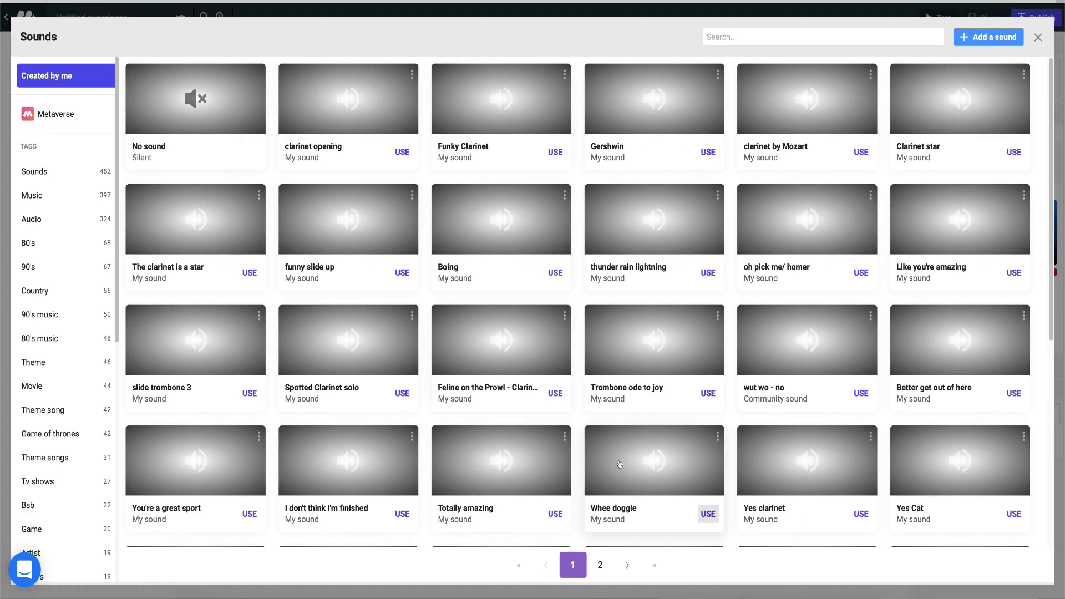
pyautogui.click(601, 568)
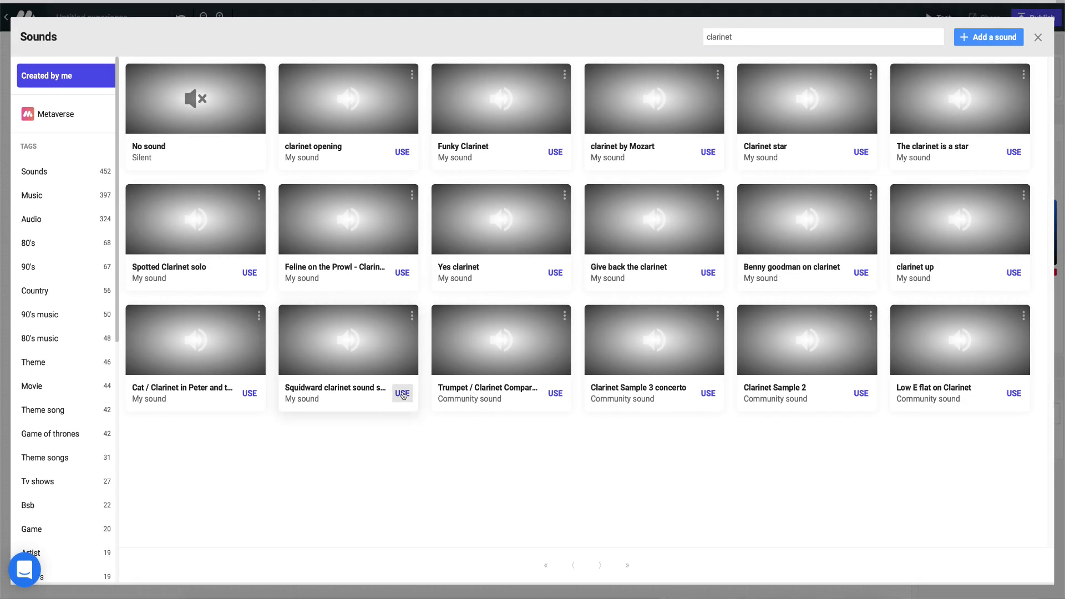
pyautogui.click(401, 393)
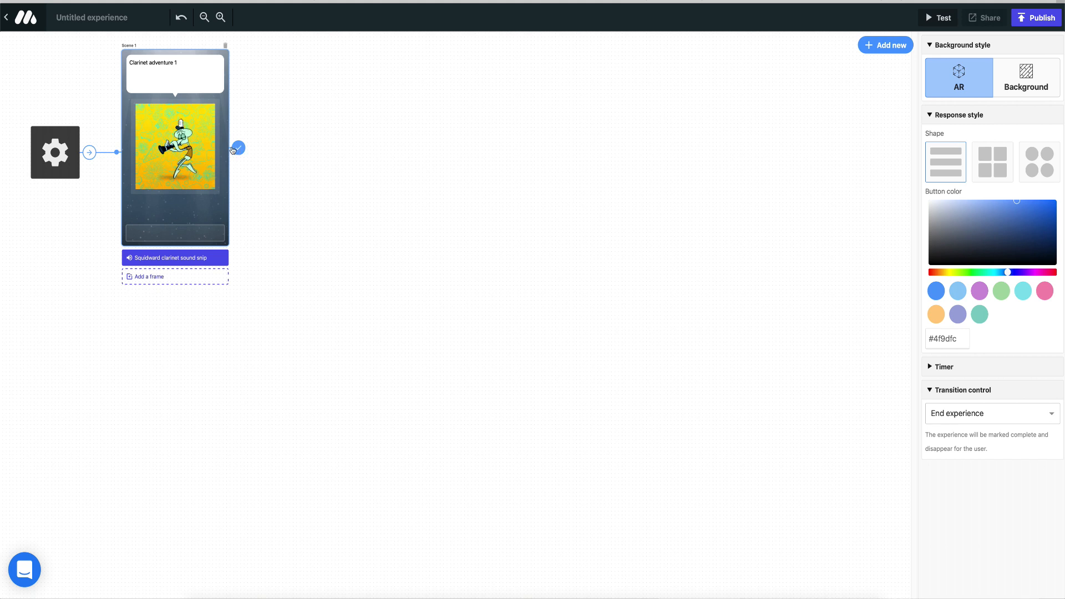
# Add a character scene with the dialogue "When someone first starts to play the clarinet, they might sound like this..." and the clarinet boy image
pyautogui.click(885, 44)
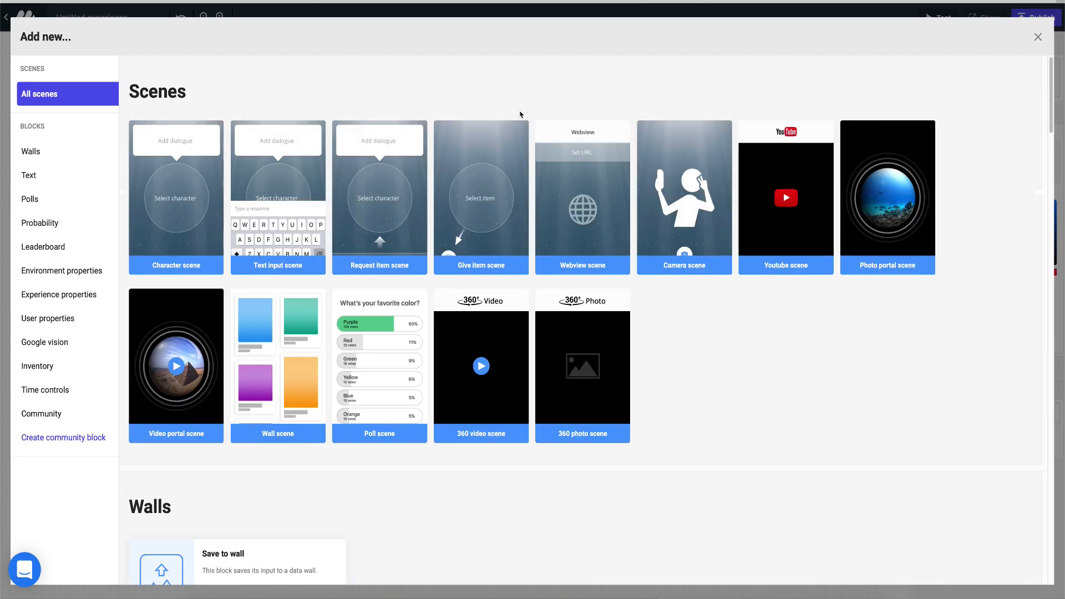
pyautogui.click(147, 178)
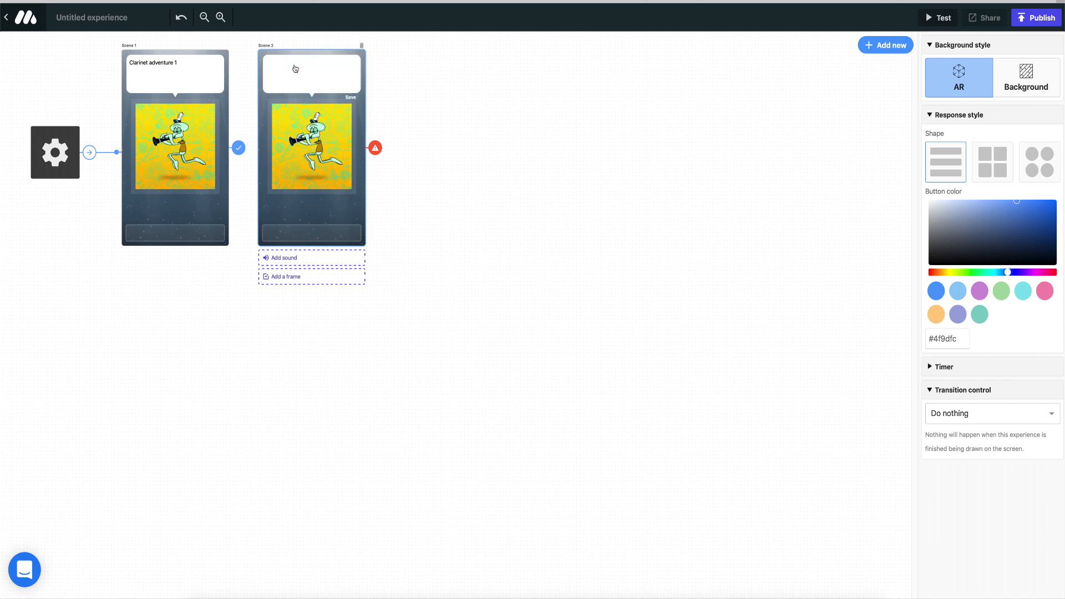
pyautogui.click(296, 68)
pyautogui.hotkey('ctrl', 'v')
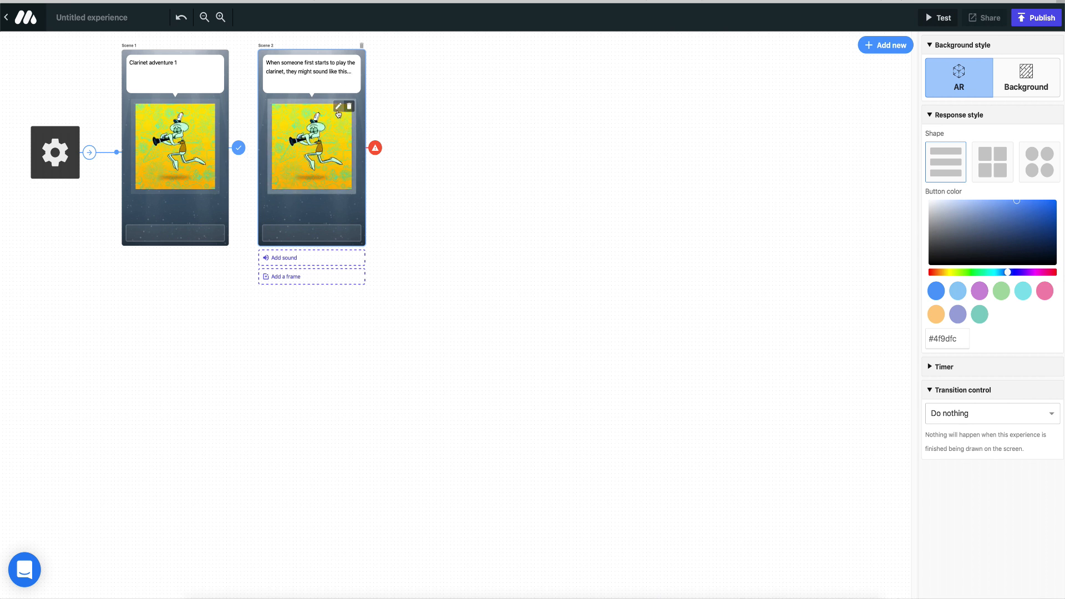
pyautogui.click(339, 106)
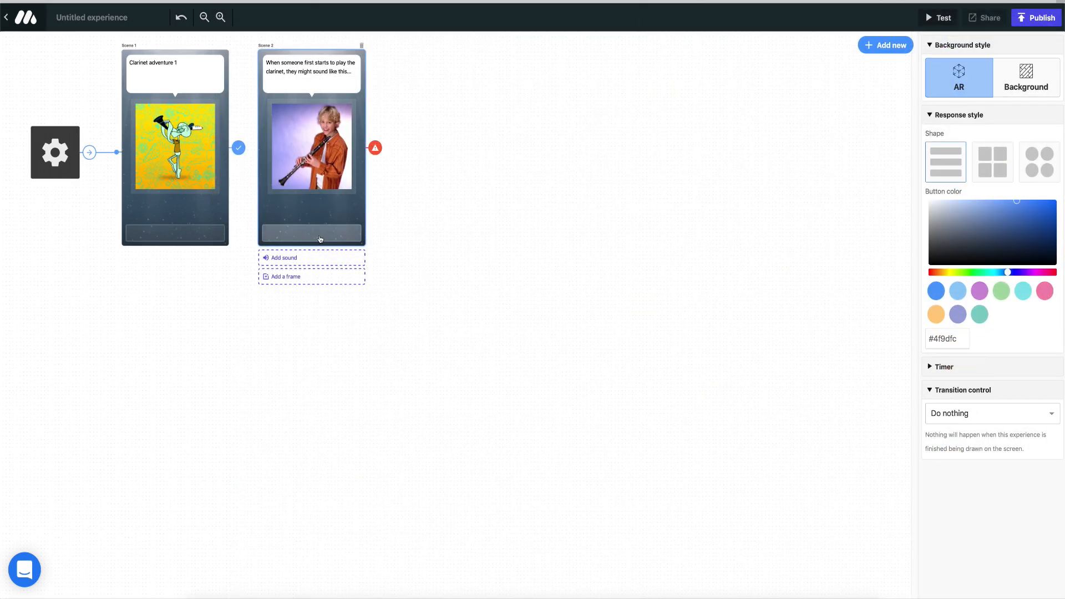
# Add a 360 video scene and place it directly below Scene 2
pyautogui.click(885, 45)
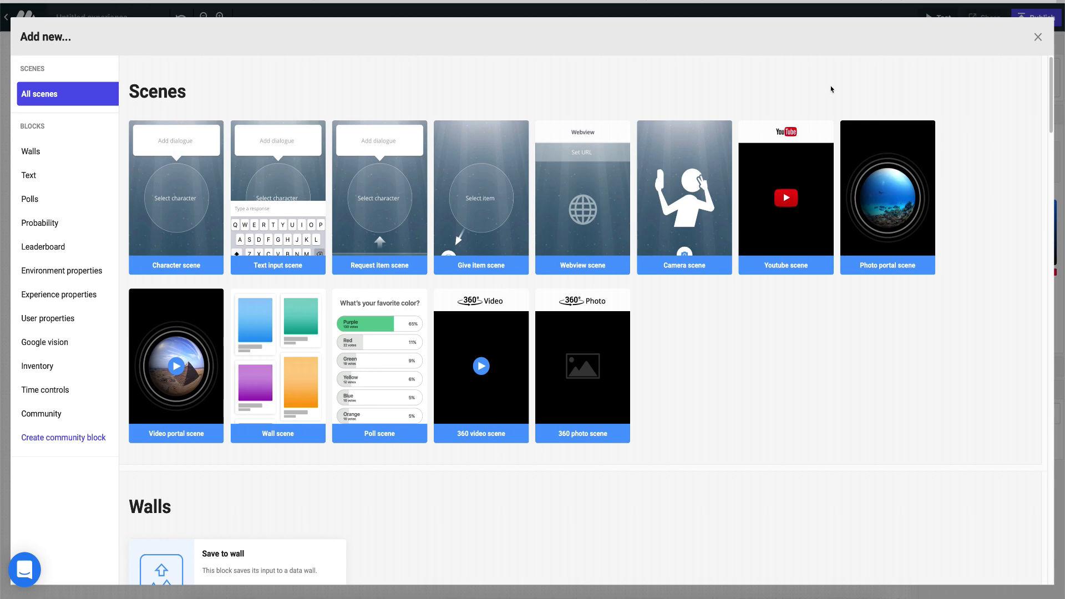
pyautogui.click(513, 324)
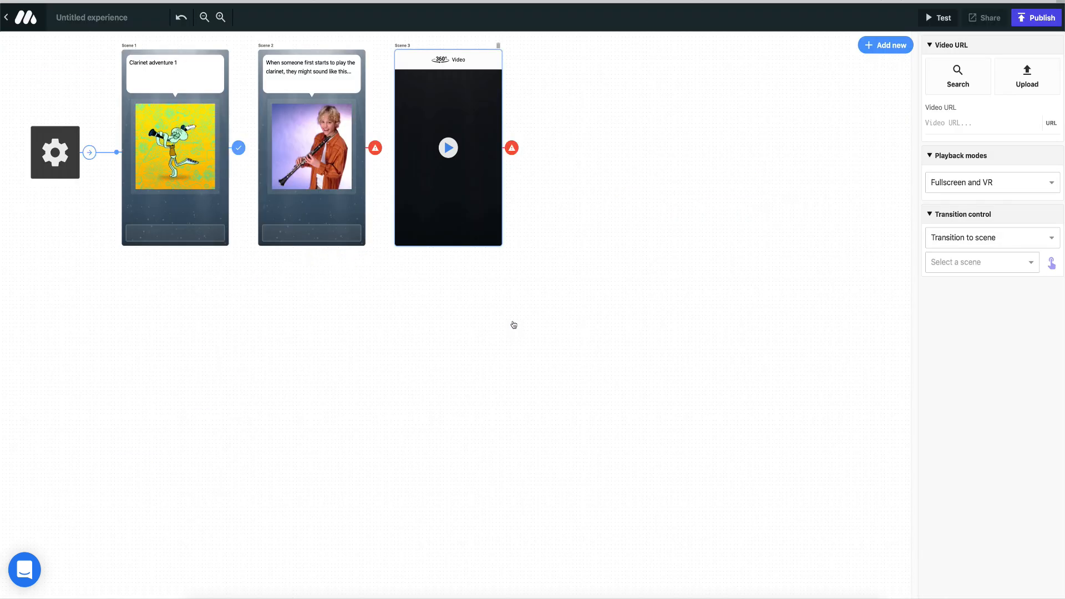
pyautogui.moveTo(460, 64); pyautogui.dragTo(325, 291)
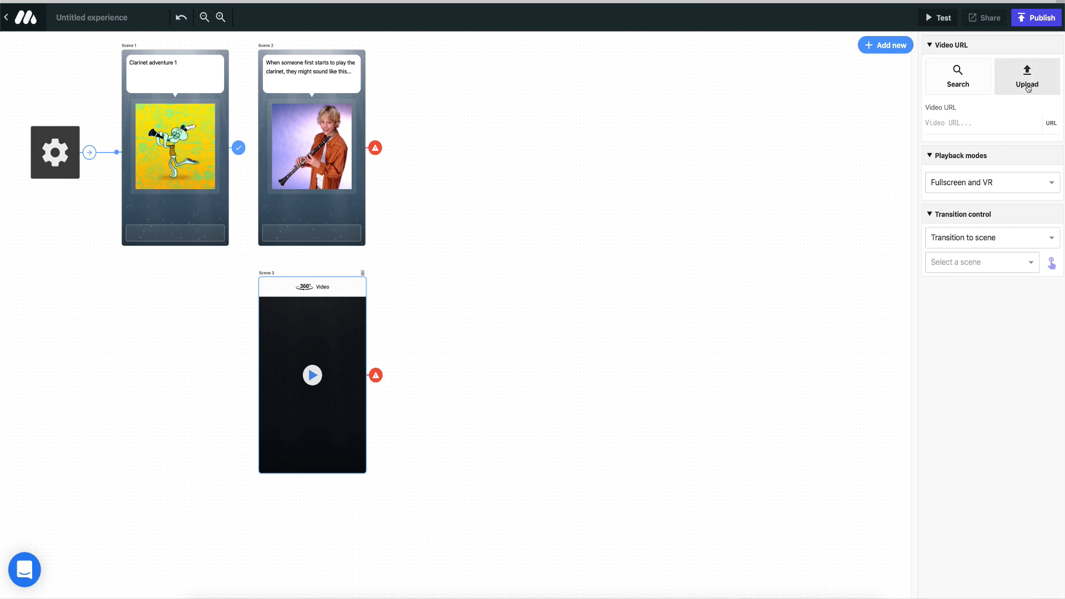
# Upload the young clarinetist's .mov file from the Clarinet instrument folder as Scene 3's video
pyautogui.click(1027, 77)
pyautogui.click(475, 272)
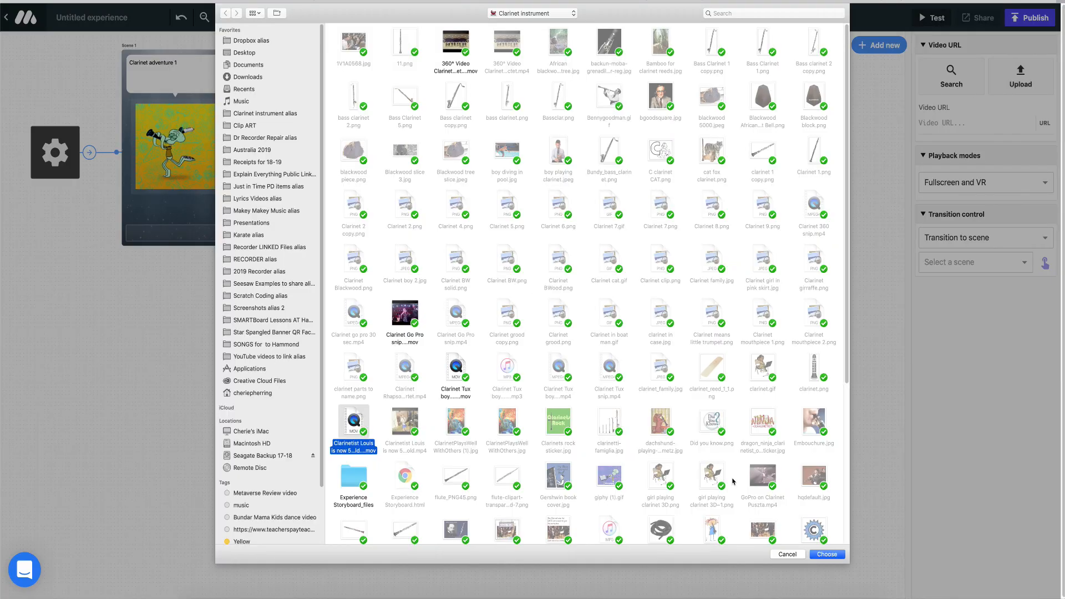
pyautogui.click(826, 554)
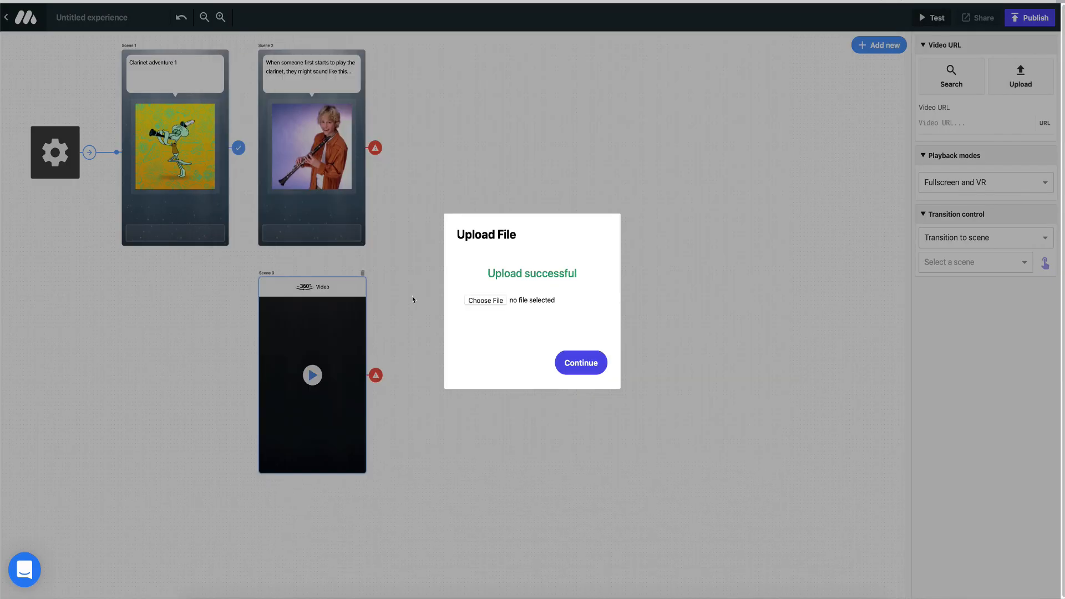
pyautogui.click(579, 363)
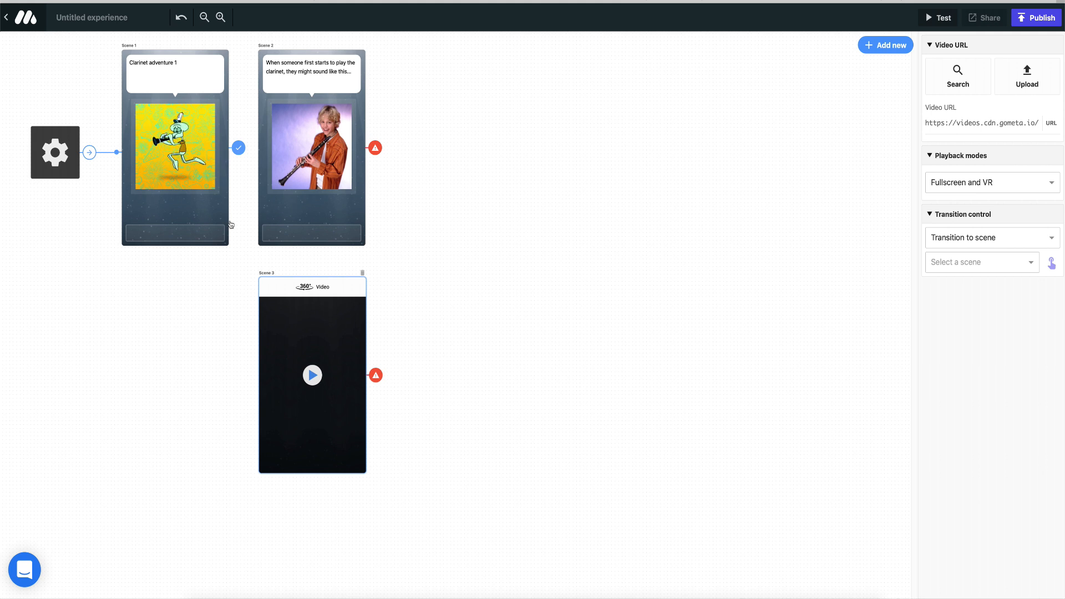
# Add a "let's go" response button to Scene 1 that transitions to Scene 2
pyautogui.click(175, 228)
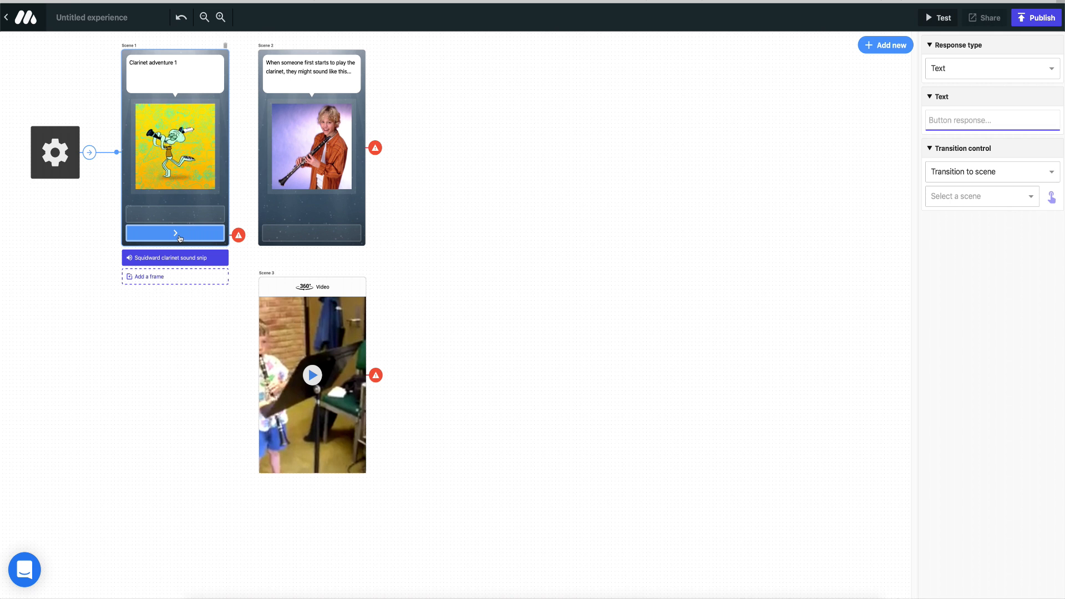
pyautogui.write("let's go")
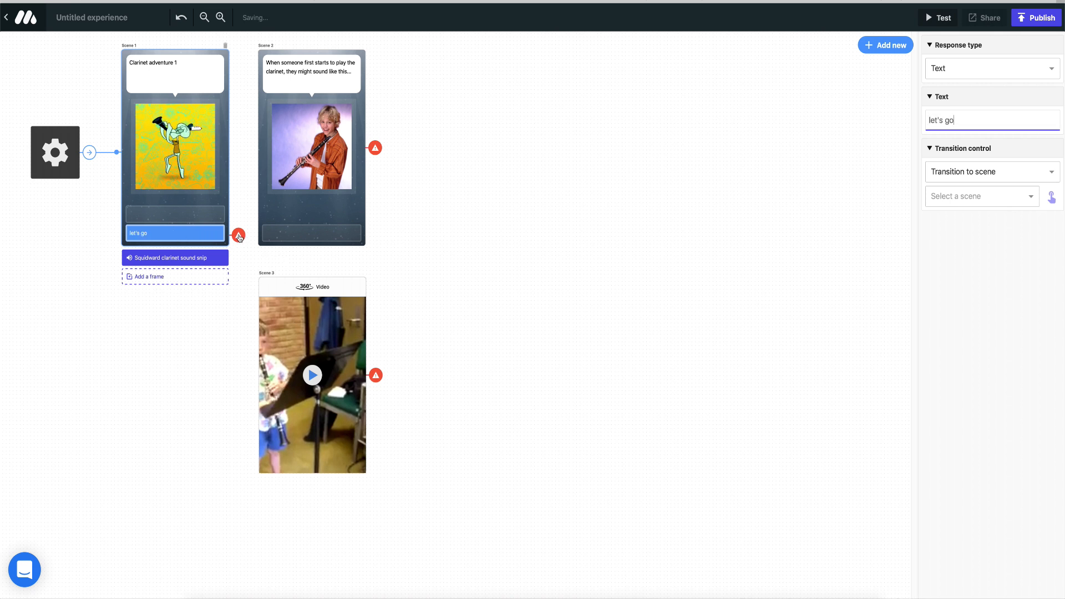
pyautogui.click(1051, 196)
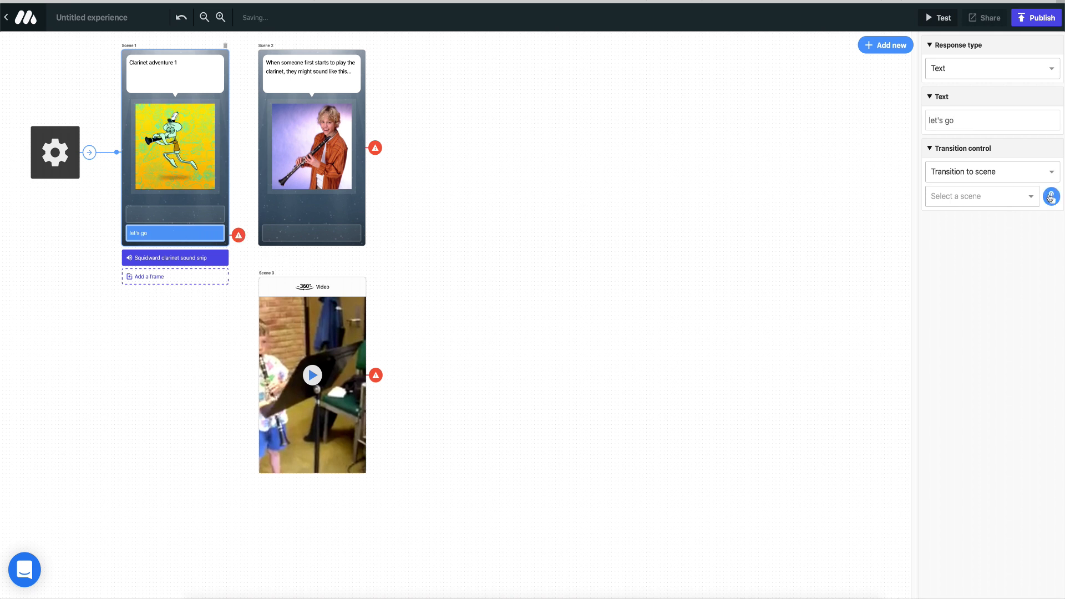
pyautogui.click(301, 79)
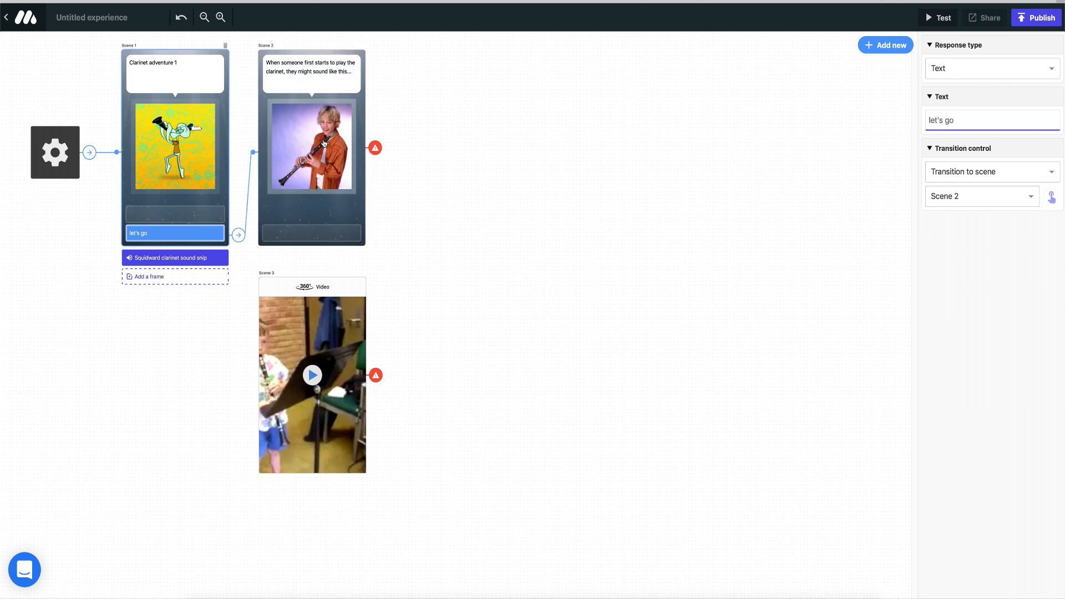
# Add a "let's hear it" response button to Scene 2 that transitions to the Scene 3 video
pyautogui.click(312, 235)
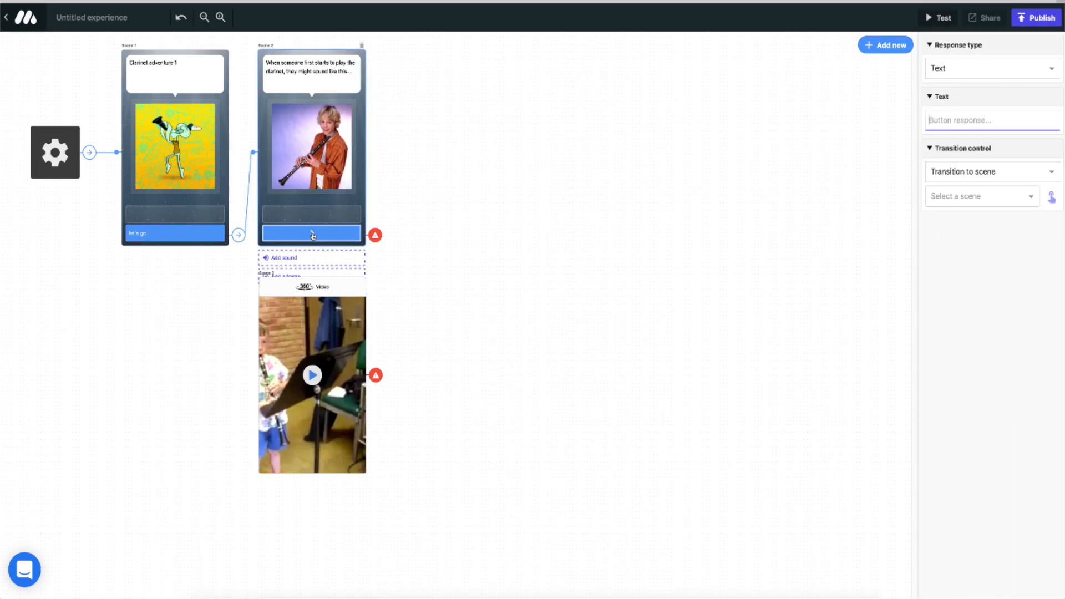
pyautogui.write("let's hear it")
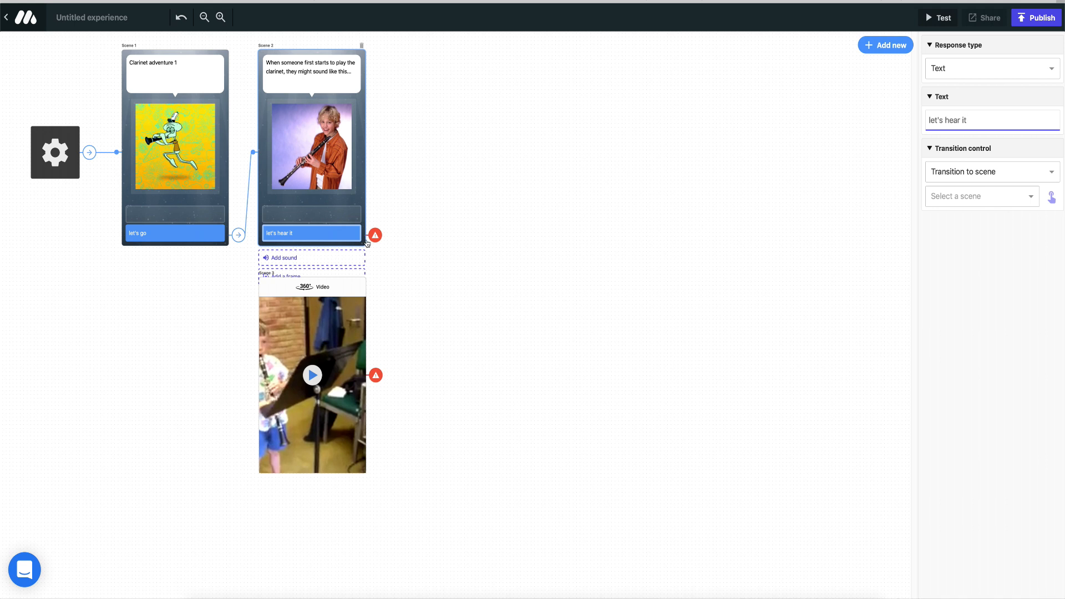
pyautogui.click(1051, 197)
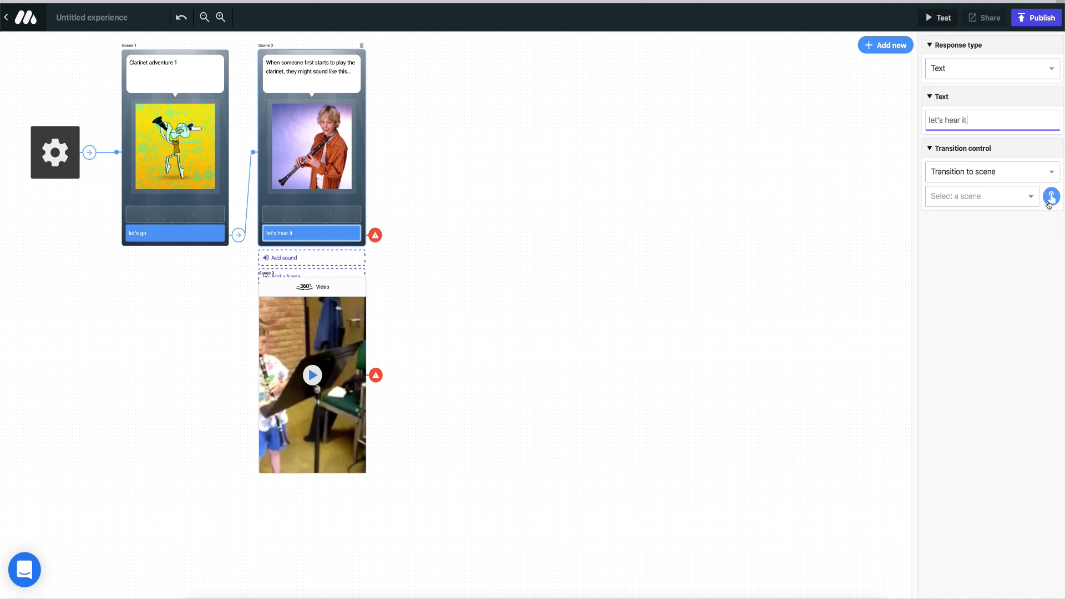
pyautogui.click(333, 348)
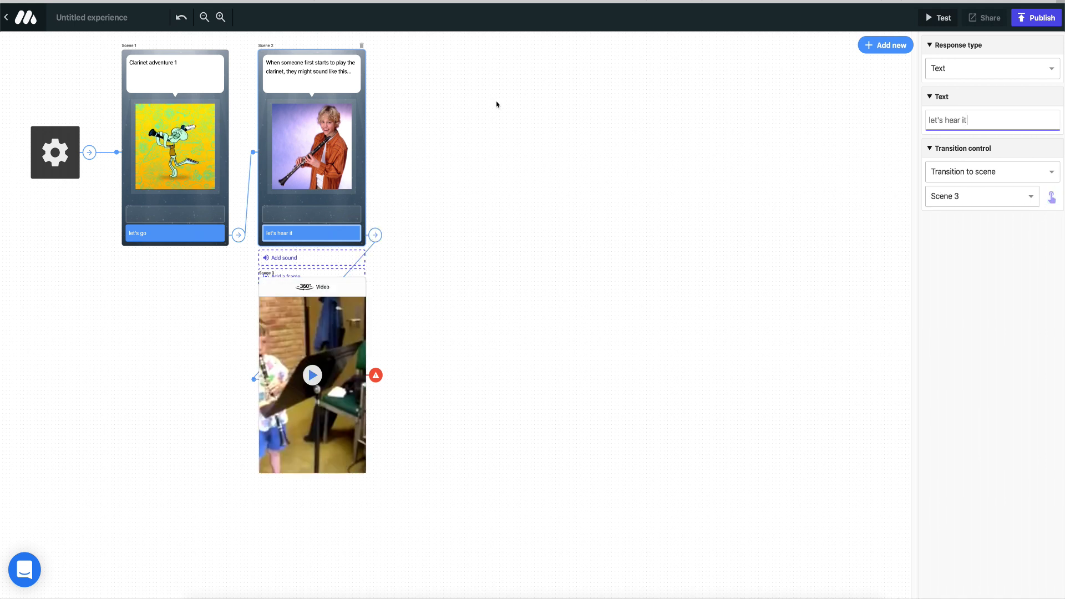
# Give the new character scene beside Scene 2 the self-created image of a clarinetist performing on stage
pyautogui.click(476, 110)
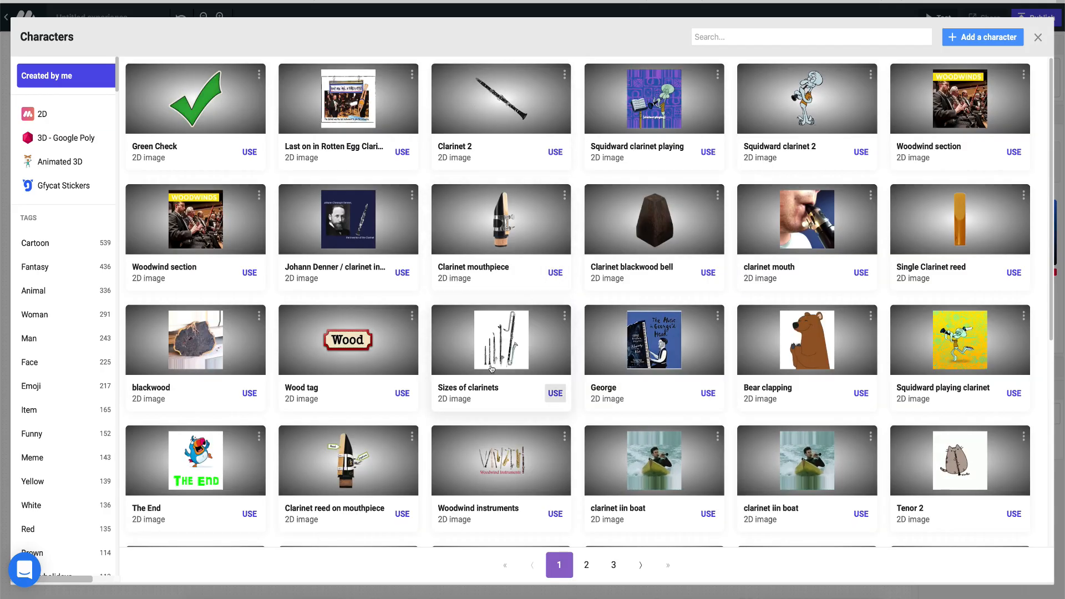
pyautogui.scroll(-10, 490, 368)
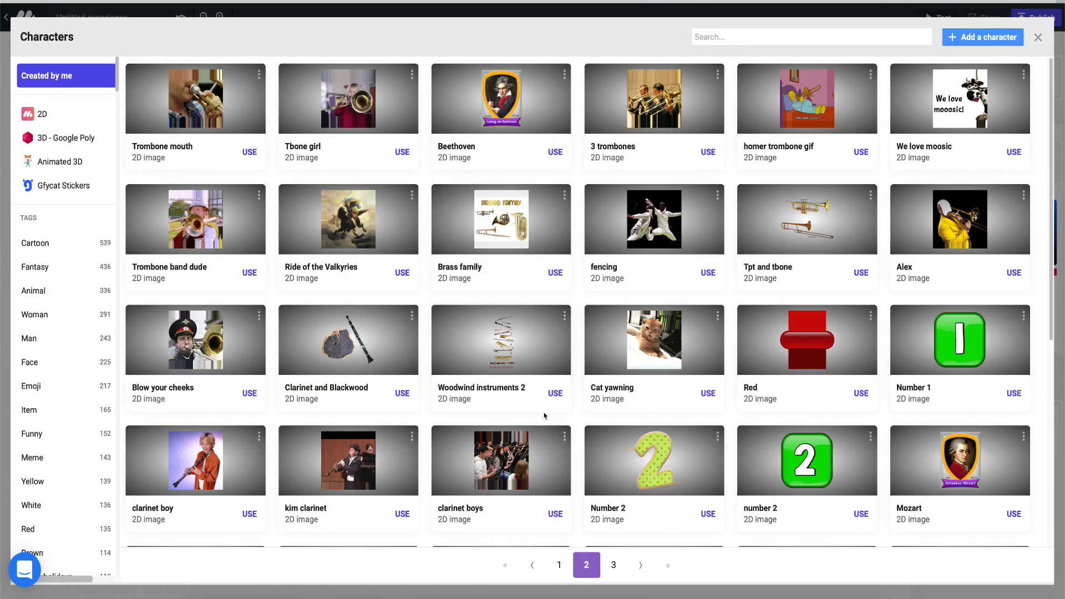
pyautogui.scroll(-1, 545, 416)
pyautogui.click(402, 493)
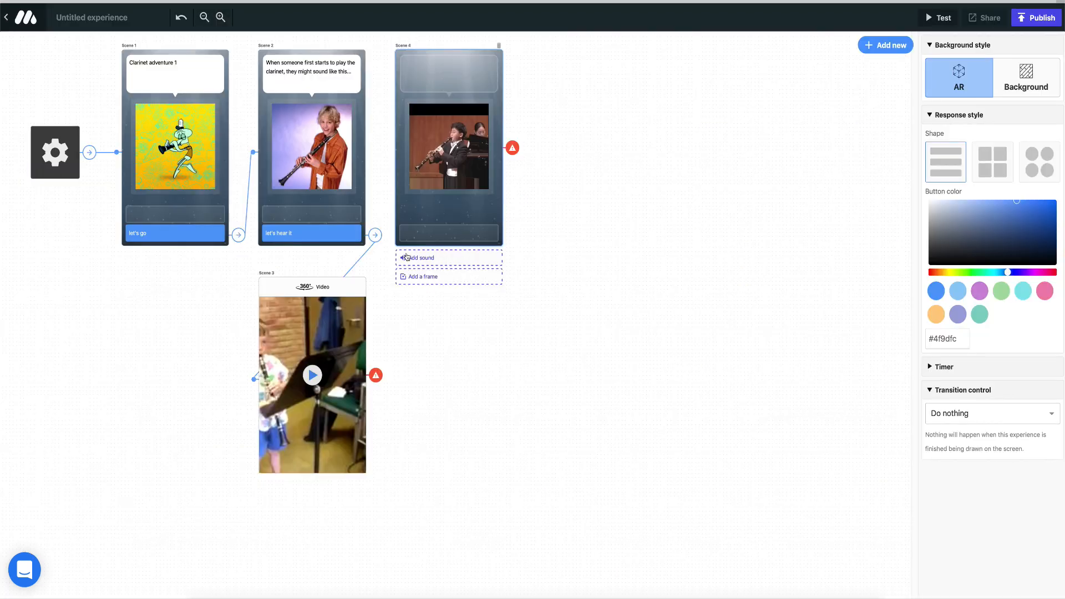
# Set Scene 4's dialogue to "After practicing, a clarinet player might sound like this..."
pyautogui.click(415, 65)
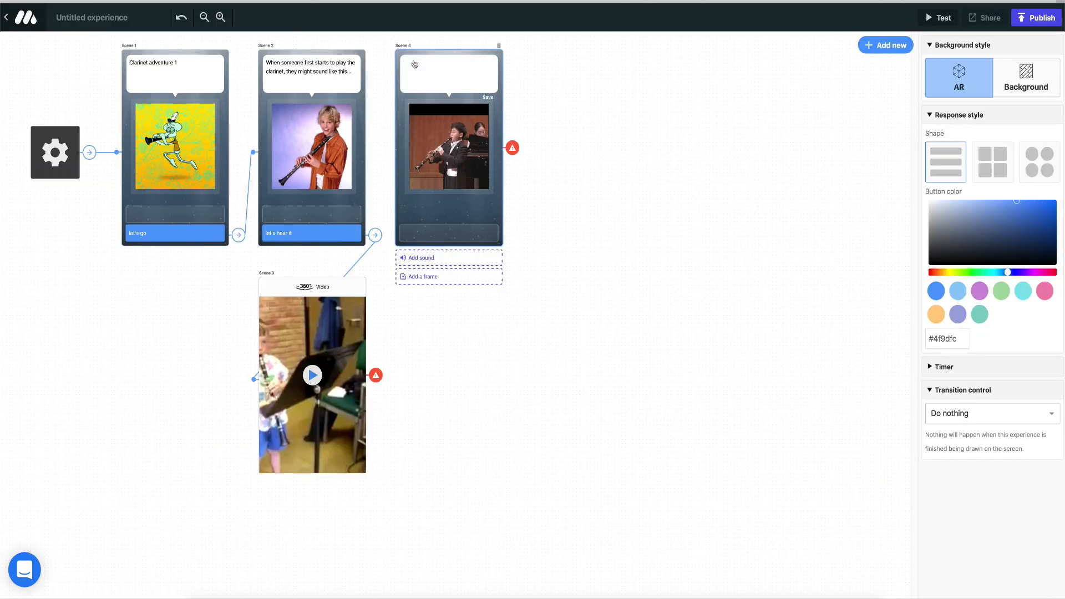
pyautogui.write('afte')
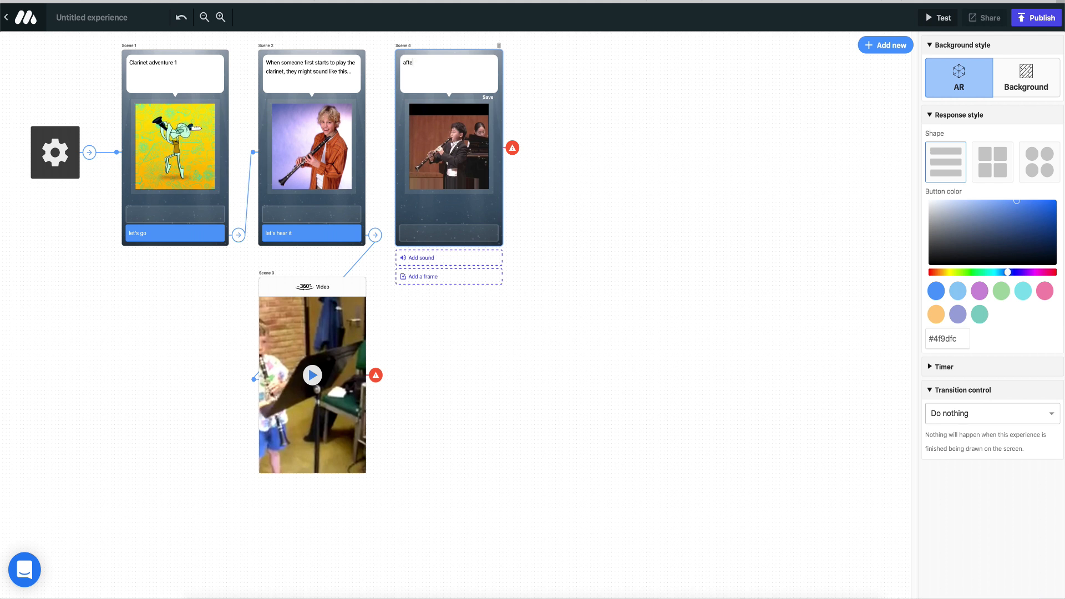
pyautogui.press('BackSpace')
pyautogui.press('BackSpace')
pyautogui.press('BackSpace')
pyautogui.press('BackSpace')
pyautogui.write('After practicing, a clarinet player might sound like this...')
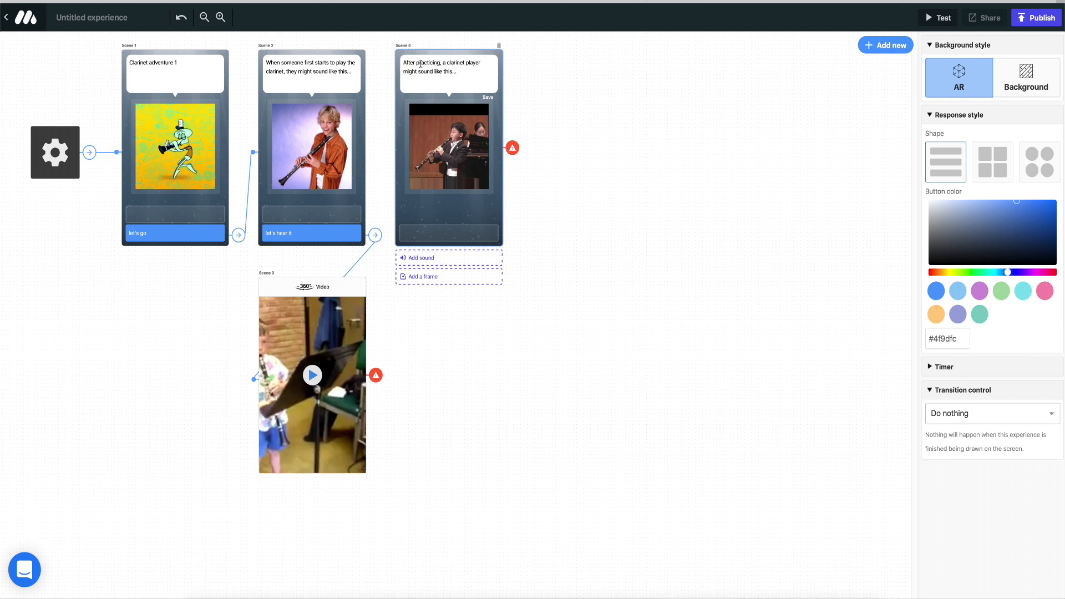
# Add a text response button reading "Let's hear it!" to Scene 4
pyautogui.click(428, 235)
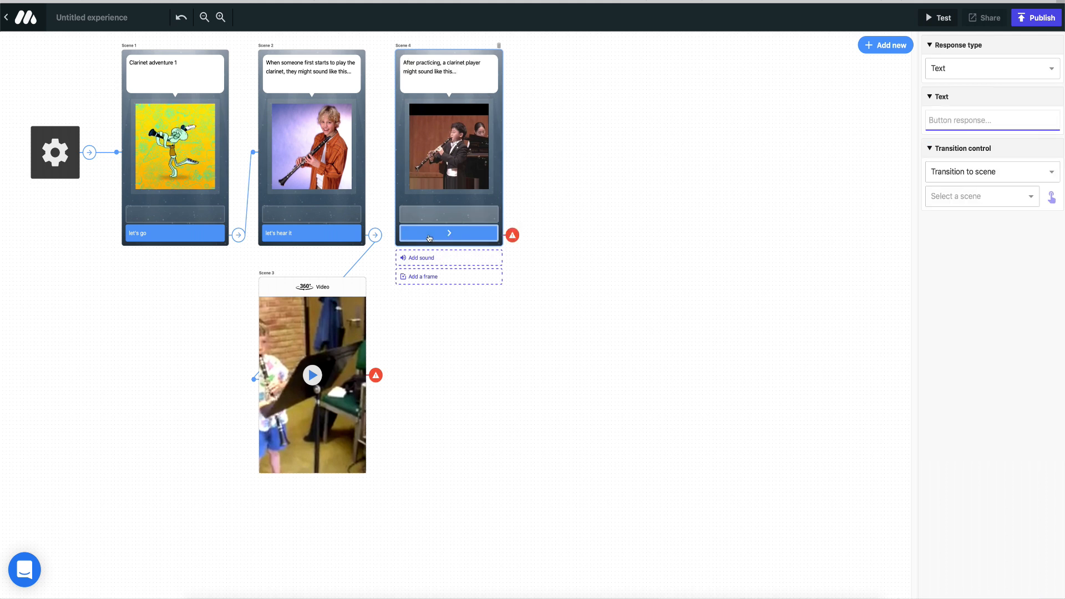
pyautogui.write('l')
pyautogui.write("et's hear it!")
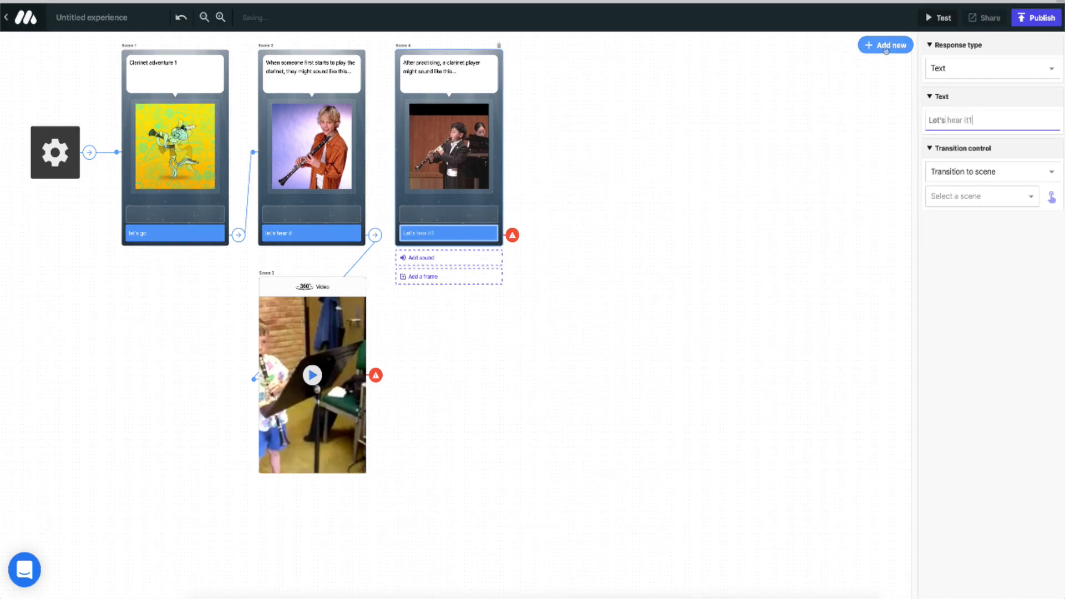
# Add another 360 video scene and place it below Scene 4, beside the Scene 3 video
pyautogui.click(886, 49)
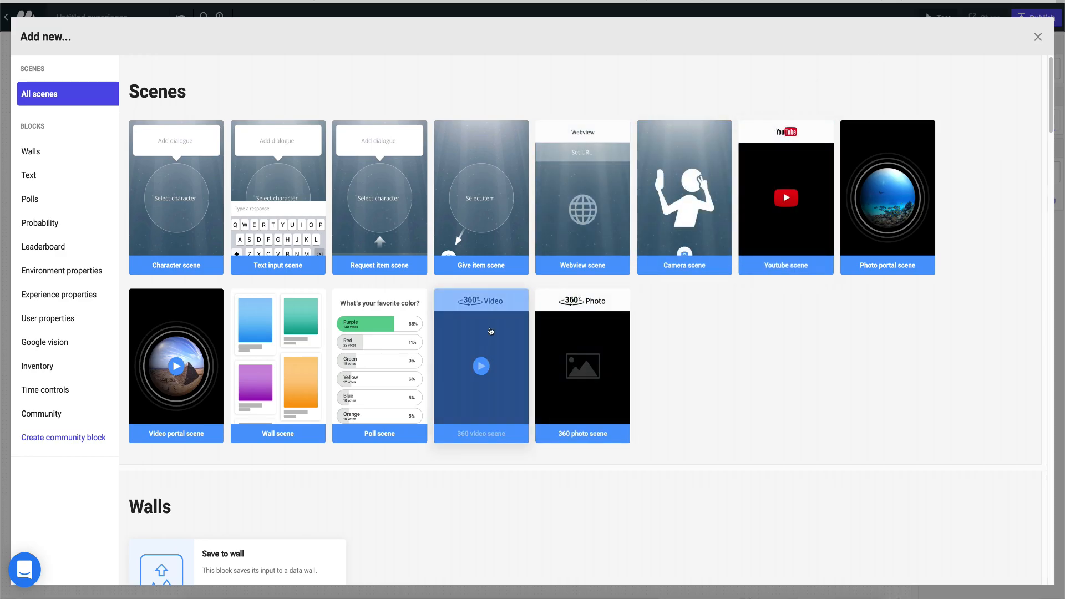
pyautogui.click(481, 360)
pyautogui.moveTo(636, 99); pyautogui.dragTo(507, 329)
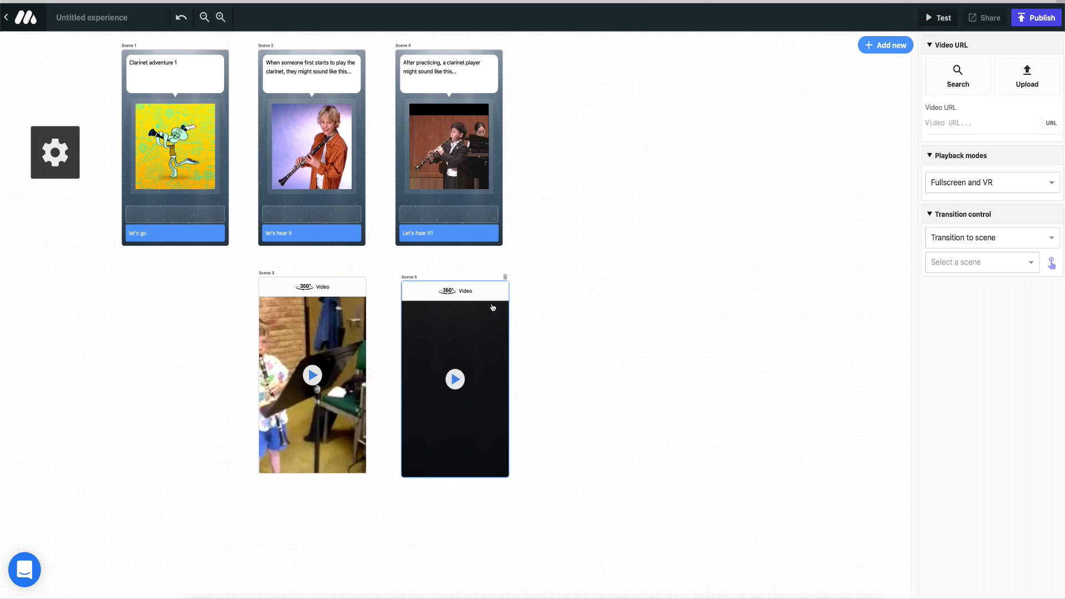
# Upload the video file of a clarinetist performing beside a piano to the Scene 5 360 video scene
pyautogui.click(1019, 81)
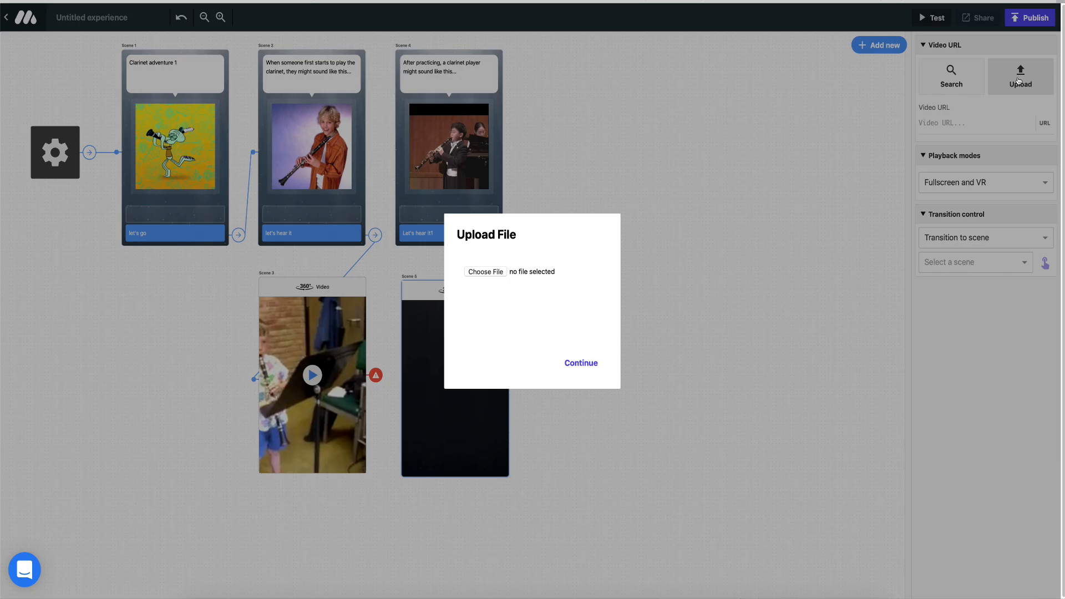
pyautogui.click(482, 275)
pyautogui.click(456, 369)
pyautogui.click(827, 554)
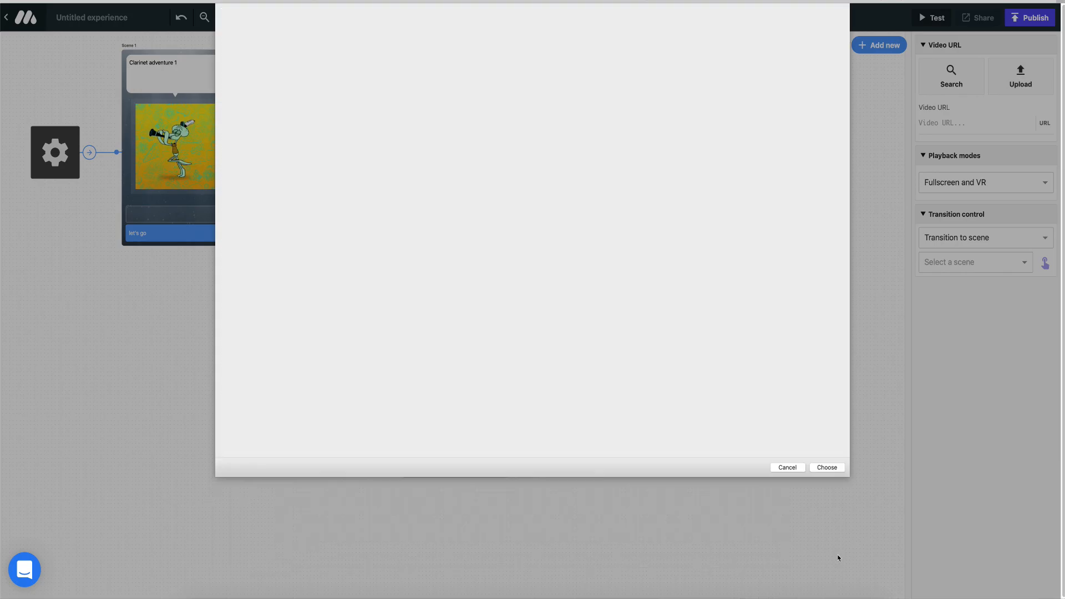
pyautogui.click(581, 364)
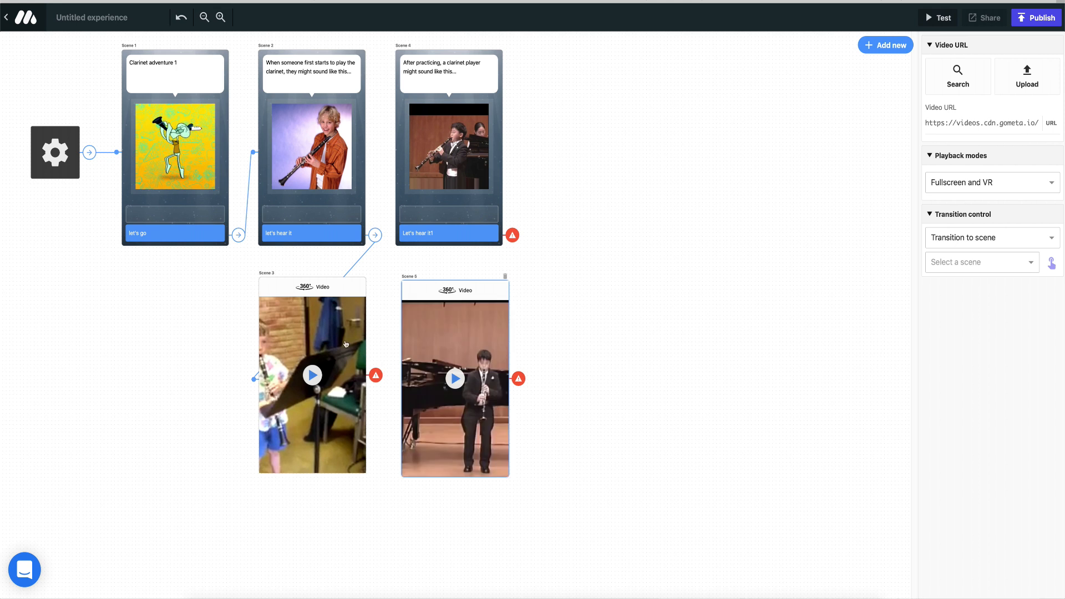
# Set the Scene 3 video to transition to Scene 4
pyautogui.click(345, 387)
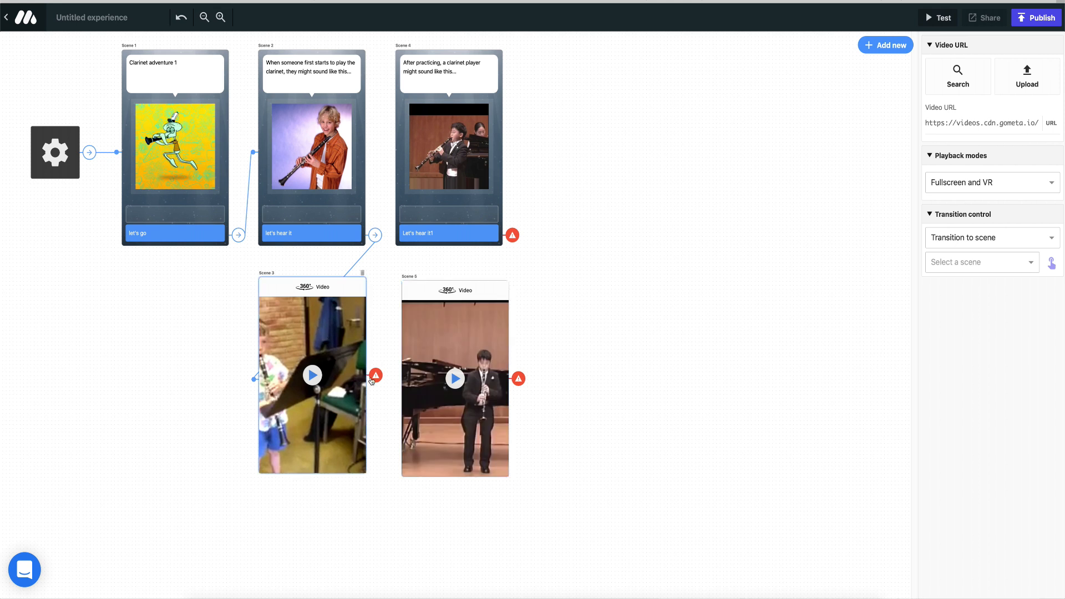
pyautogui.click(1052, 263)
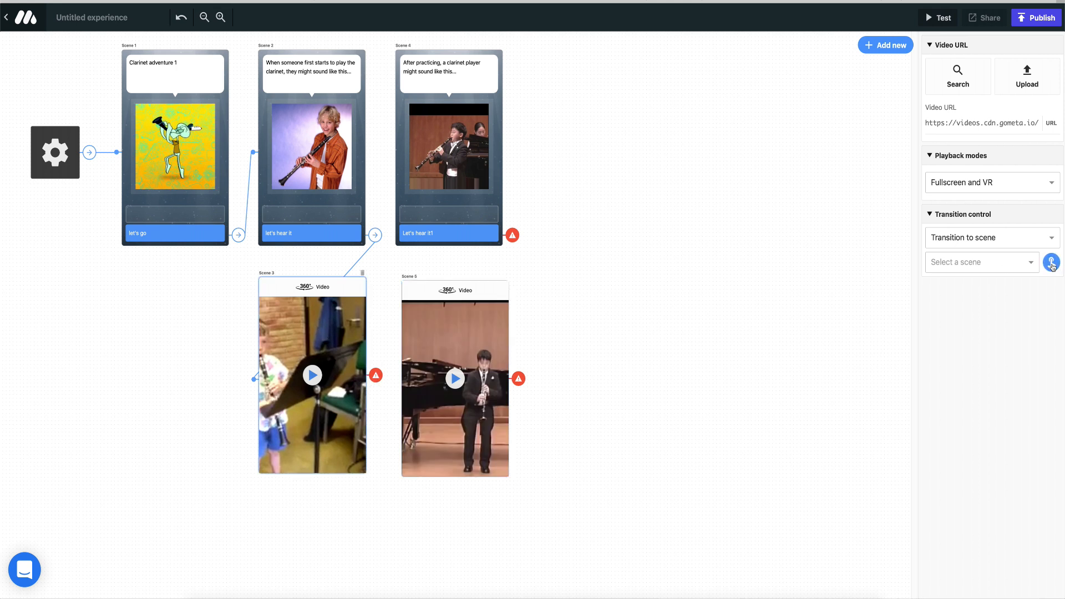
pyautogui.click(461, 97)
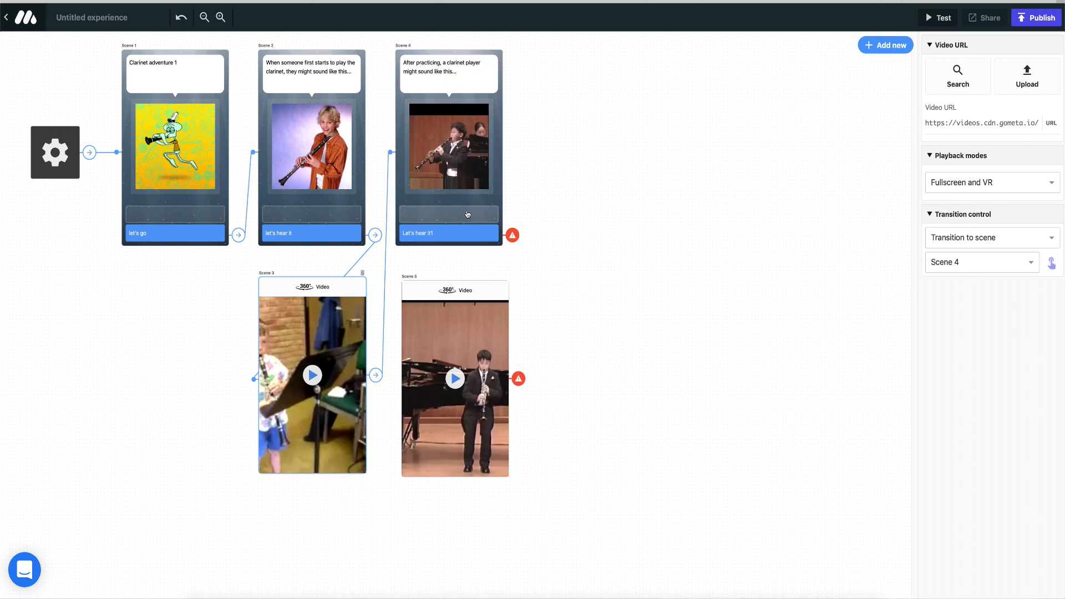
# Link Scene 4's response button to the Scene 5 video scene
pyautogui.click(460, 238)
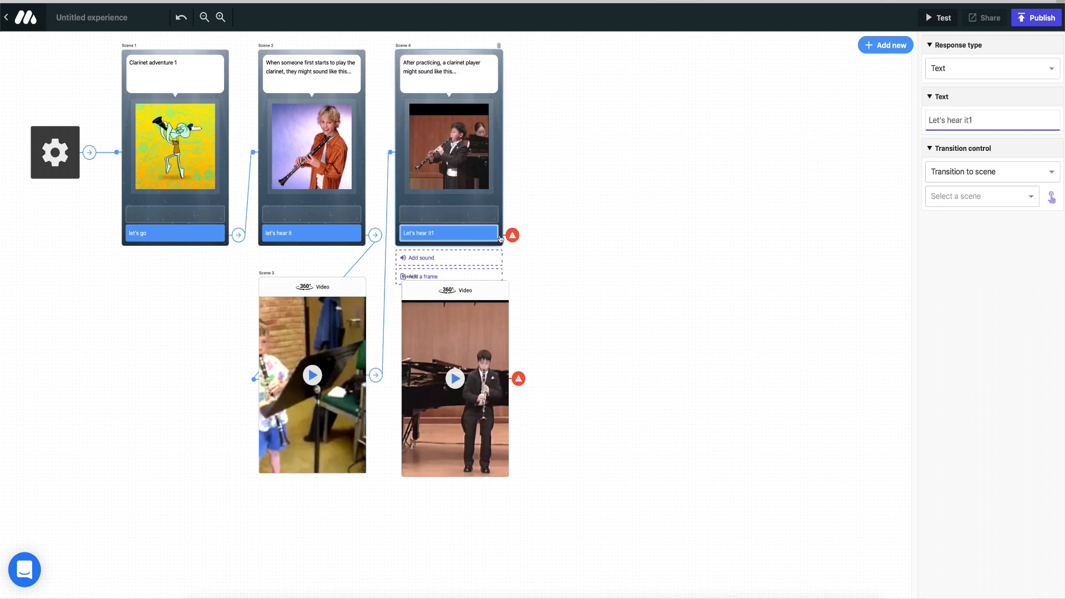
pyautogui.click(1052, 197)
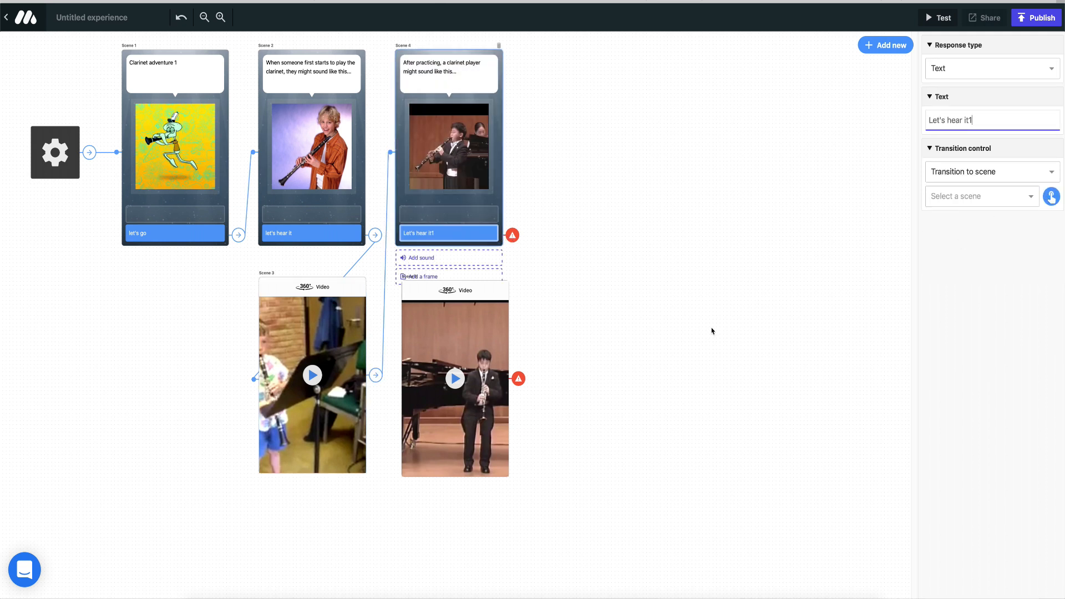
pyautogui.click(485, 337)
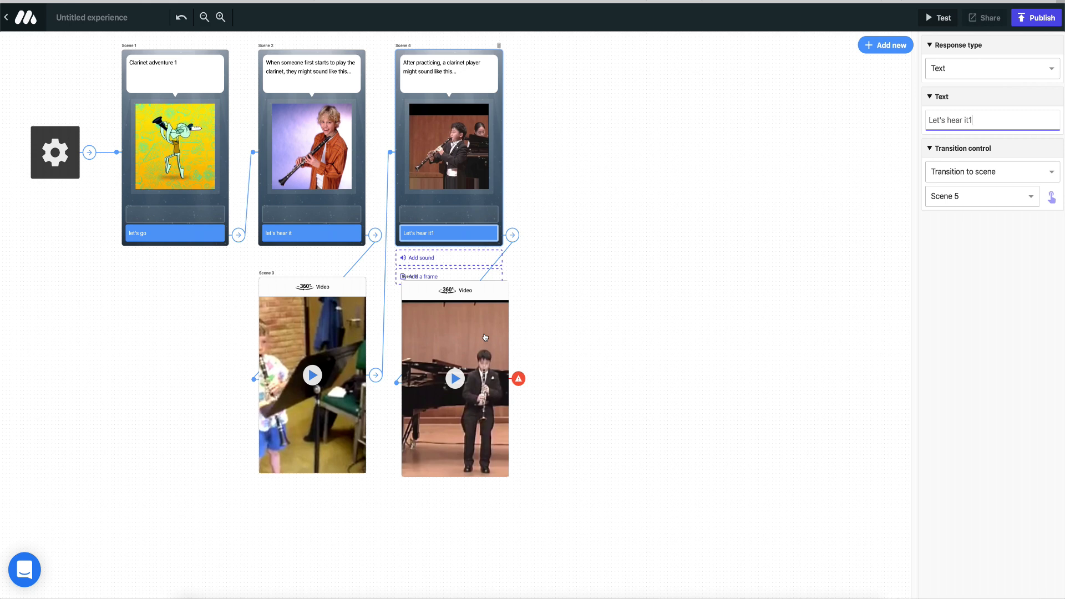
# Add a character scene beside Scene 4 and give it the self-created image of a black clarinet
pyautogui.click(886, 45)
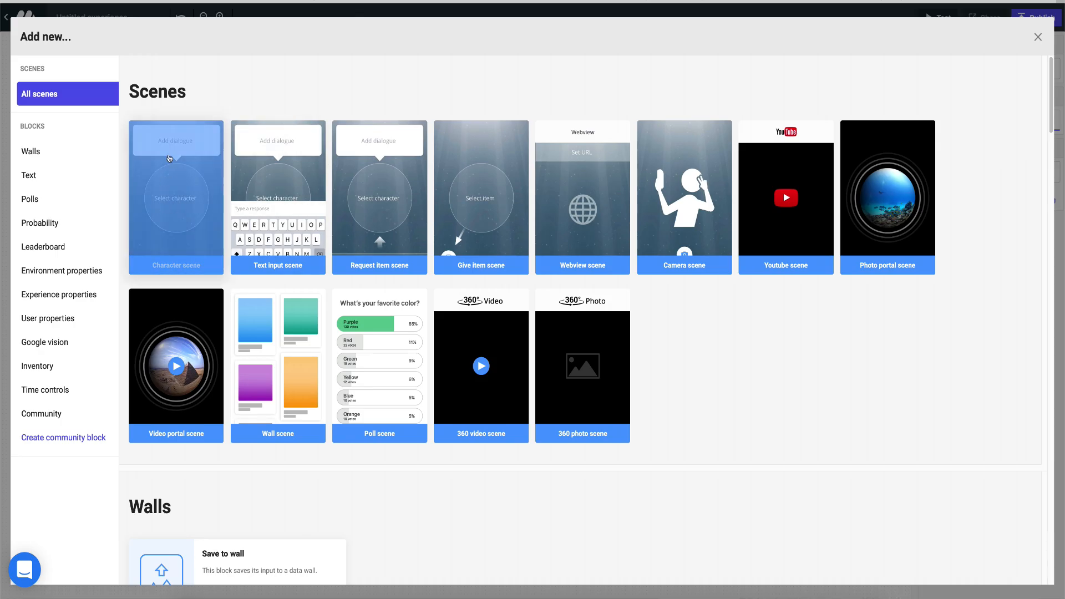
pyautogui.click(194, 138)
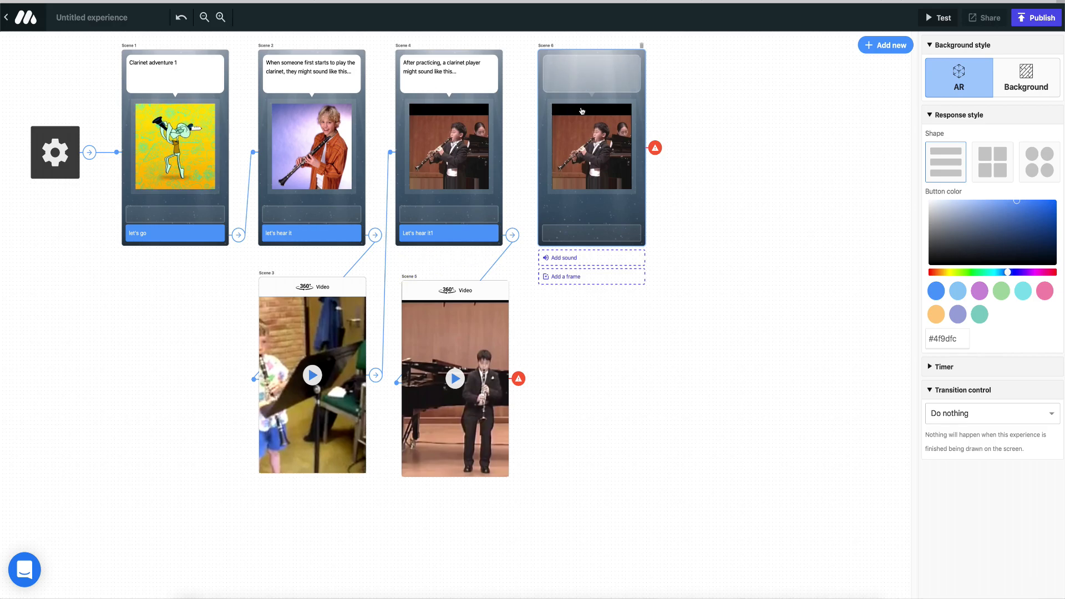
pyautogui.click(616, 111)
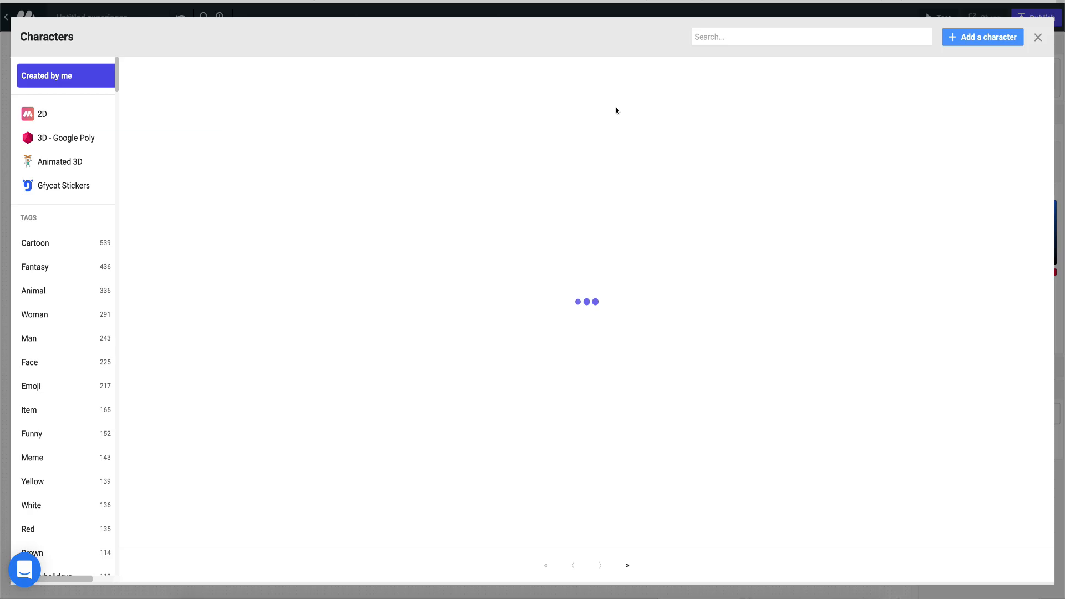
pyautogui.click(556, 153)
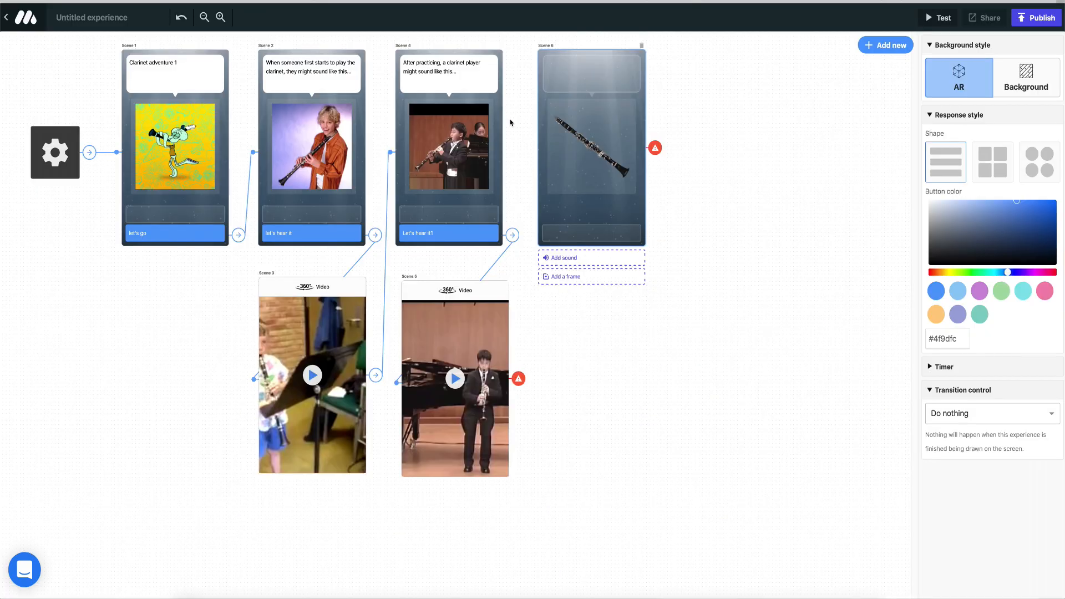
# Set Scene 6's dialogue to "In the beginning, the clarinet had a distinctive LOUD and Shrill sound. It was called, "Little Trumpet." Compare the sounds you hear."
pyautogui.click(558, 69)
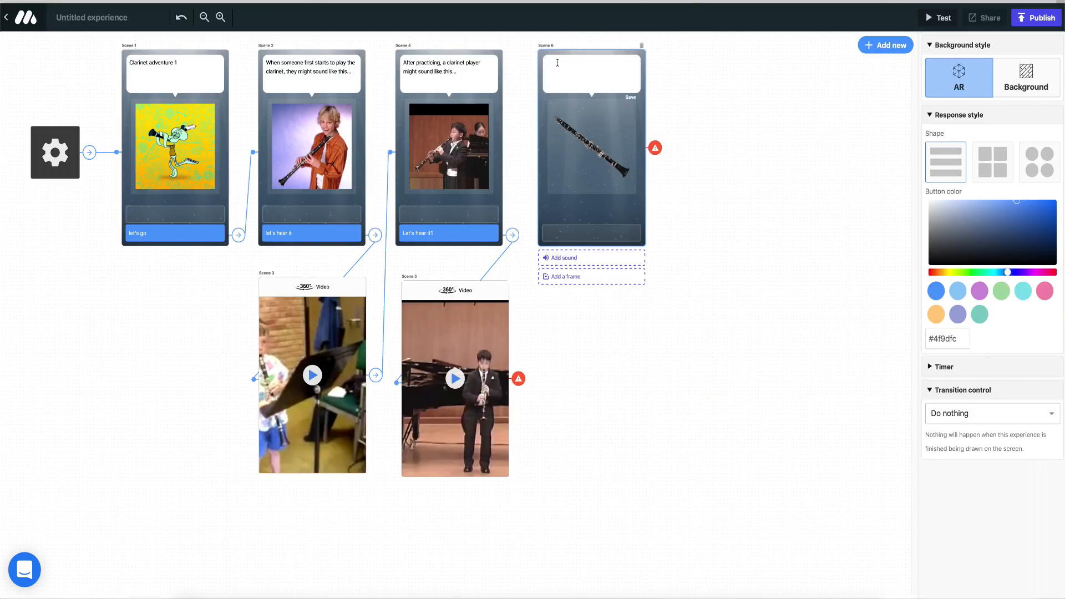
pyautogui.write('In the beginning, the clarinet had a distinctive LOUD and Shrill  sound. It was called, "Little Trumpet." Compare the sounds you hear.')
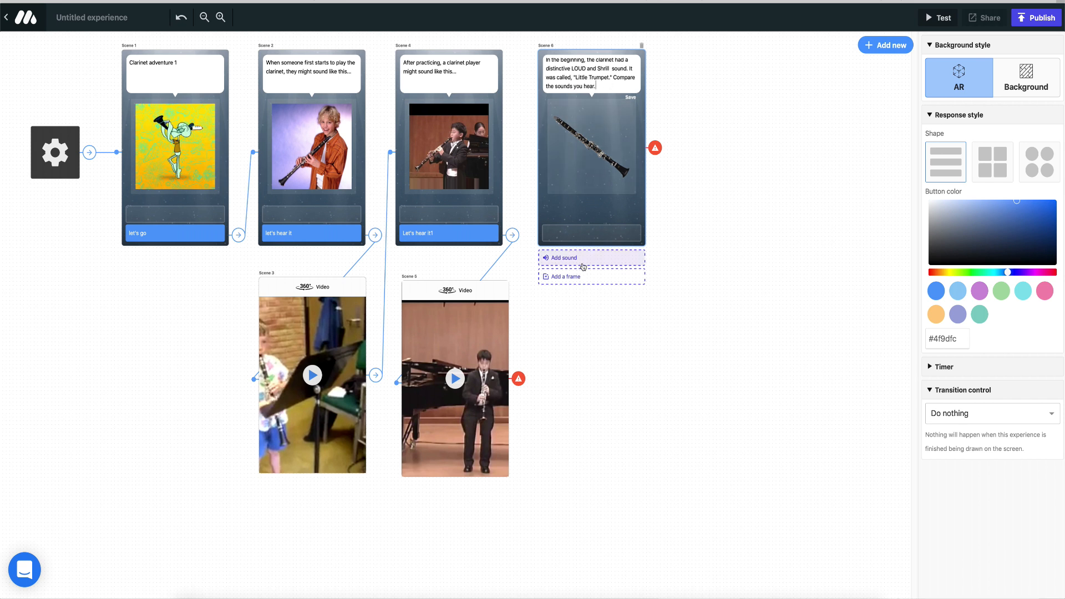
# Add a text response reading "Little trumpet" to Scene 6 and attach the community sound "Trumpet / Clarinet Comparison Snip"
pyautogui.click(578, 234)
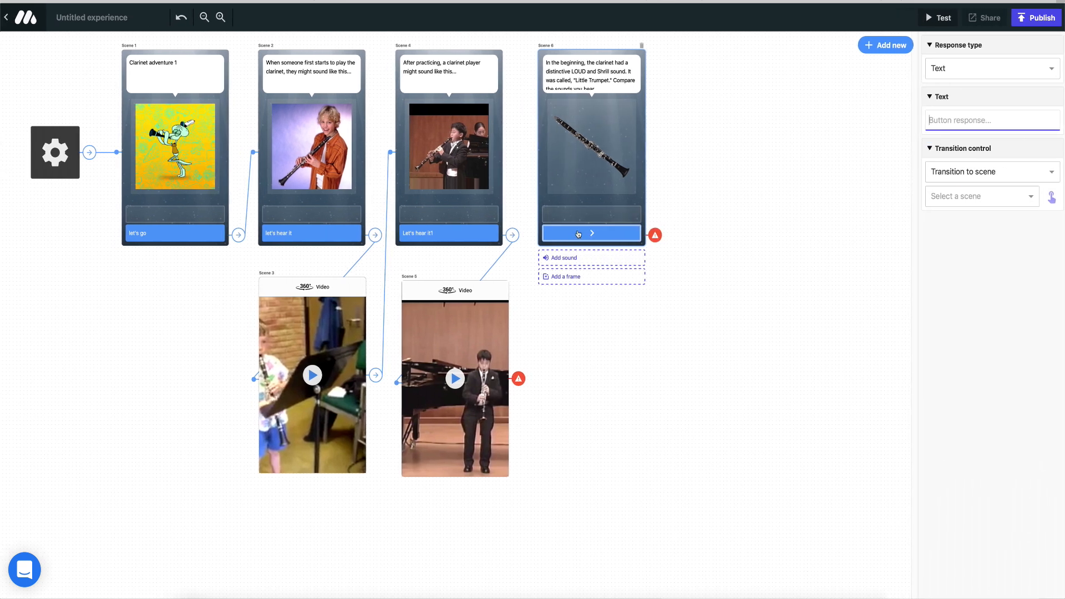
pyautogui.write('Little t')
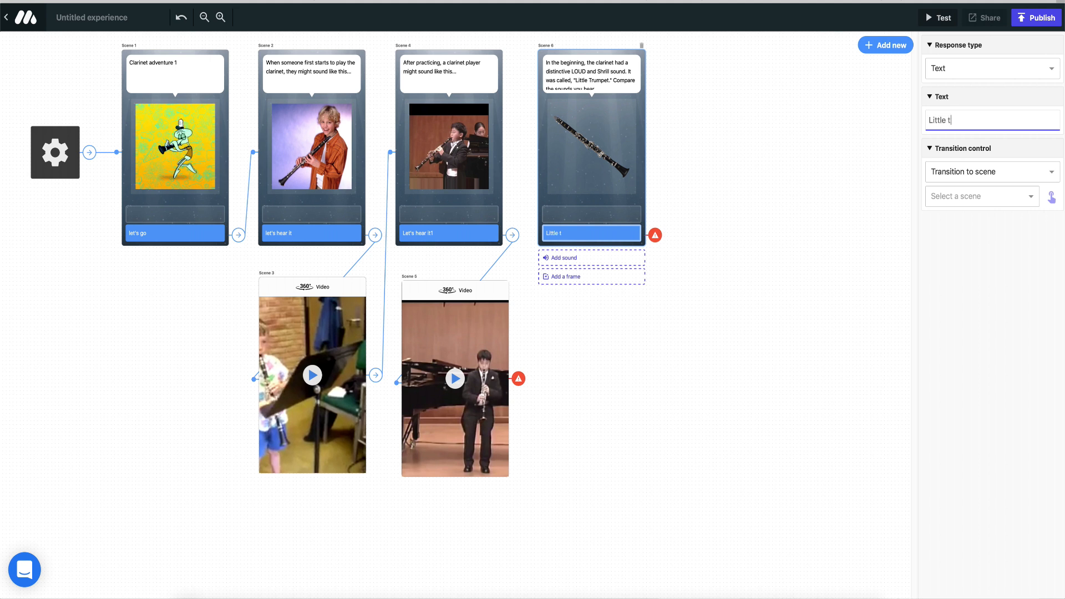
pyautogui.write('rumpet')
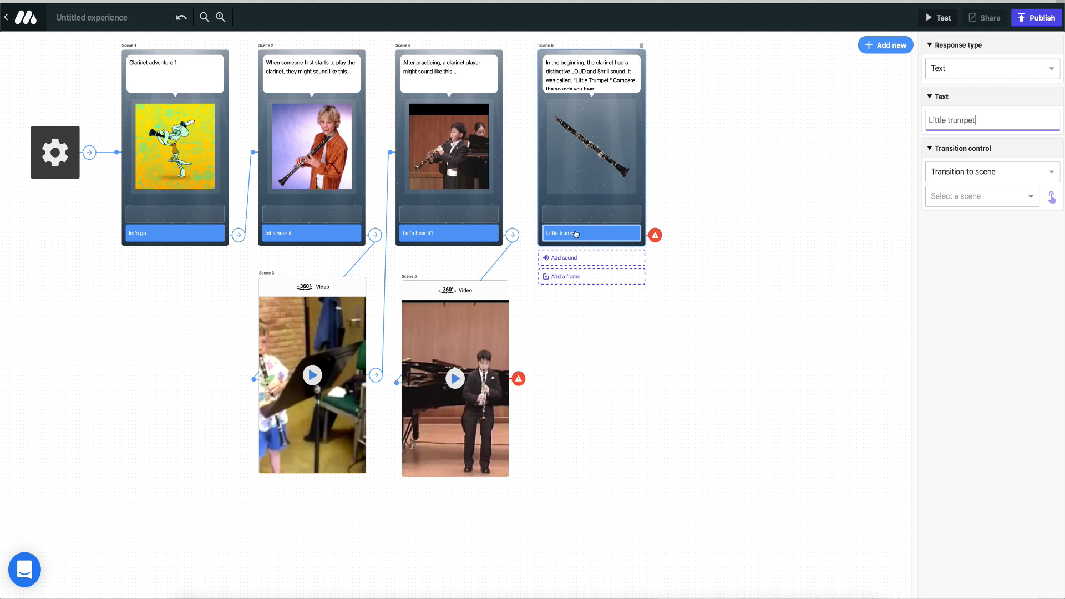
pyautogui.click(587, 260)
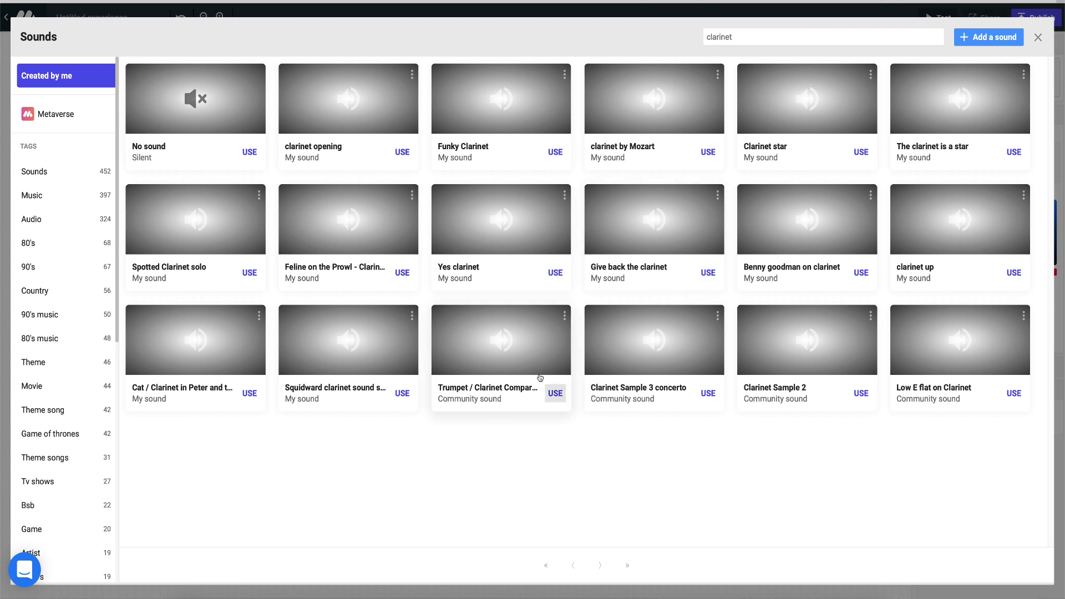
pyautogui.click(554, 393)
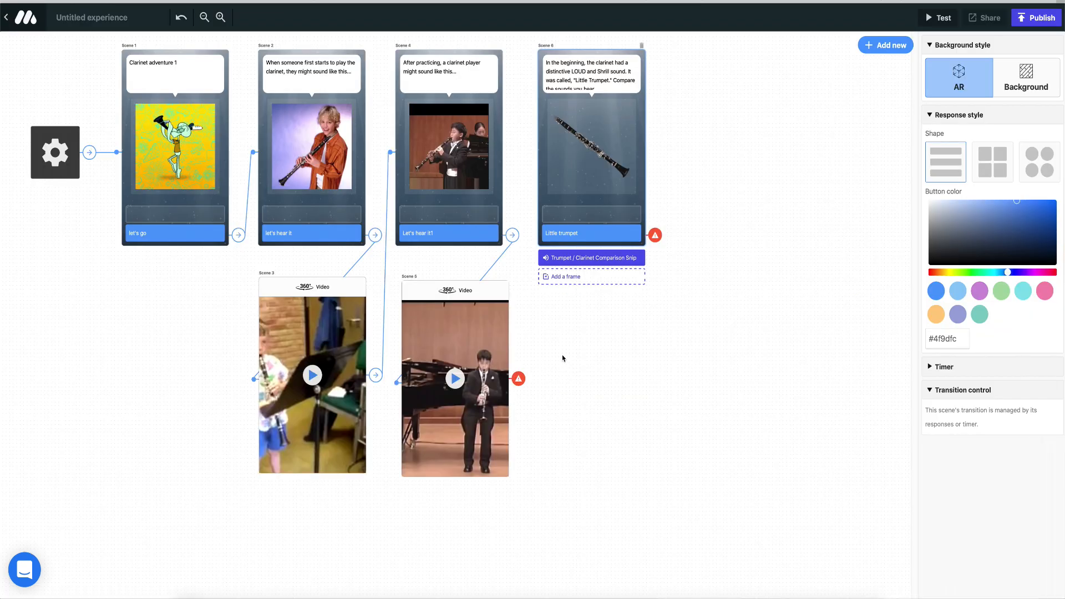
# Set the Scene 5 video to transition to Scene 6
pyautogui.click(494, 381)
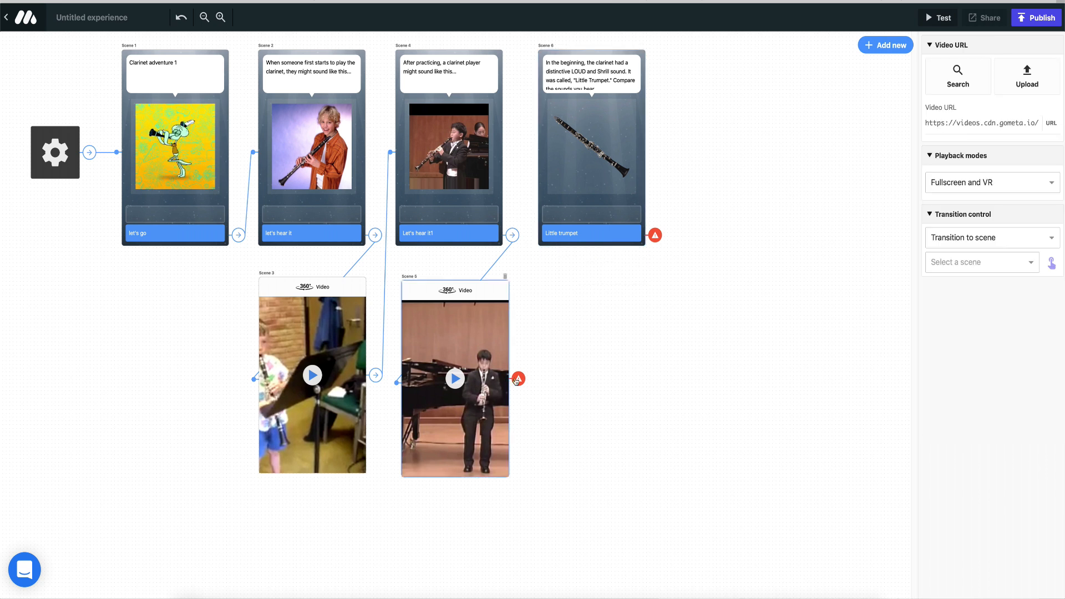
pyautogui.click(1051, 263)
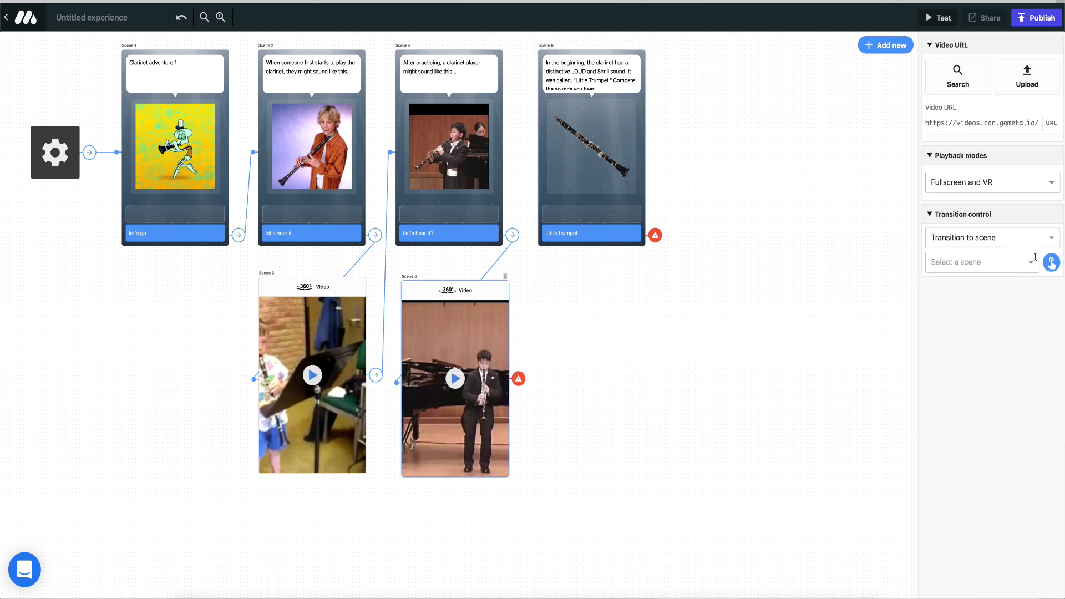
pyautogui.click(572, 71)
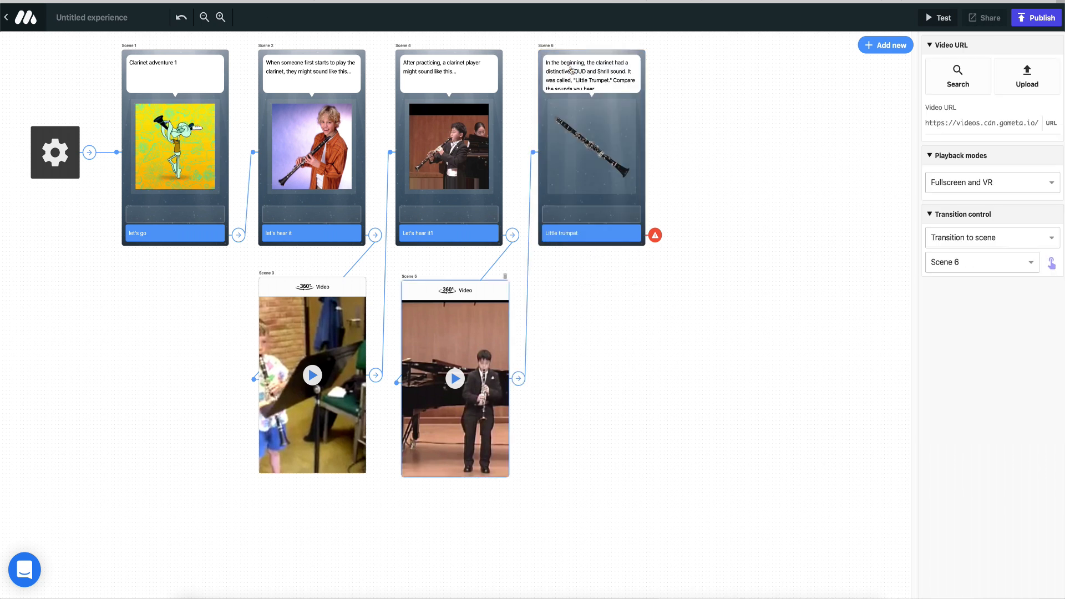
pyautogui.click(625, 145)
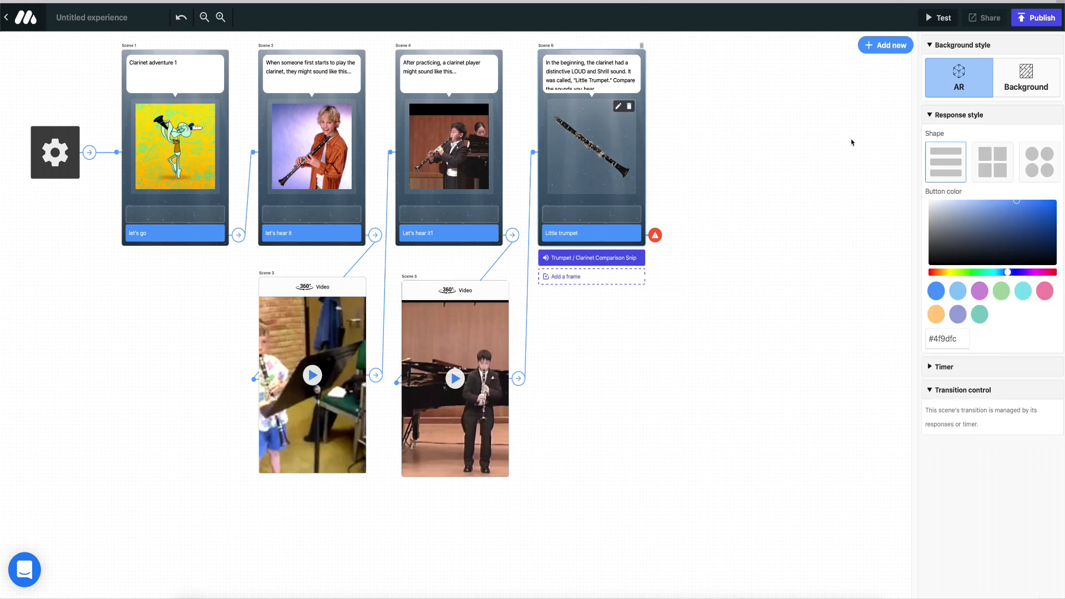
# Add a Give item scene below Scene 6 and choose the golden trumpet item with the caption tag
pyautogui.click(890, 46)
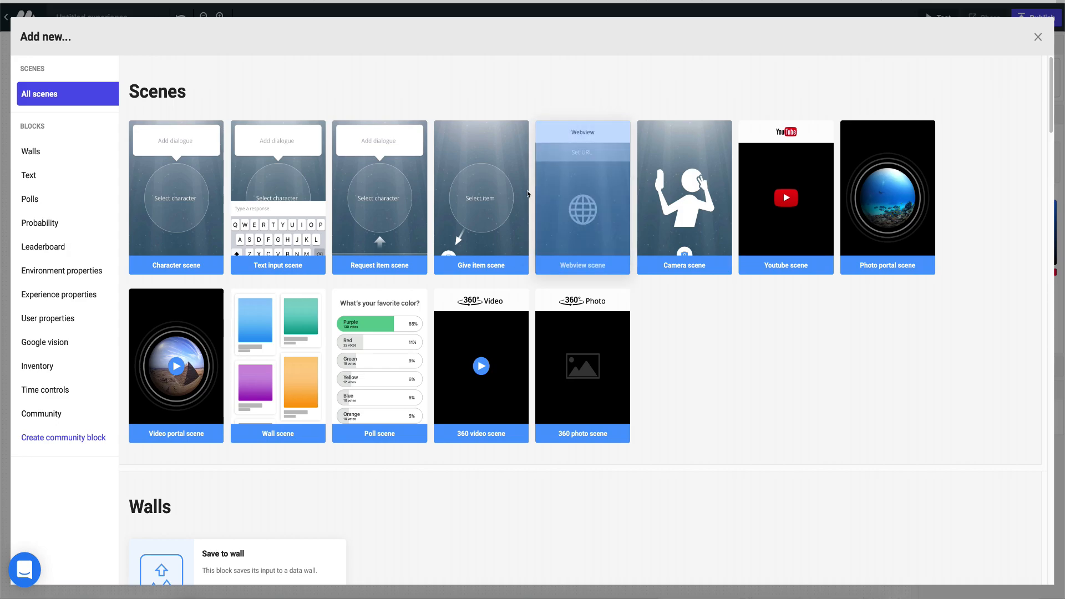
pyautogui.click(502, 174)
pyautogui.moveTo(779, 148); pyautogui.dragTo(644, 380)
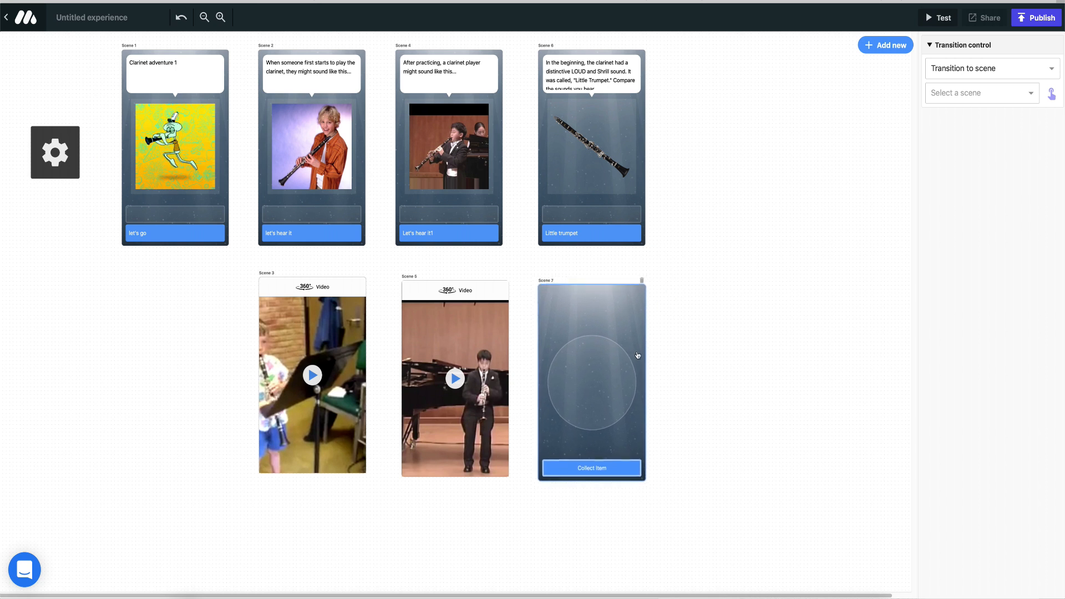
pyautogui.click(604, 360)
pyautogui.click(943, 237)
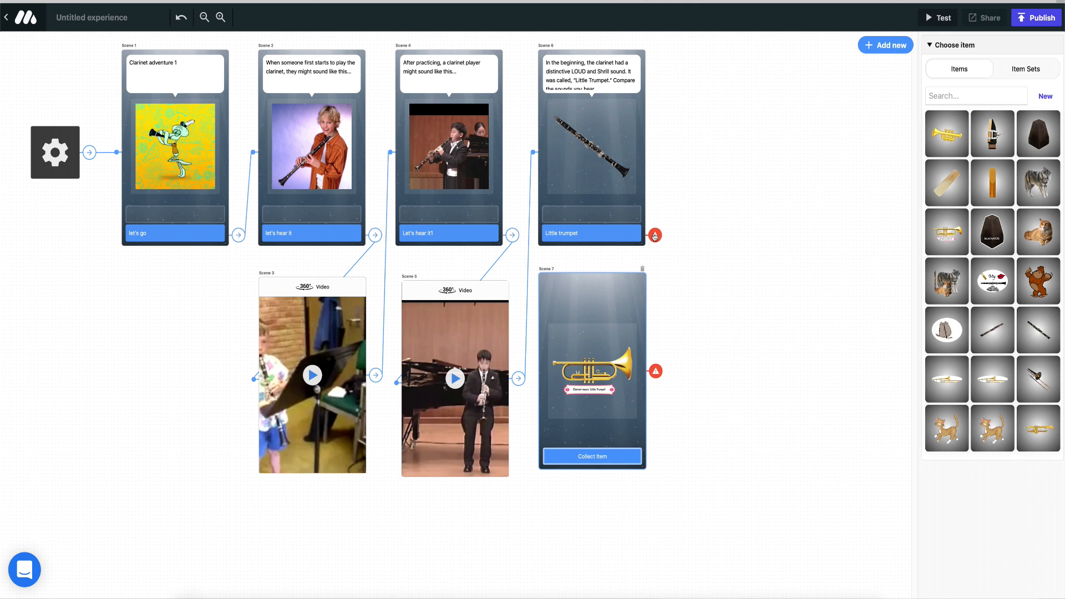
# Link Scene 6's "Little trumpet" response to the Scene 7 item scene and shift Scene 7 slightly lower
pyautogui.click(654, 236)
pyautogui.click(1051, 196)
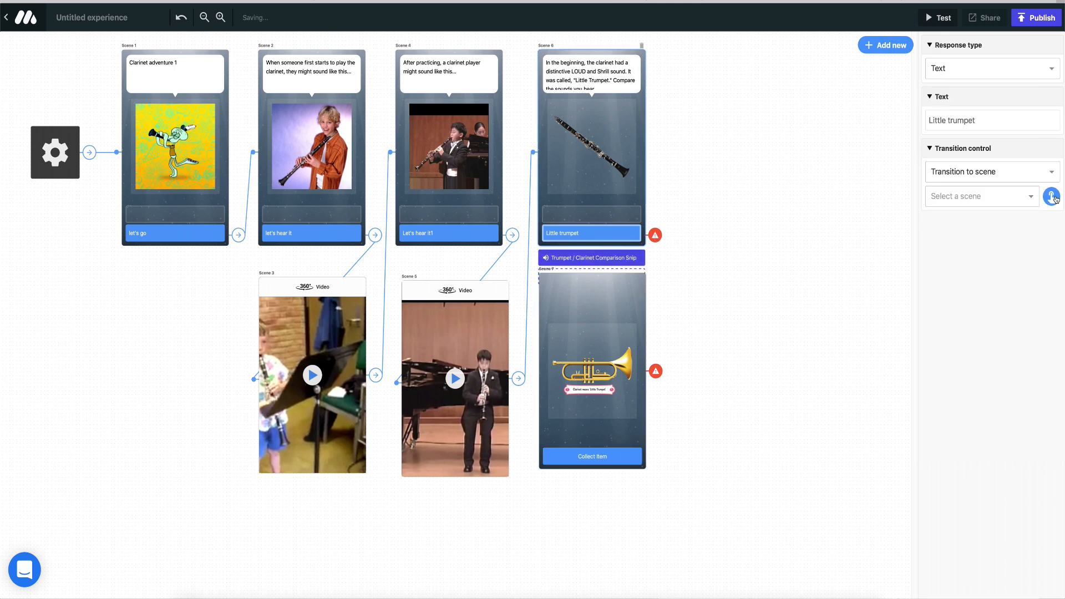
pyautogui.click(595, 319)
pyautogui.click(590, 300)
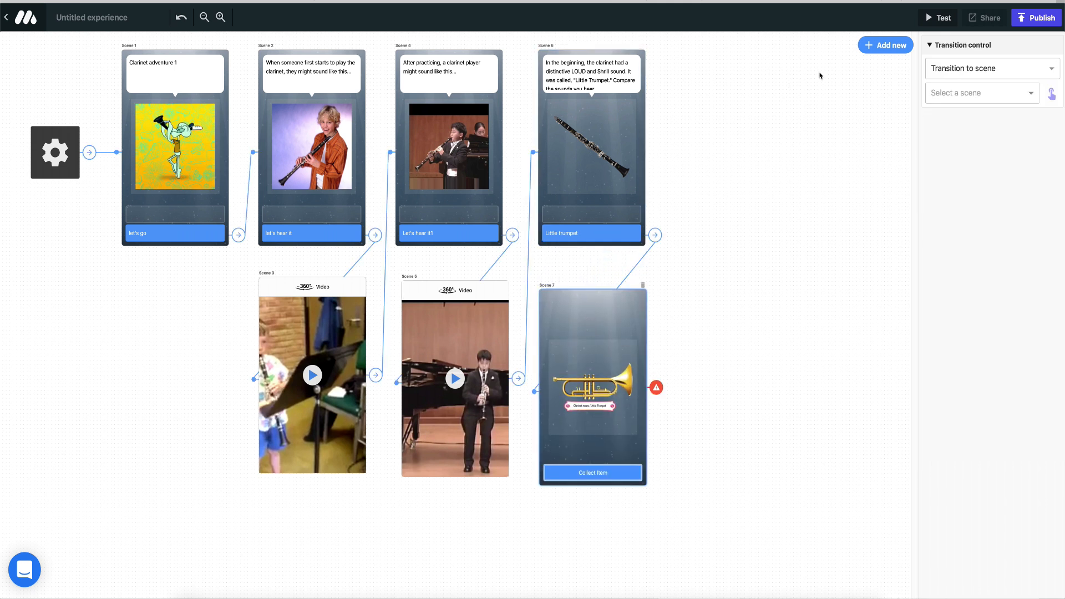
# Add a Text input scene beside Scene 6 and set its character to the "Woodwind section" image
pyautogui.click(878, 47)
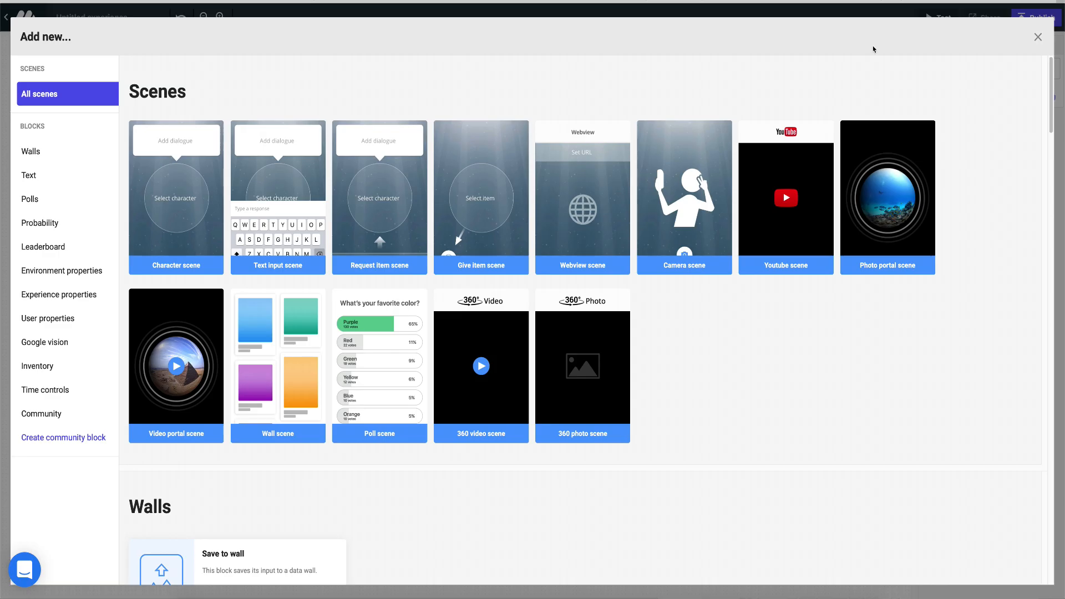
pyautogui.click(283, 141)
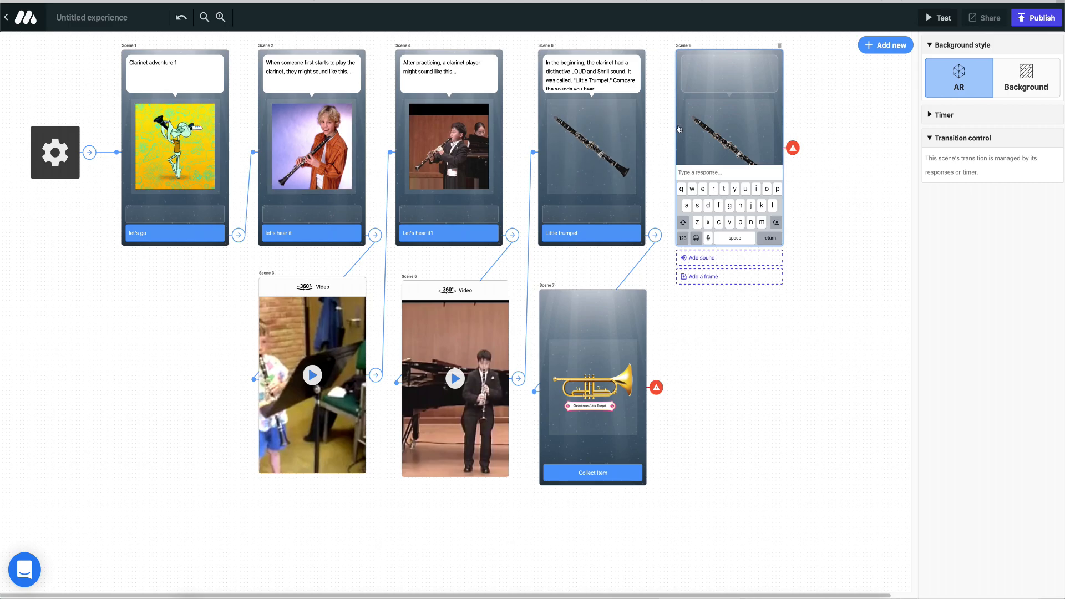
pyautogui.moveTo(729, 130)
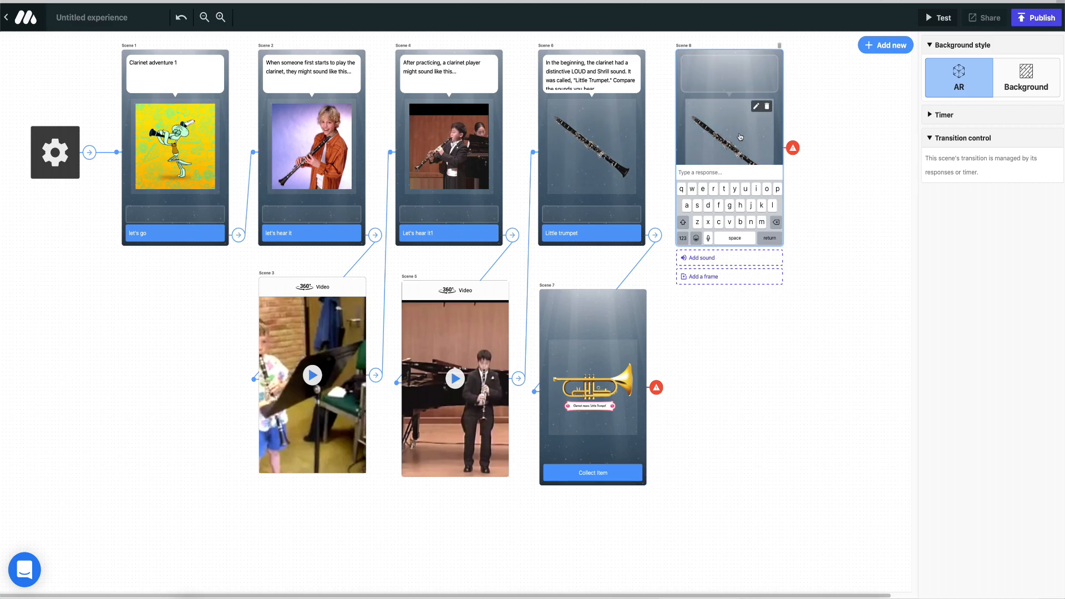
pyautogui.click(757, 107)
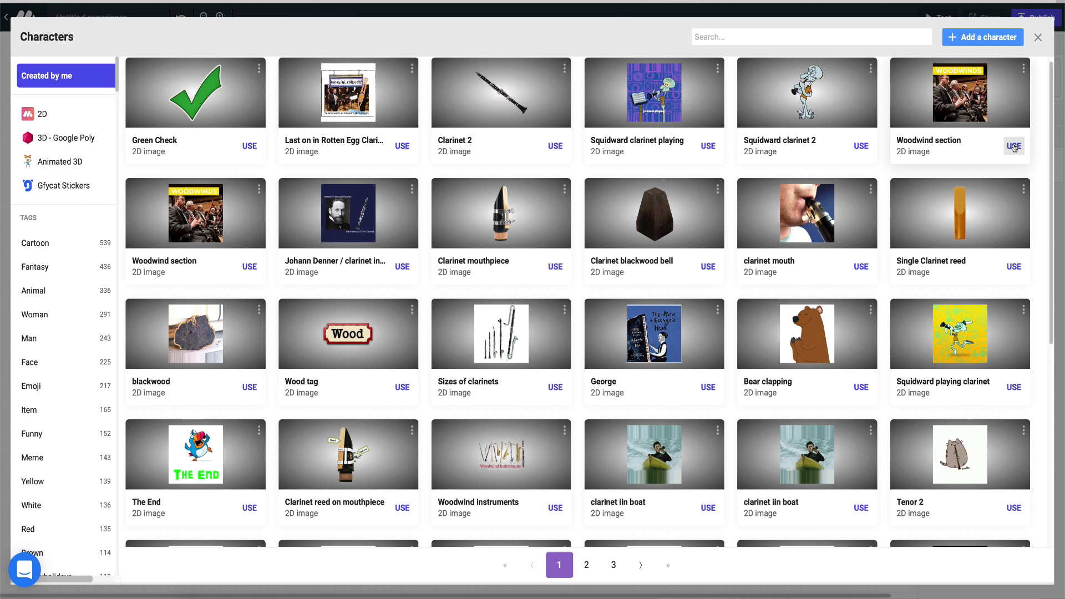
pyautogui.click(1014, 151)
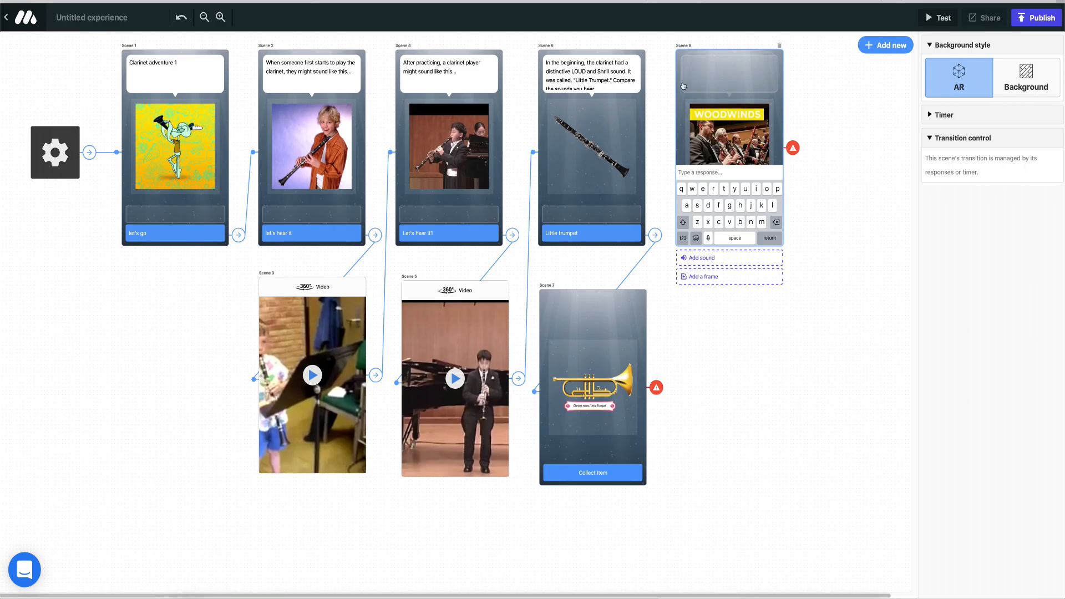
# Enter Scene 8's dialogue "The clarinet is in the woodwind family of instruments. It is made out of..." and add a Check Text Response block beside it
pyautogui.click(697, 67)
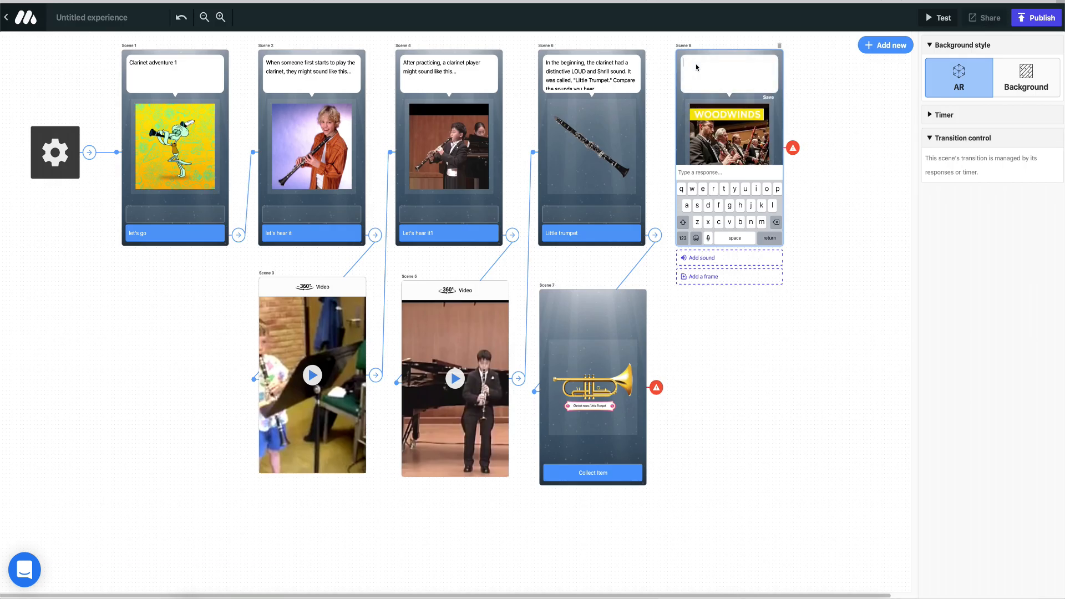
pyautogui.write('The clarinet is in the woodwind family of instruments. It is made out of...')
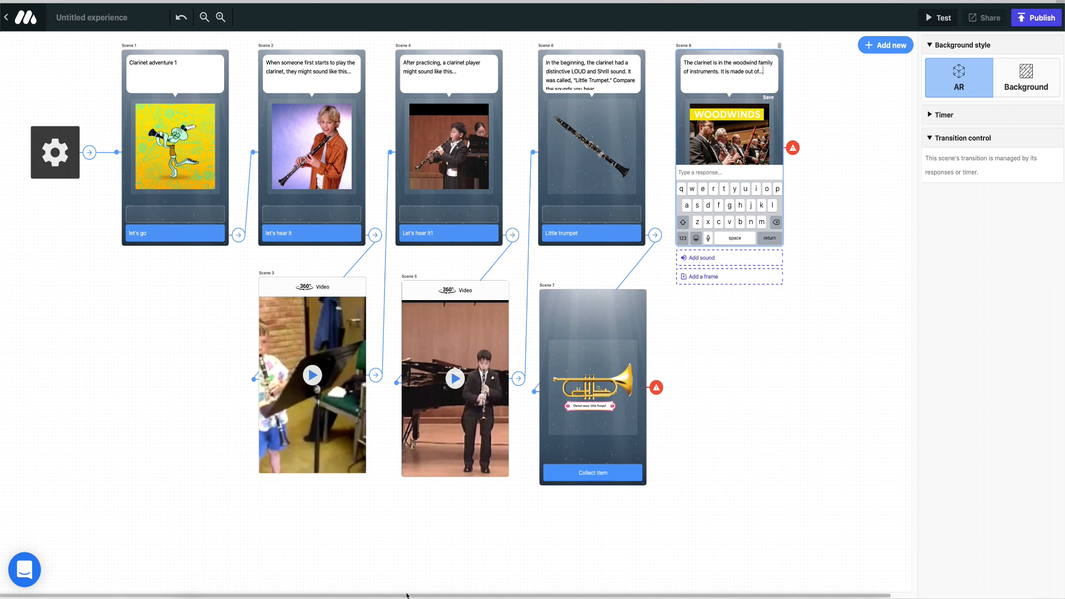
pyautogui.moveTo(406, 595); pyautogui.dragTo(426, 595)
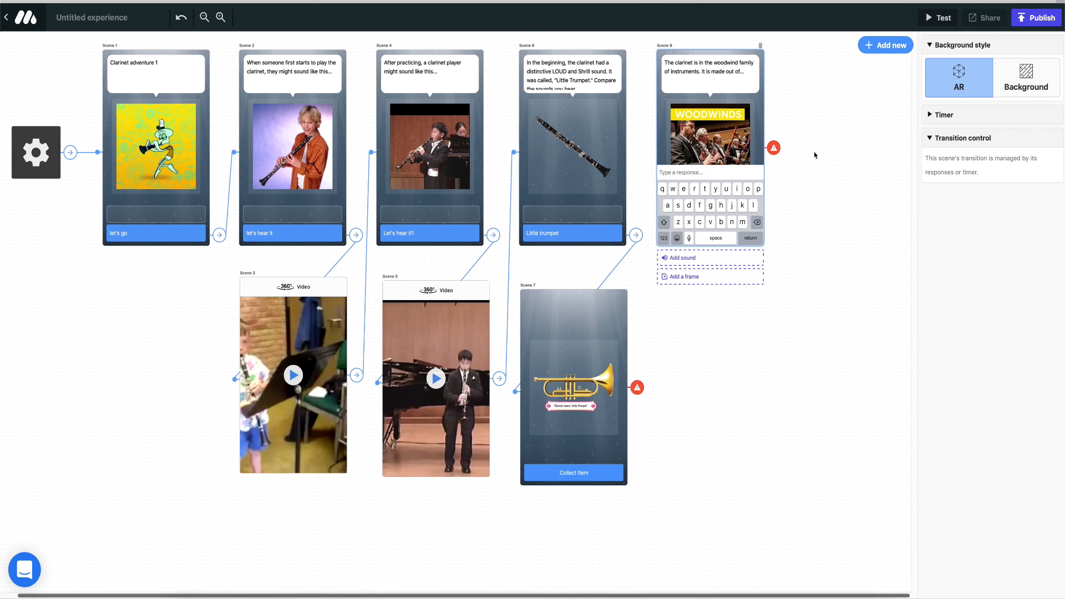
pyautogui.click(776, 149)
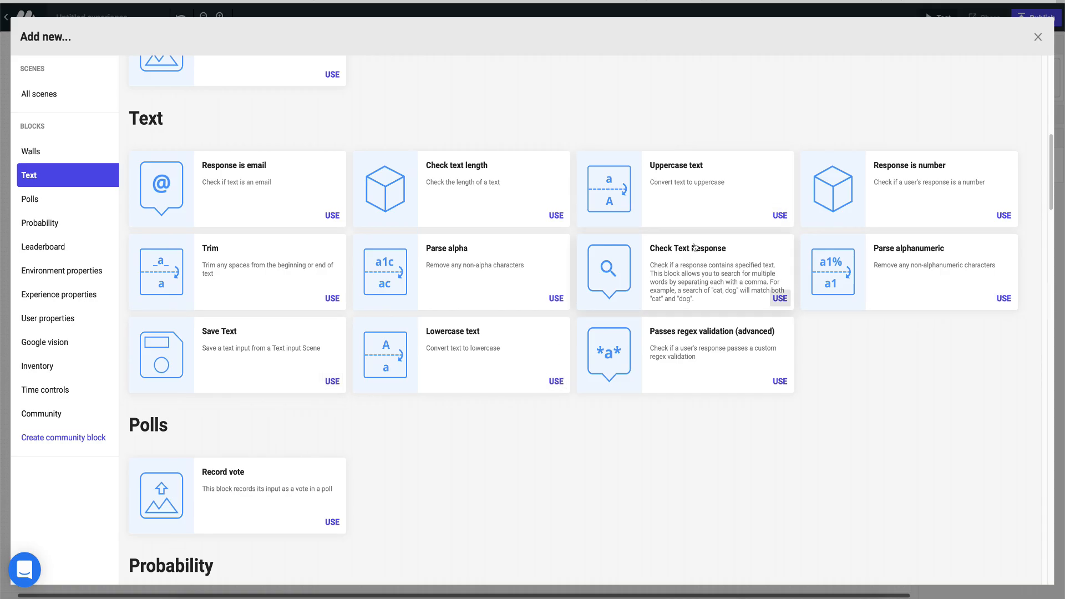
pyautogui.click(780, 299)
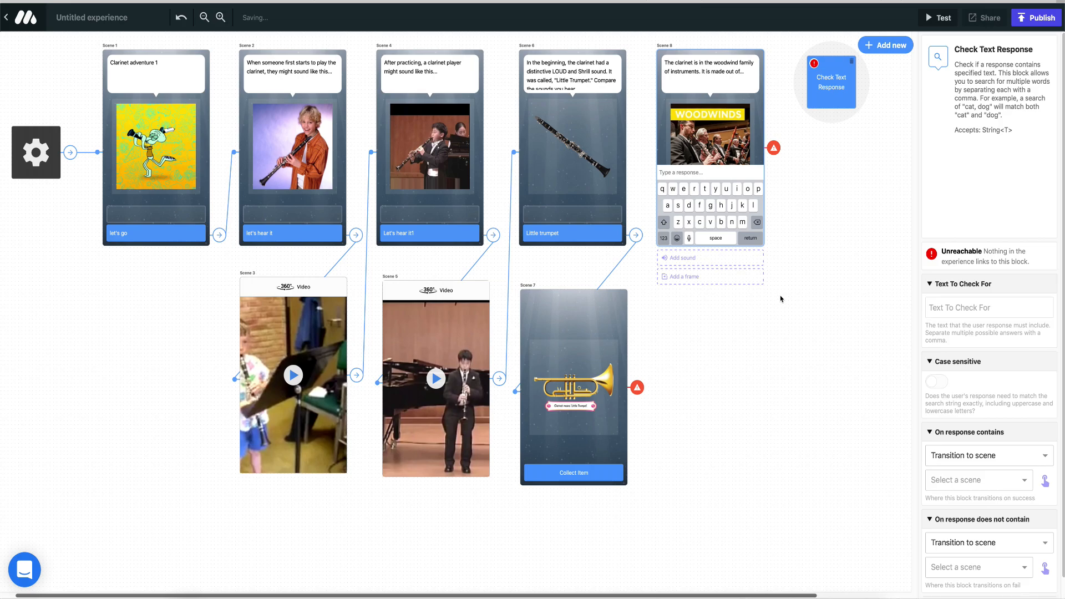
pyautogui.moveTo(838, 93); pyautogui.dragTo(834, 151)
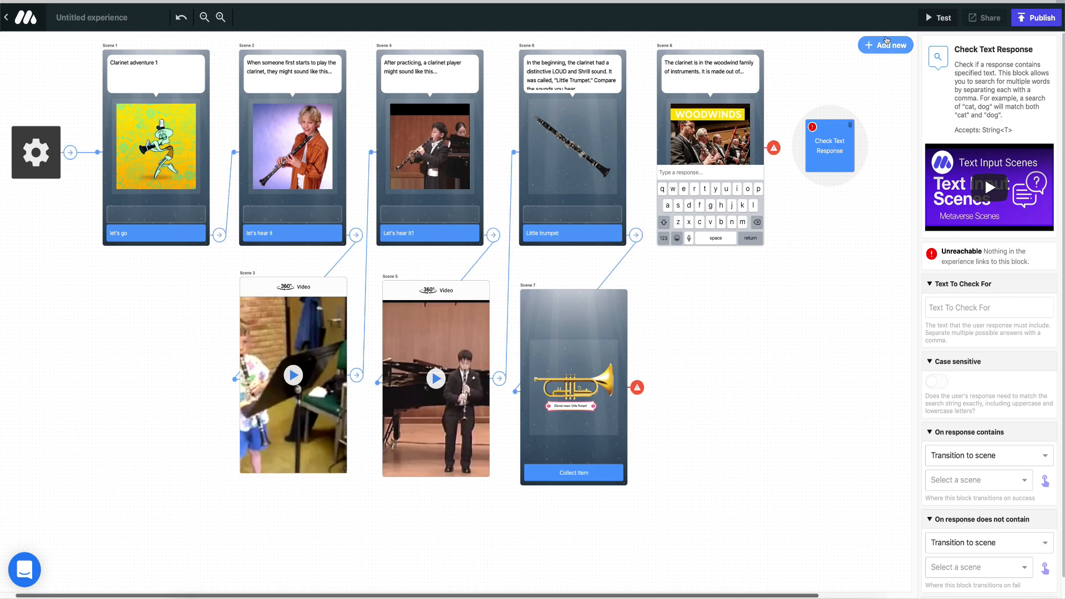
# Add two Character scenes and place them side by side below Scene 8 and the Check Text Response block
pyautogui.click(886, 44)
pyautogui.click(198, 162)
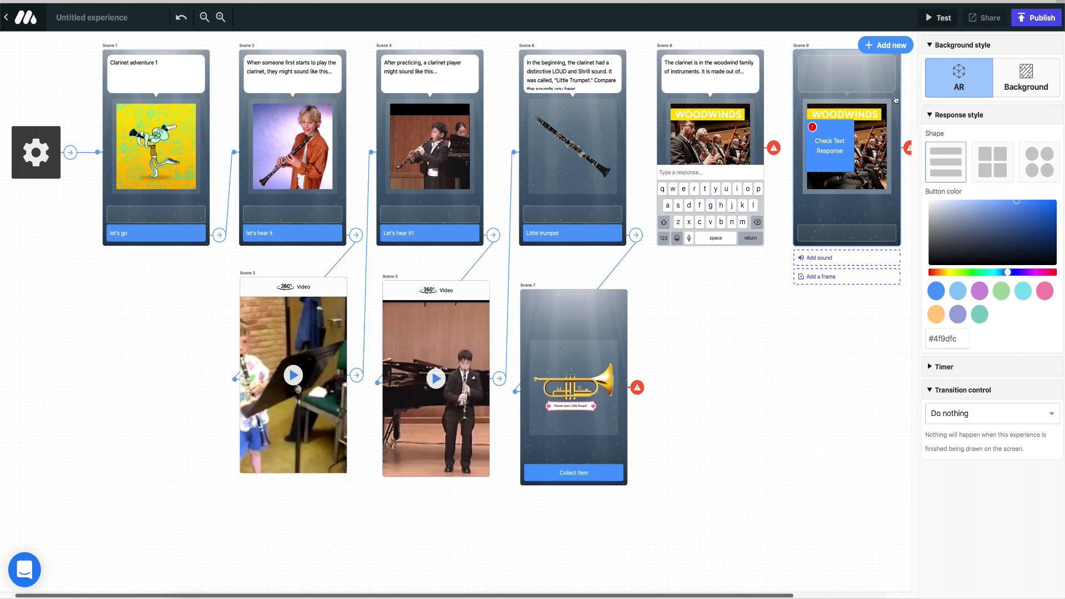
pyautogui.moveTo(887, 124); pyautogui.dragTo(763, 305)
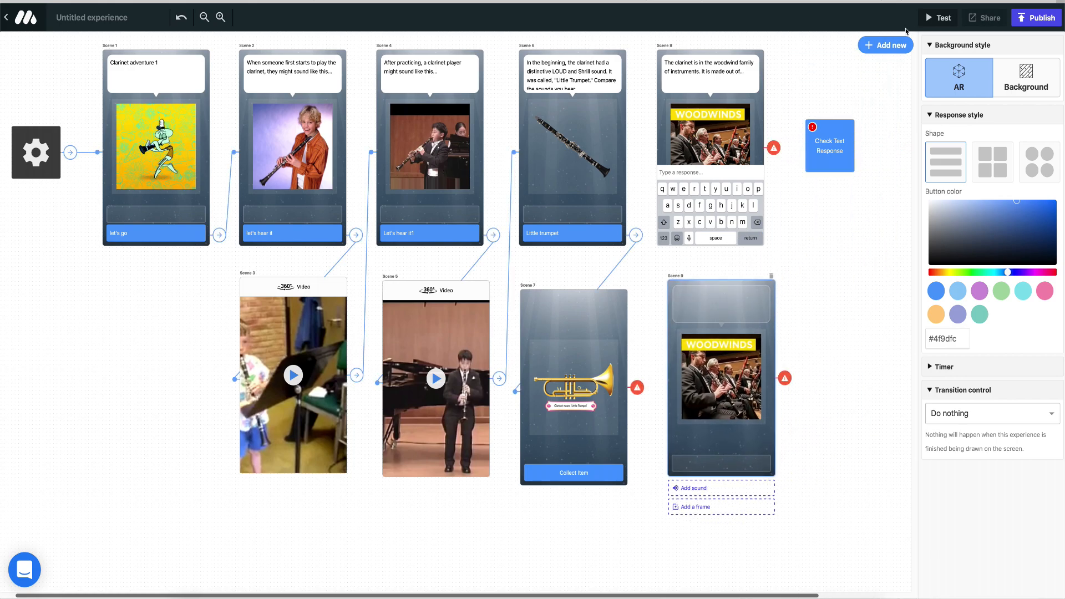
pyautogui.click(885, 45)
pyautogui.click(181, 149)
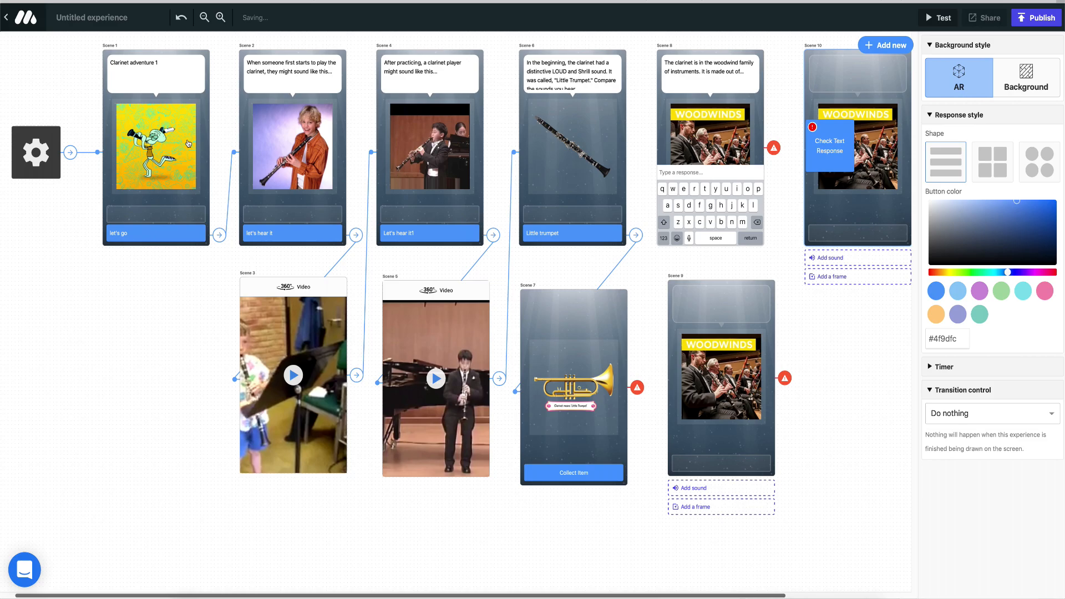
pyautogui.moveTo(844, 76); pyautogui.dragTo(833, 307)
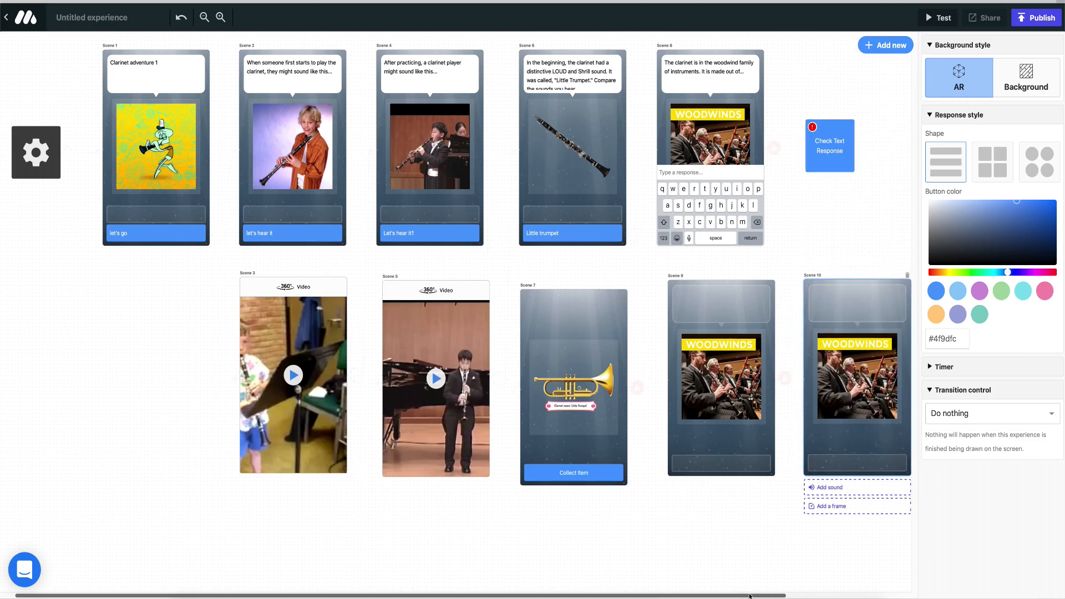
# Set the Check Text Response block to look for the text "wood"
pyautogui.hscroll(5, 596, 123)
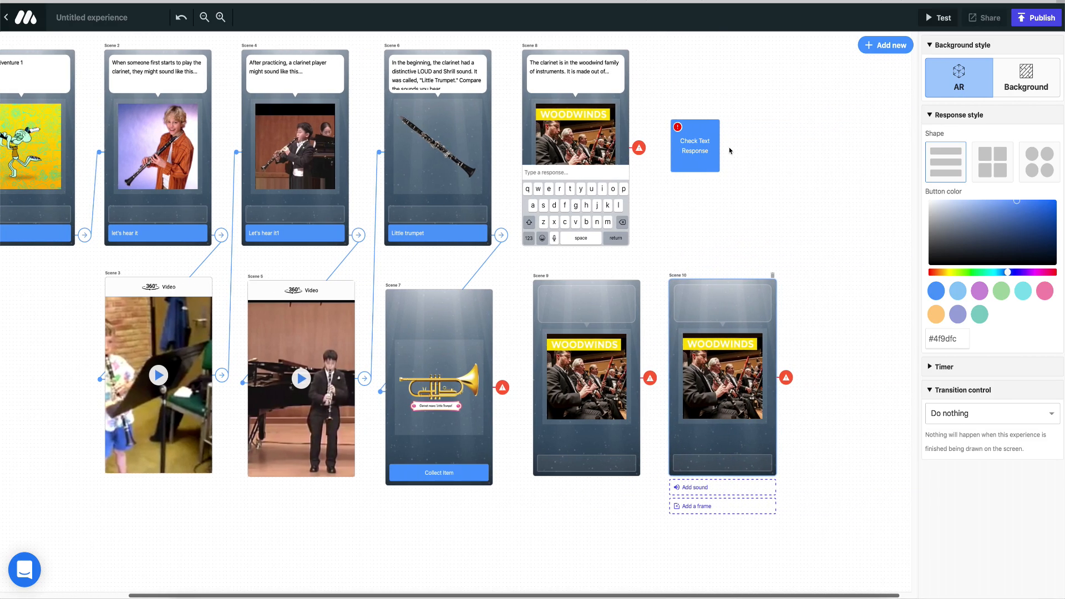
pyautogui.click(704, 151)
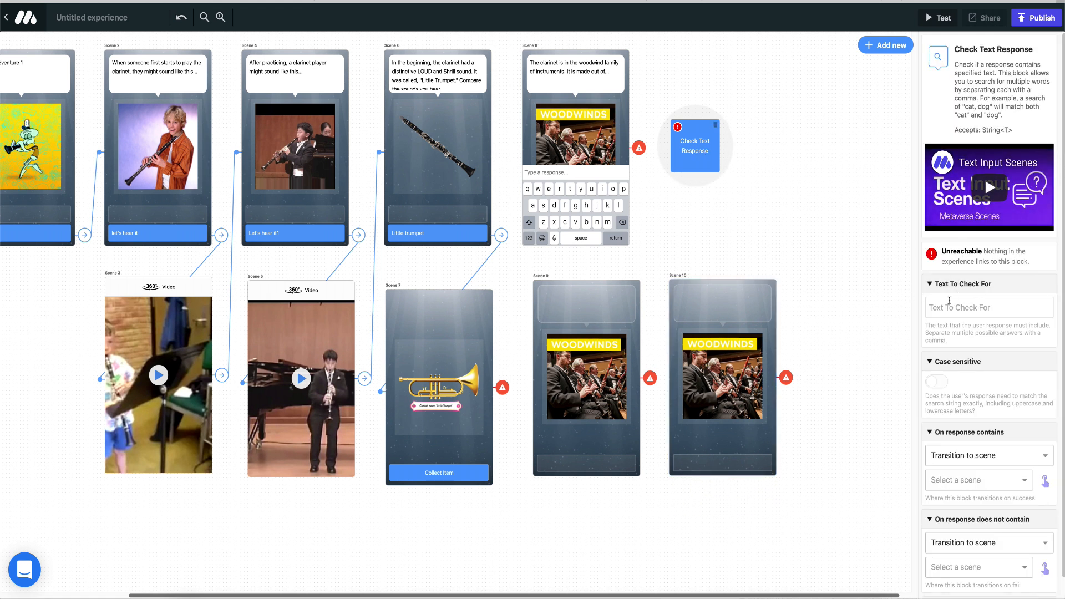
pyautogui.click(952, 308)
pyautogui.write('wood')
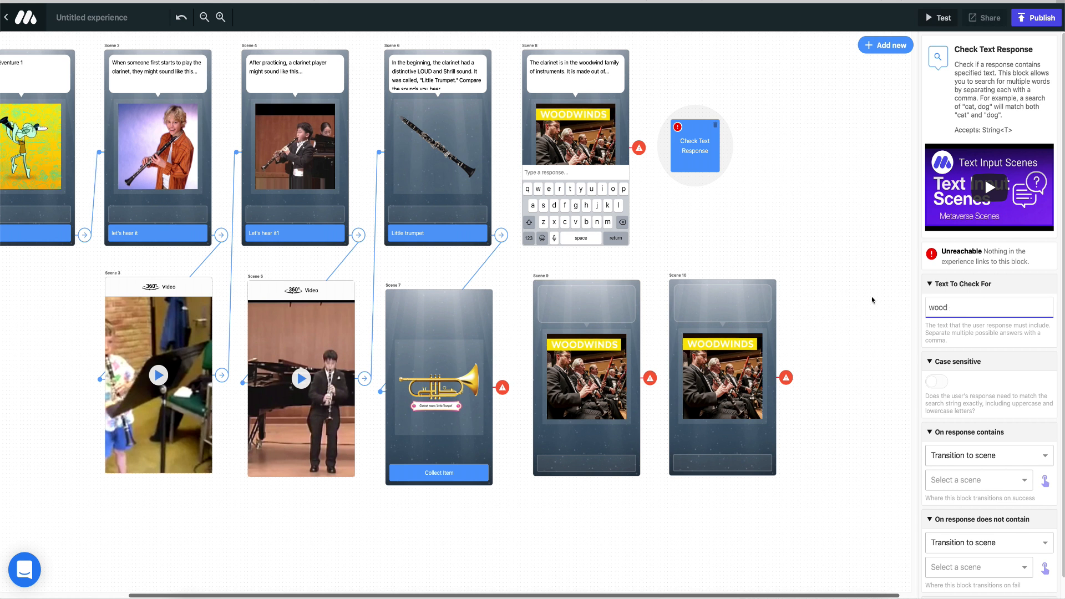
# Set Scene 9's dialogue to "Yes. The body of the clarinet is often made from the African Blackwood tree." and its character to the wood-and-clarinet image
pyautogui.click(589, 298)
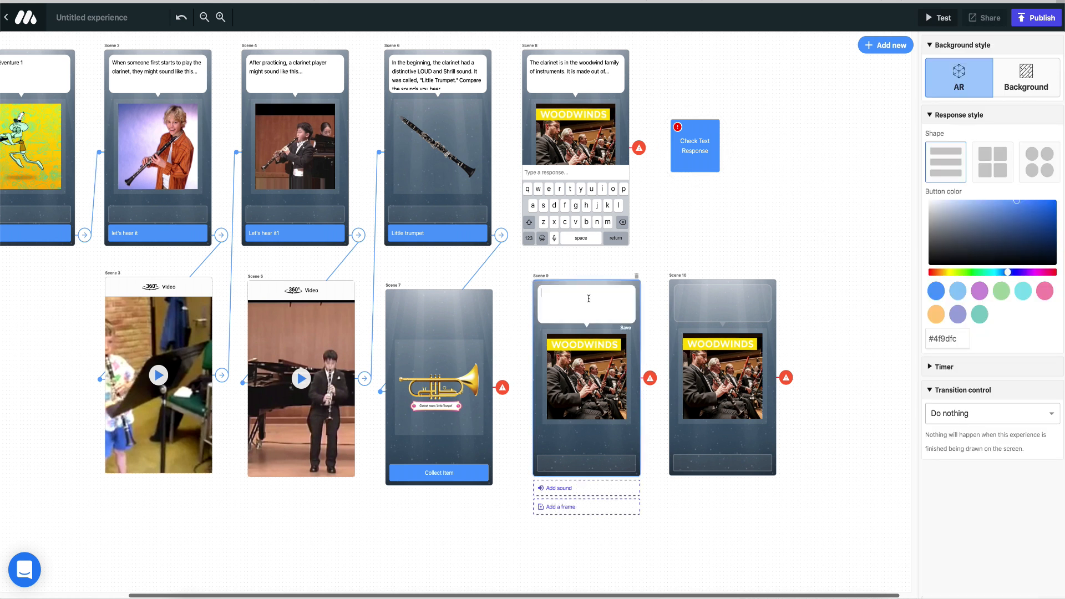
pyautogui.write('Yes. The body of the clarinet is often made from the African Blackwood tree.')
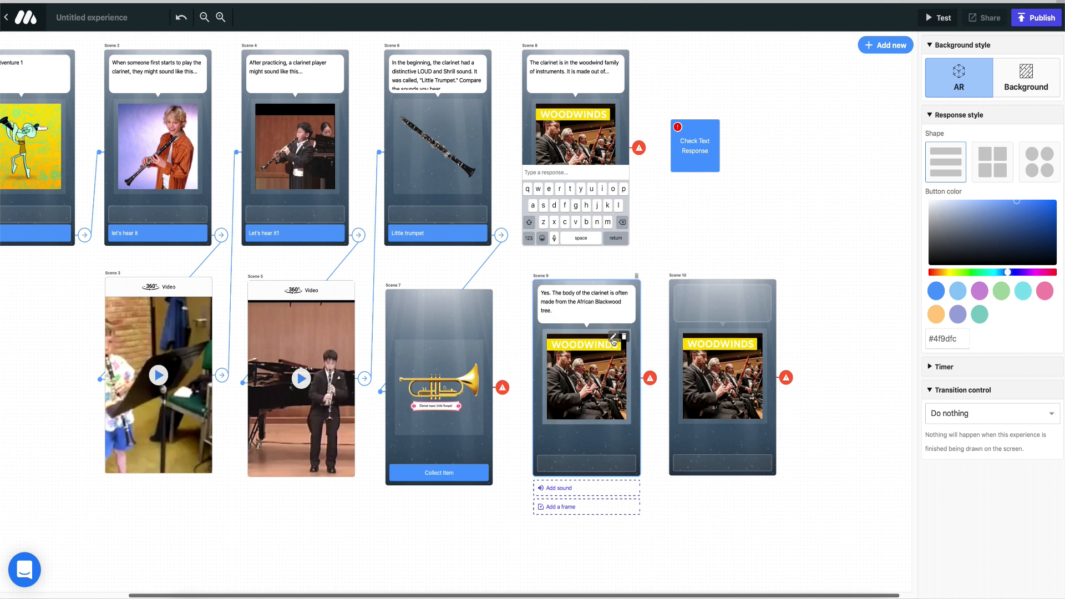
pyautogui.click(614, 342)
pyautogui.click(571, 396)
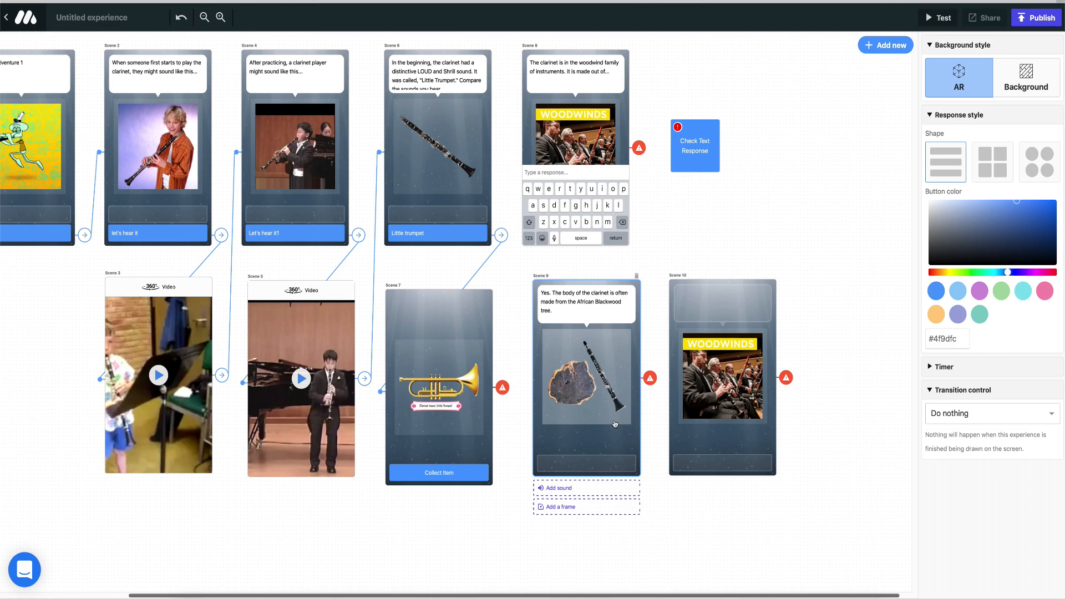
# Add a text response reading "Blackwood tree." to Scene 9
pyautogui.click(586, 468)
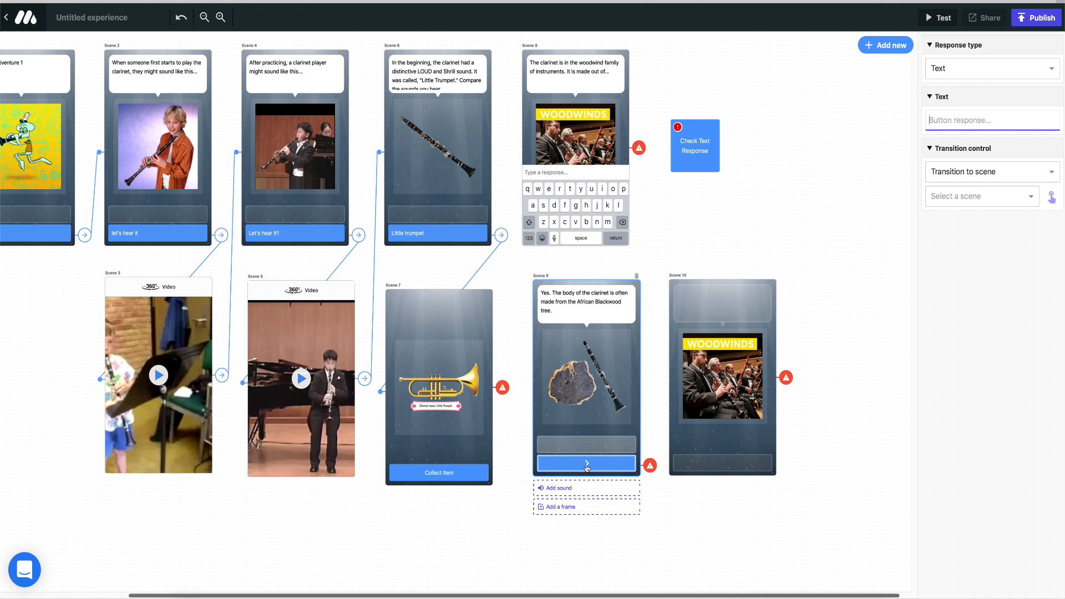
pyautogui.write('Blackwood tree')
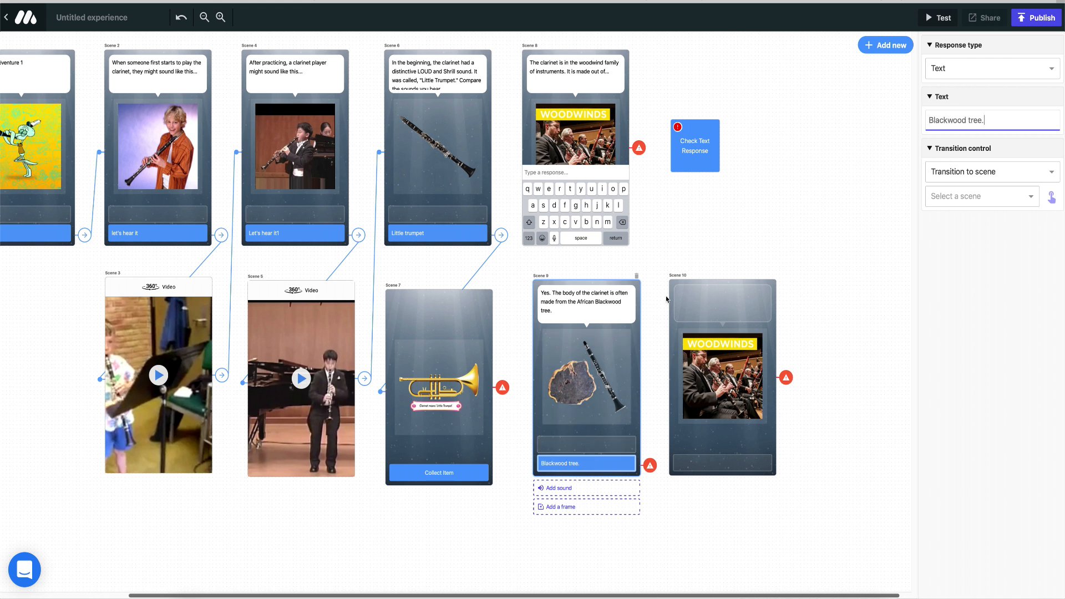
# Set Scene 8's text input to transition to the Check Text Response block
pyautogui.click(638, 148)
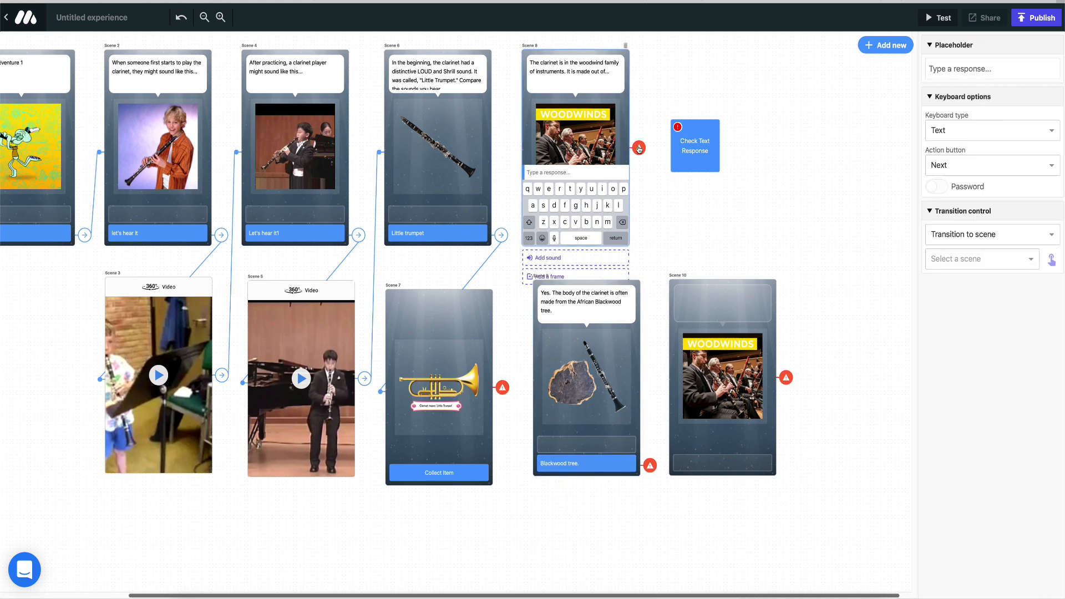
pyautogui.click(1052, 260)
pyautogui.click(697, 138)
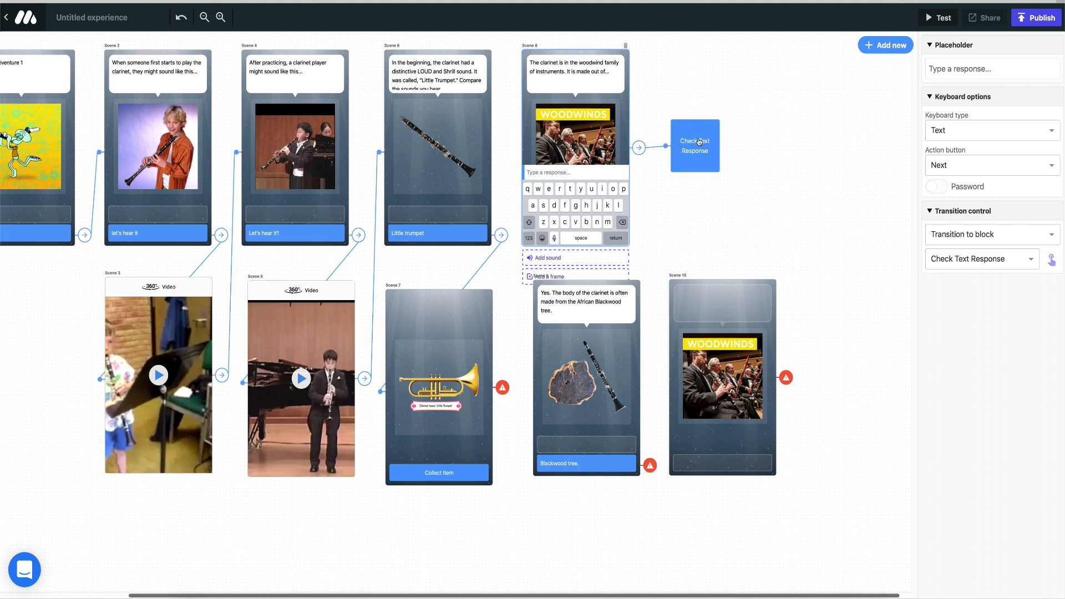
# Set the Check Text Response block to transition to Scene 9 when the response contains the text and Scene 10 when it does not
pyautogui.click(705, 142)
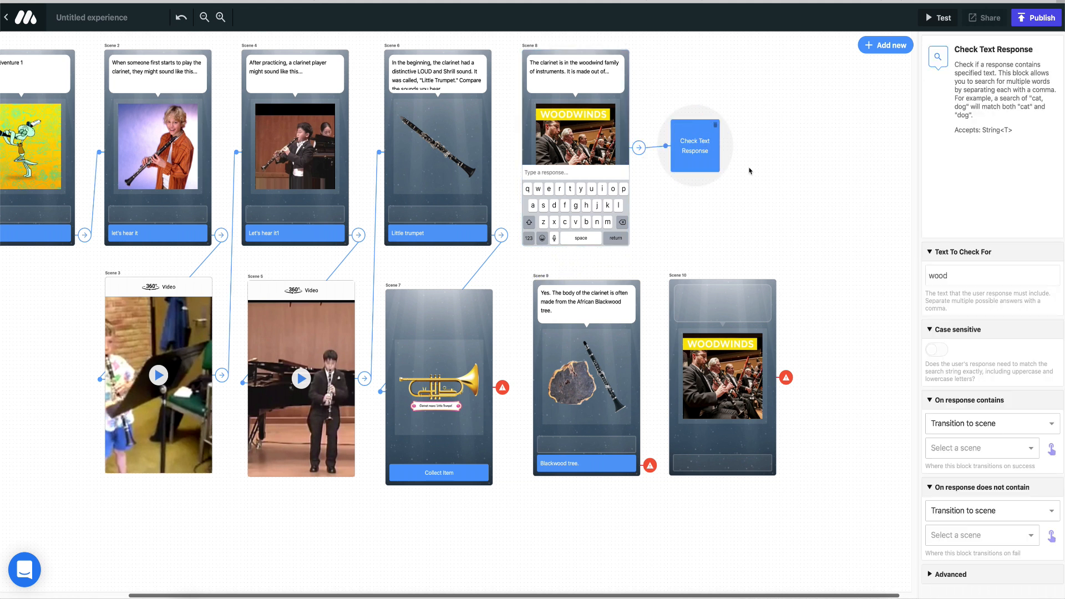
pyautogui.click(1052, 451)
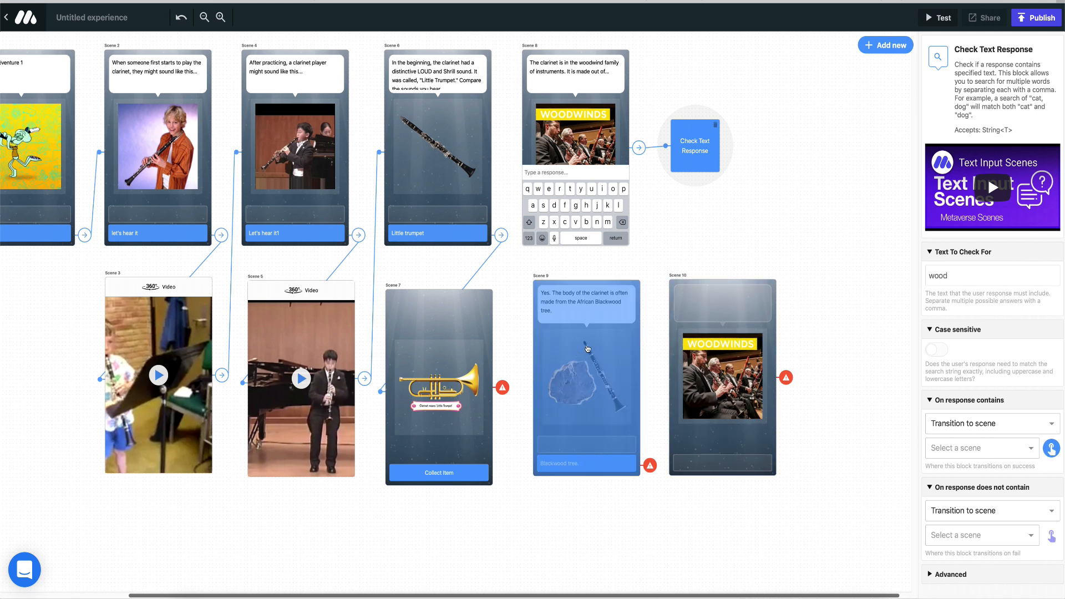
pyautogui.click(587, 348)
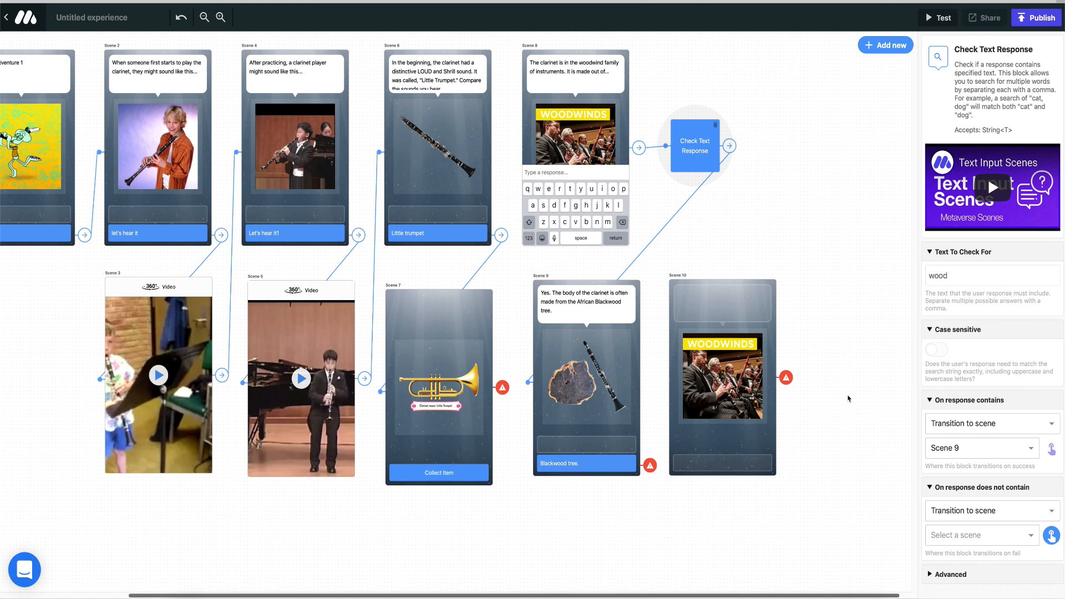
pyautogui.click(692, 294)
# Give Scene 10 the dialogue "No, please try again." and an "Ok, I'll try again." response that transitions back to Scene 8
pyautogui.click(692, 294)
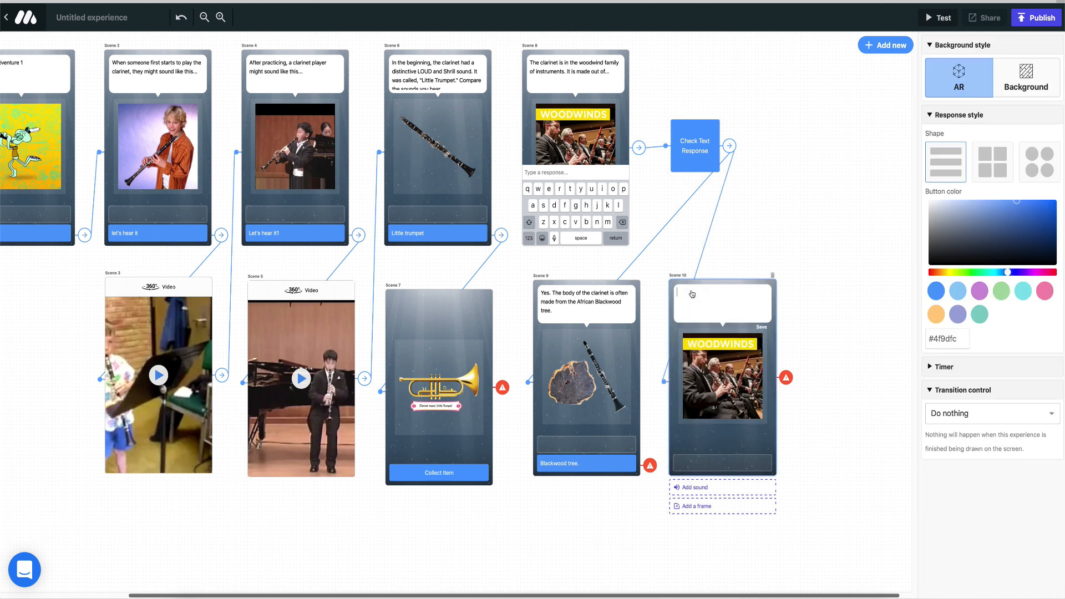
pyautogui.write('No, please try again.')
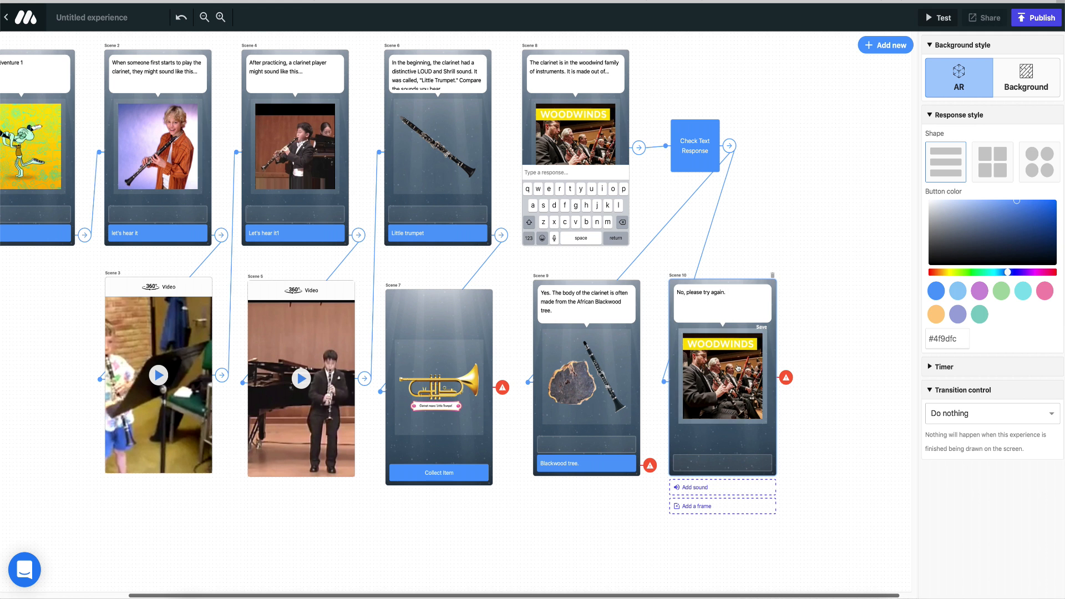
pyautogui.click(722, 462)
pyautogui.write("Ok, I'll try again.")
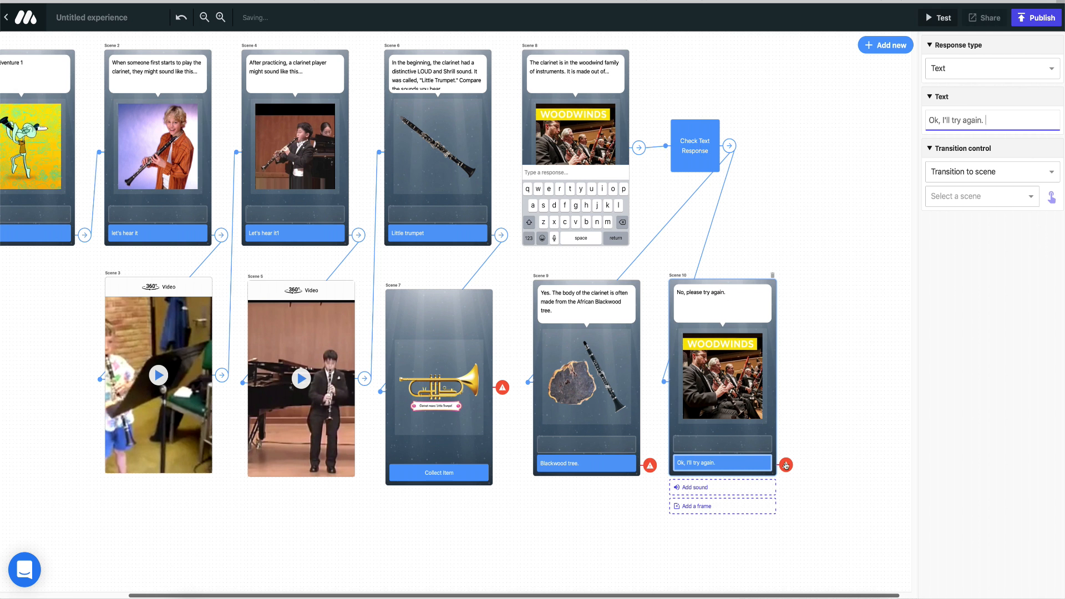
pyautogui.click(1051, 196)
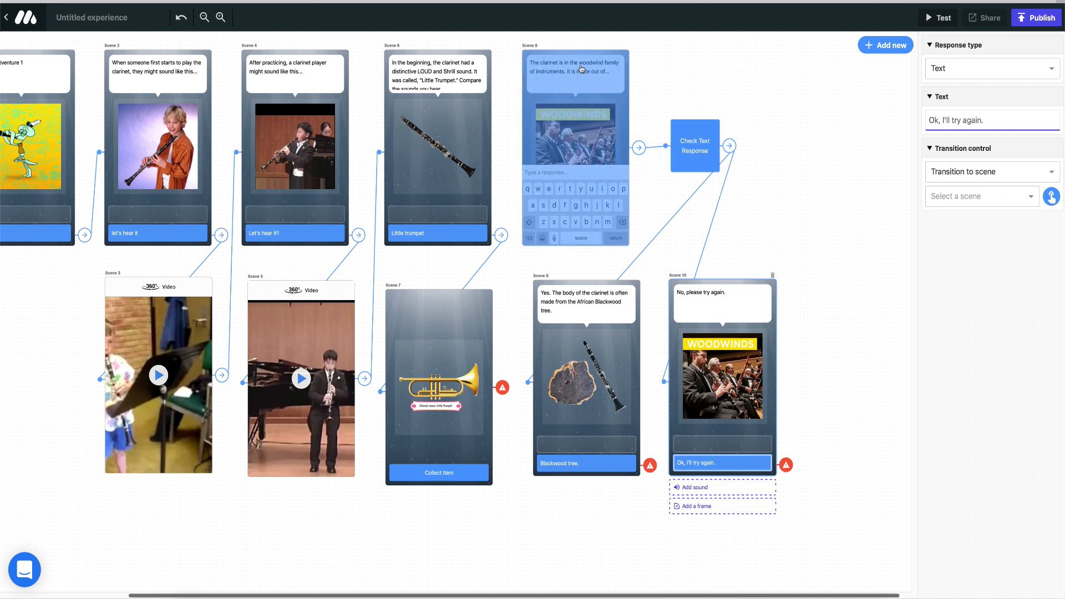
pyautogui.click(581, 68)
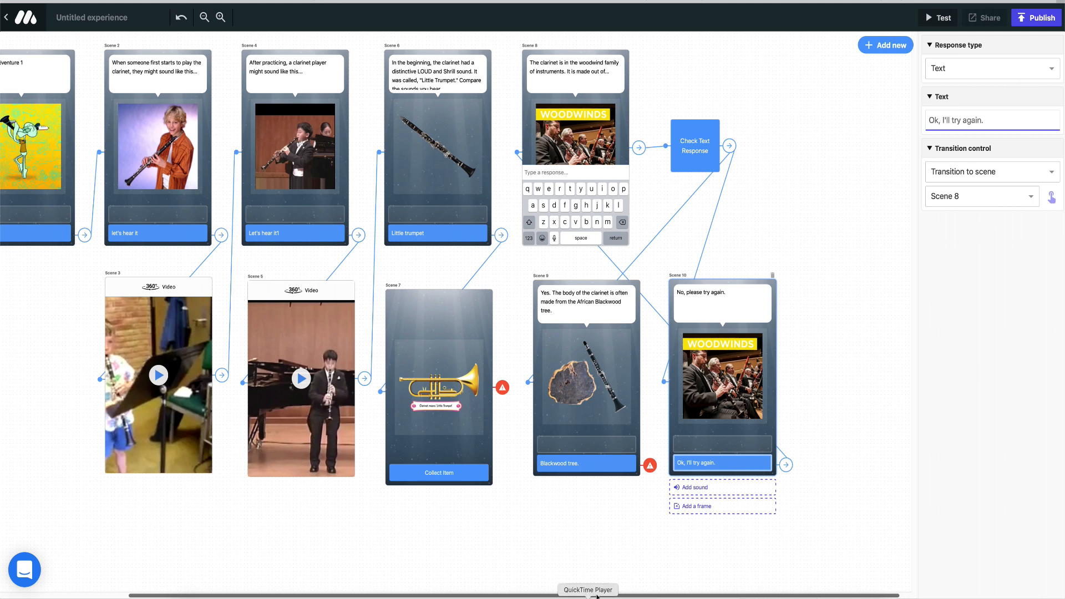
# Add a Give item scene beyond the Check Text Response block and choose the item captioned "BLACKWOOD"
pyautogui.moveTo(597, 596); pyautogui.dragTo(723, 135)
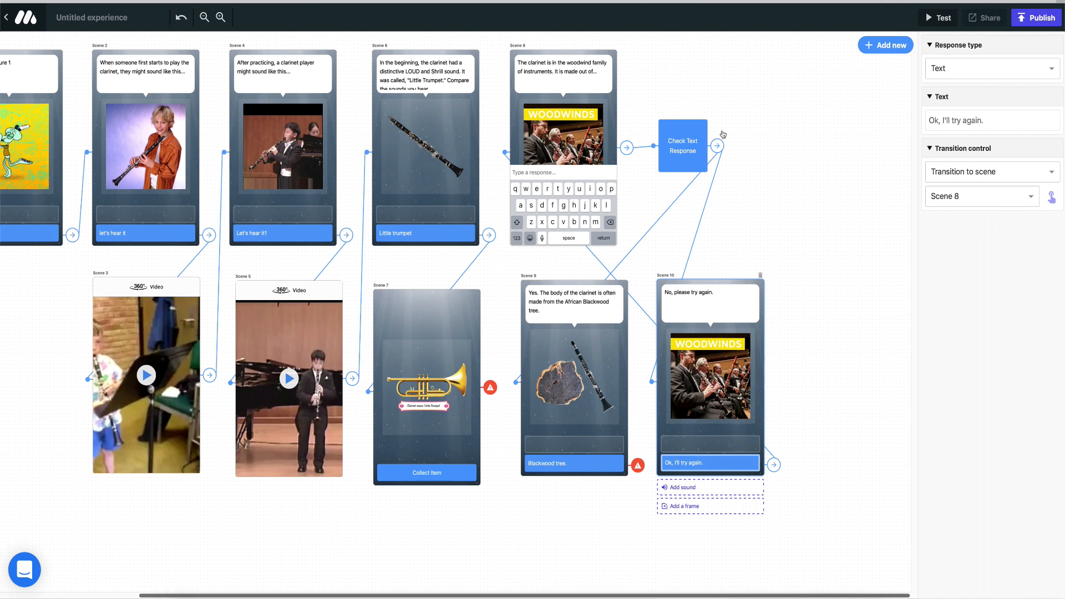
pyautogui.click(896, 45)
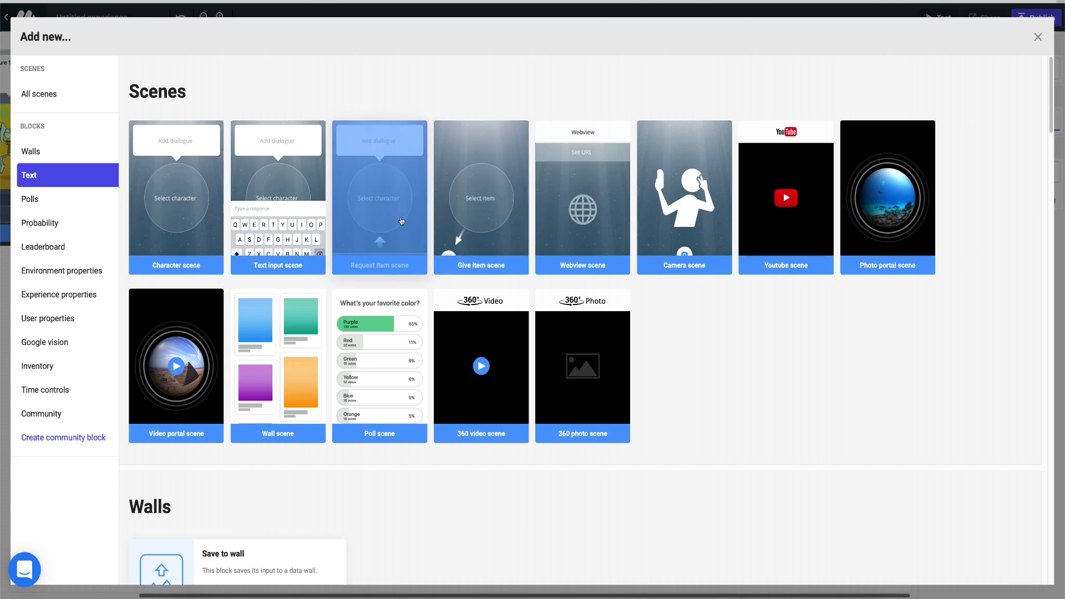
pyautogui.click(469, 205)
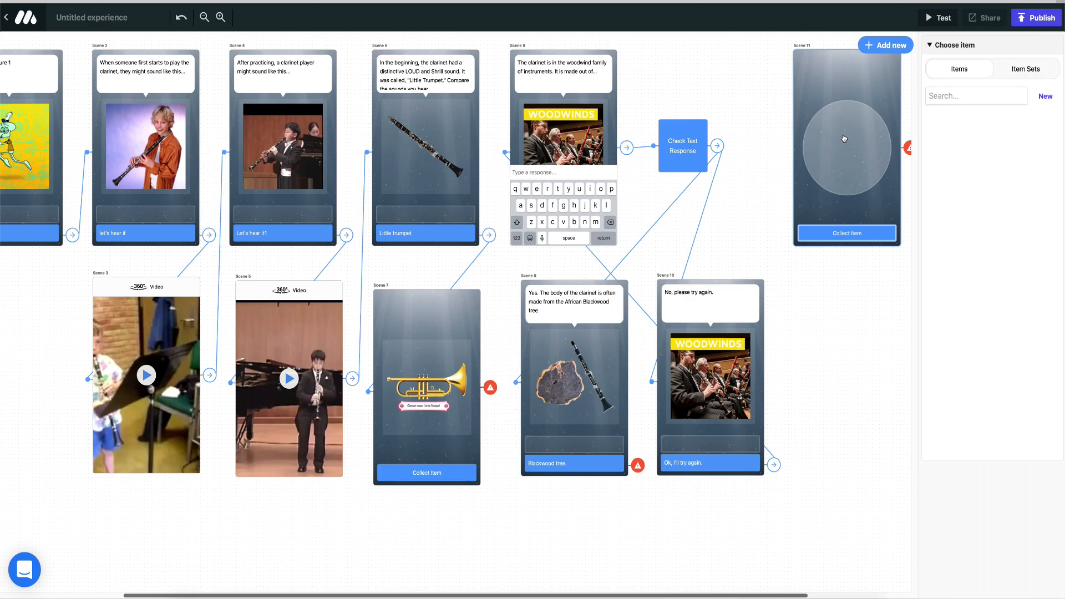
pyautogui.click(993, 231)
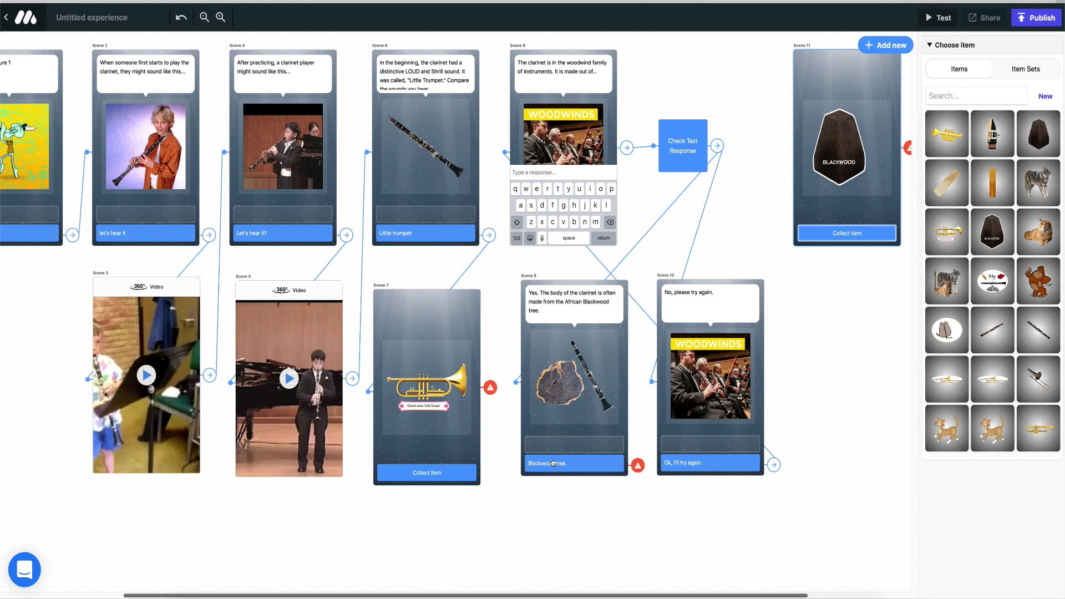
# Link Scene 9's "Blackwood tree." response to the Scene 11 item scene
pyautogui.click(638, 466)
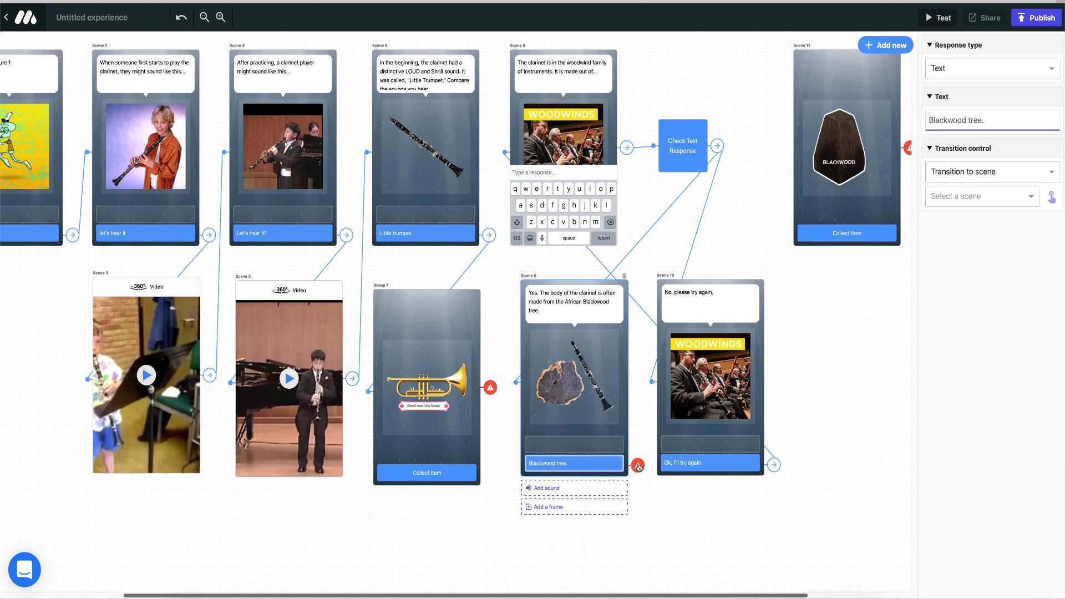
pyautogui.click(1051, 197)
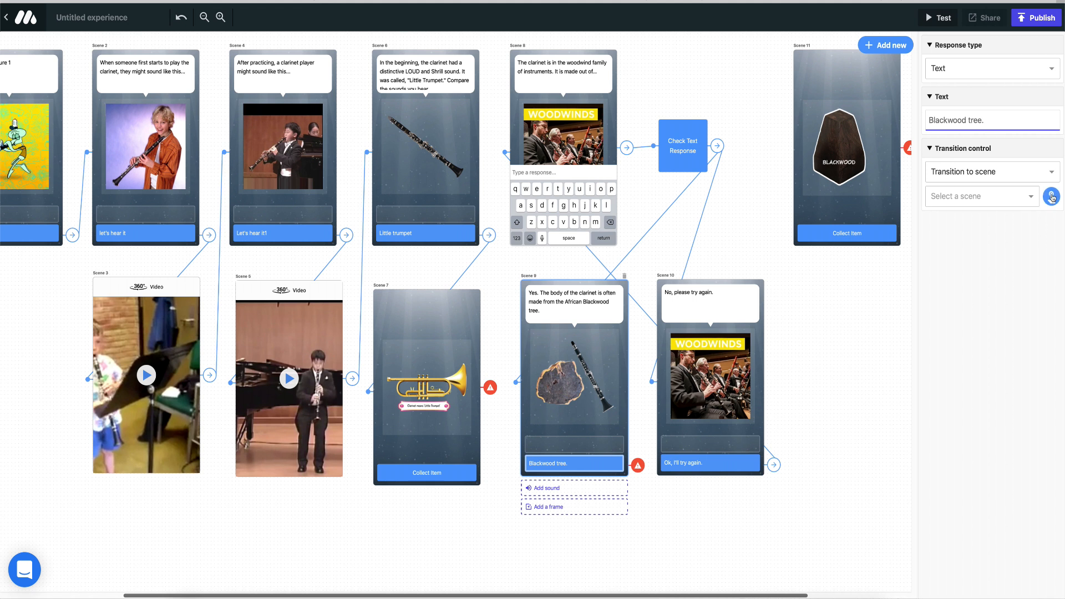
pyautogui.click(851, 83)
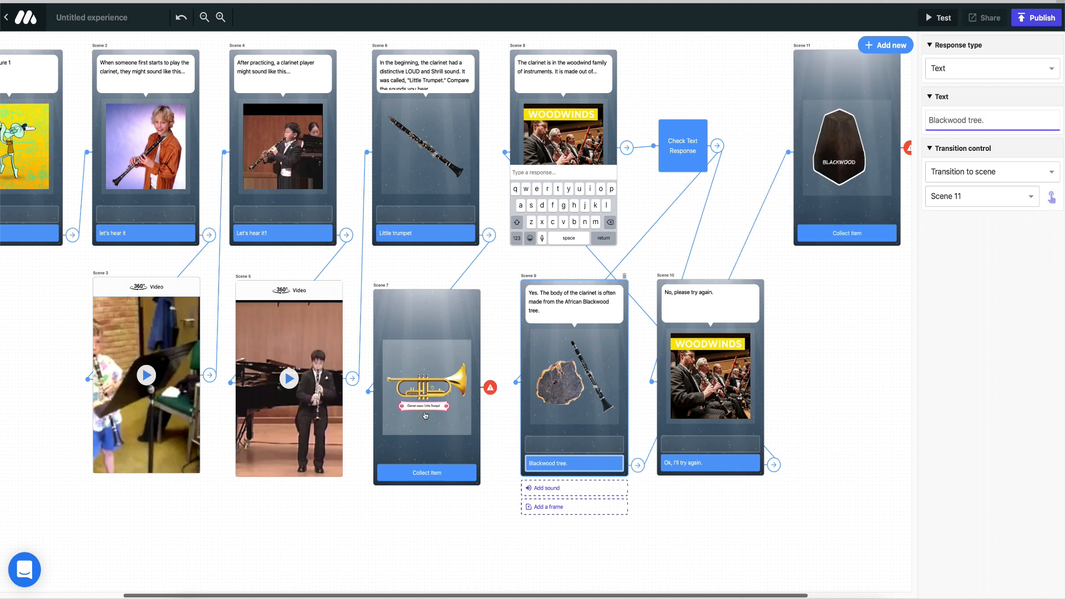
# Link Scene 7's Collect Item response to the Scene 8 text input scene
pyautogui.click(444, 481)
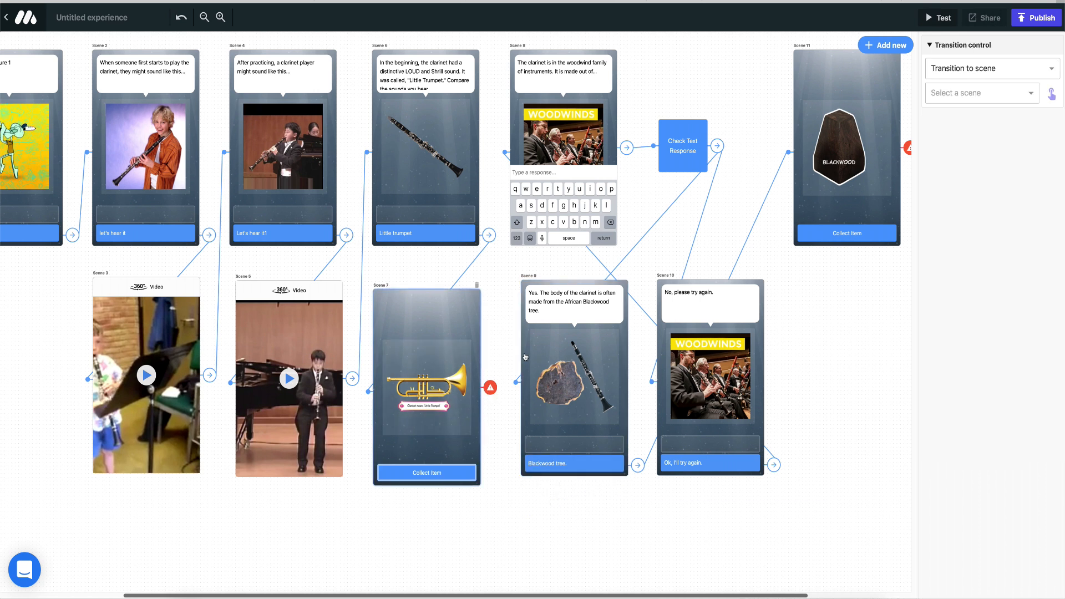
pyautogui.click(1051, 93)
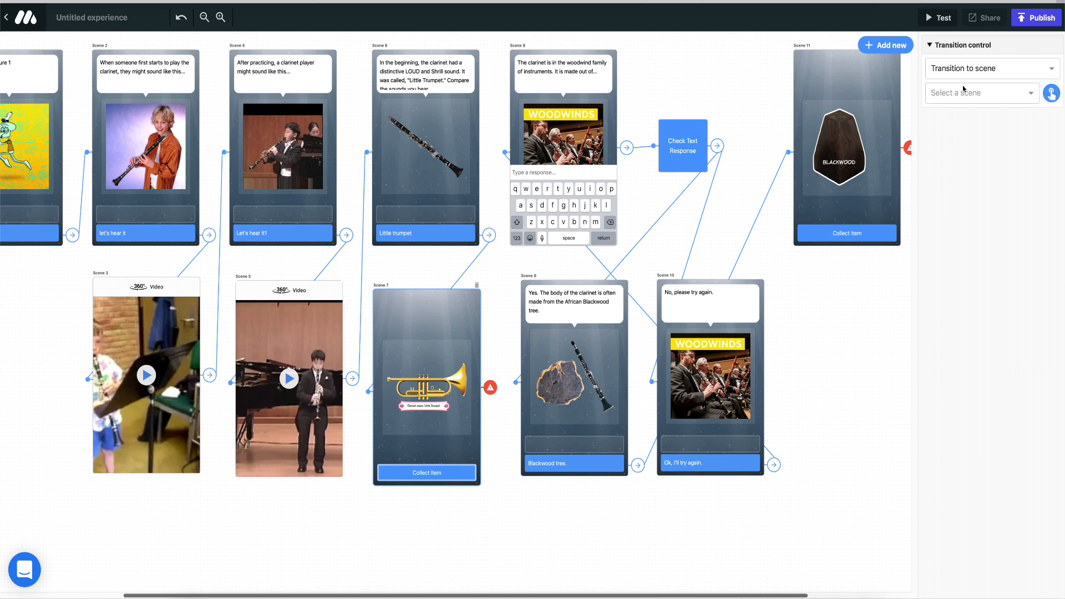
pyautogui.click(545, 86)
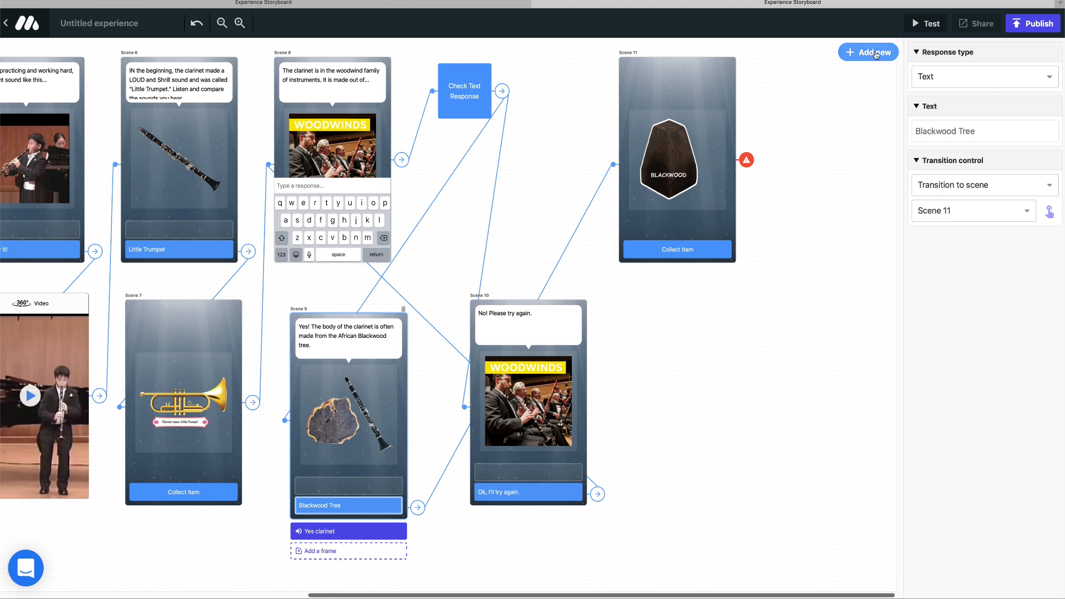
# Add a thumbs-up sun character scene below Scene 11 with the dialogue "Terrific! That's the end of this part. Time for a selfie! Get your smile on!"
pyautogui.click(875, 53)
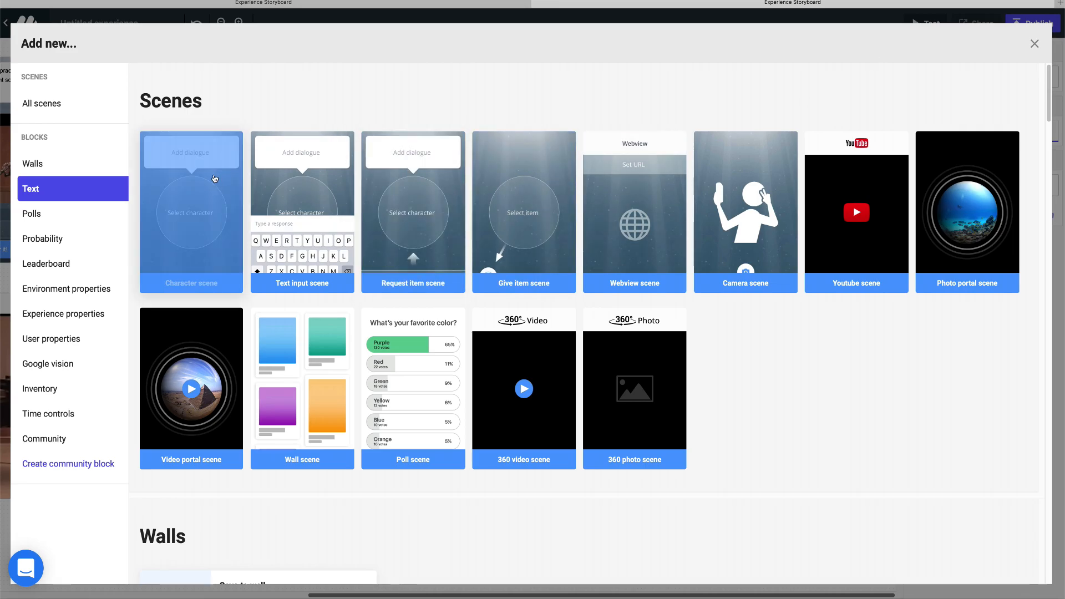
pyautogui.click(215, 178)
pyautogui.moveTo(822, 190); pyautogui.dragTo(723, 423)
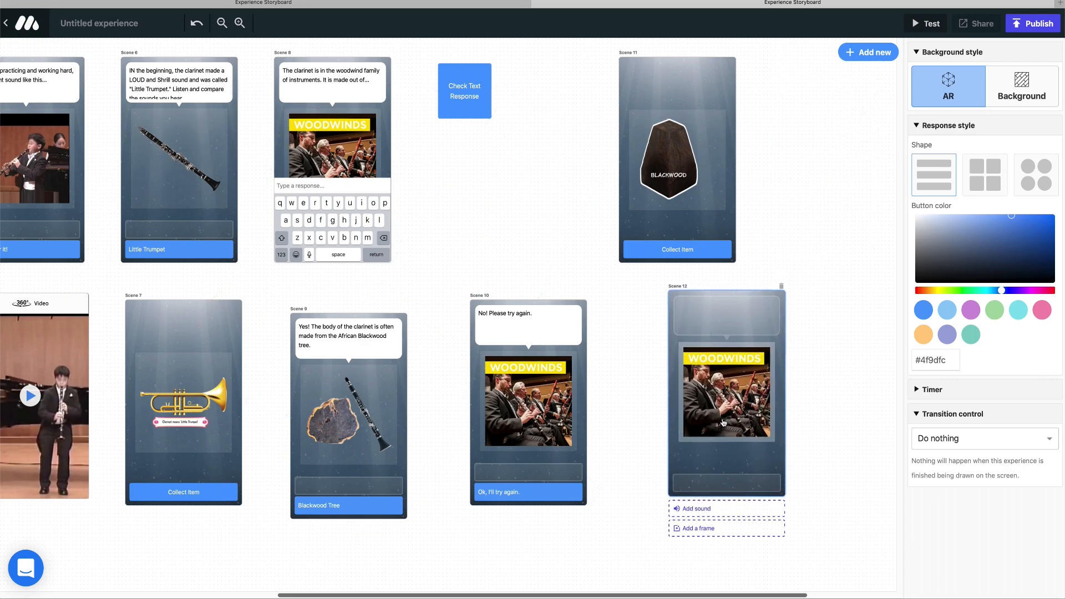
pyautogui.click(708, 309)
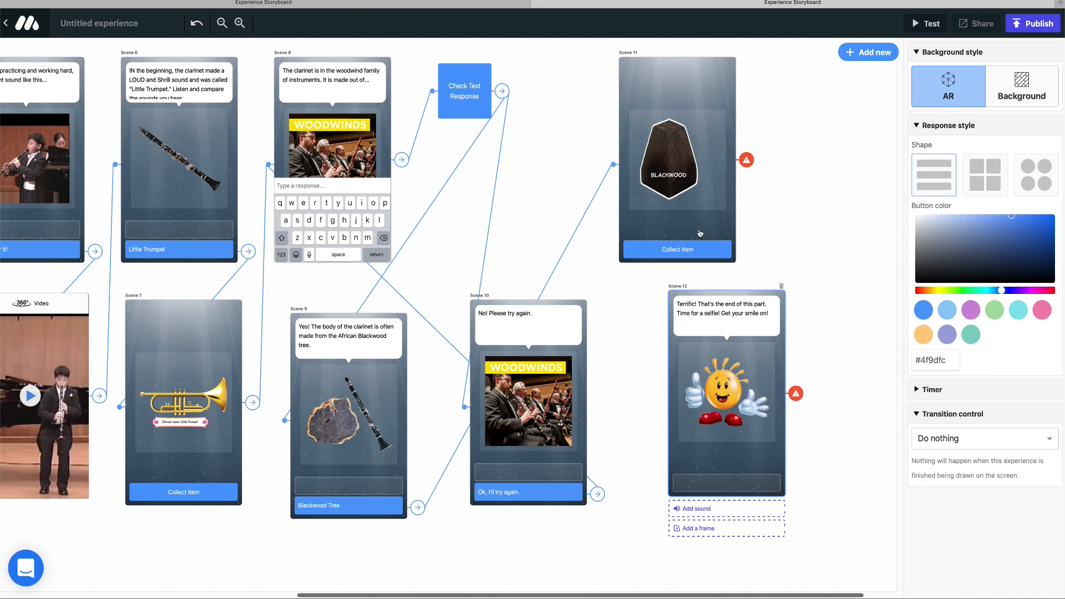
# Link Scene 11's Collect Item response to Scene 12
pyautogui.click(699, 230)
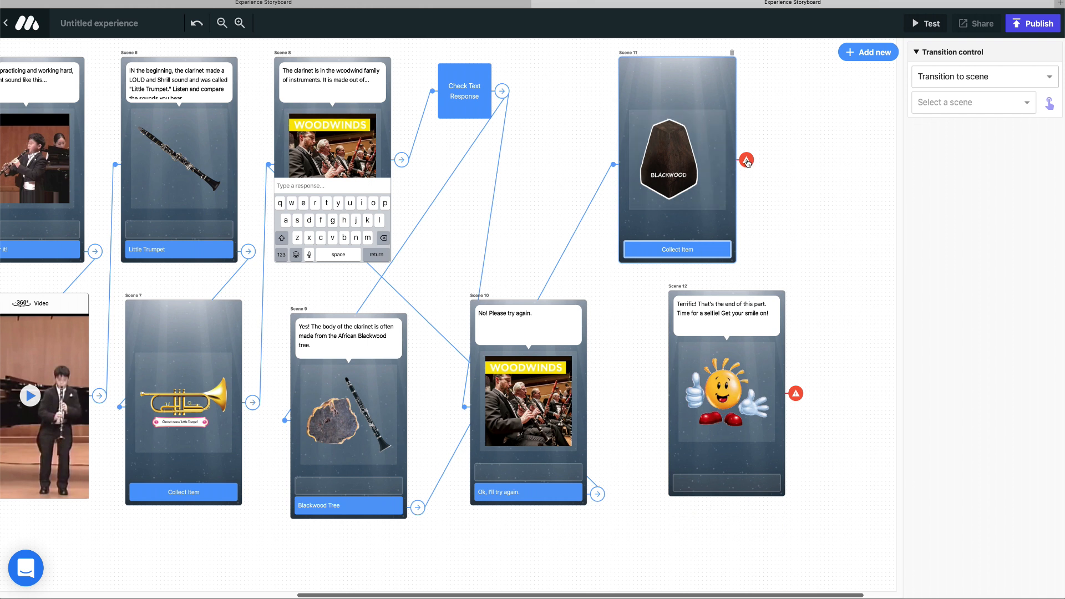
pyautogui.click(1049, 103)
pyautogui.click(750, 324)
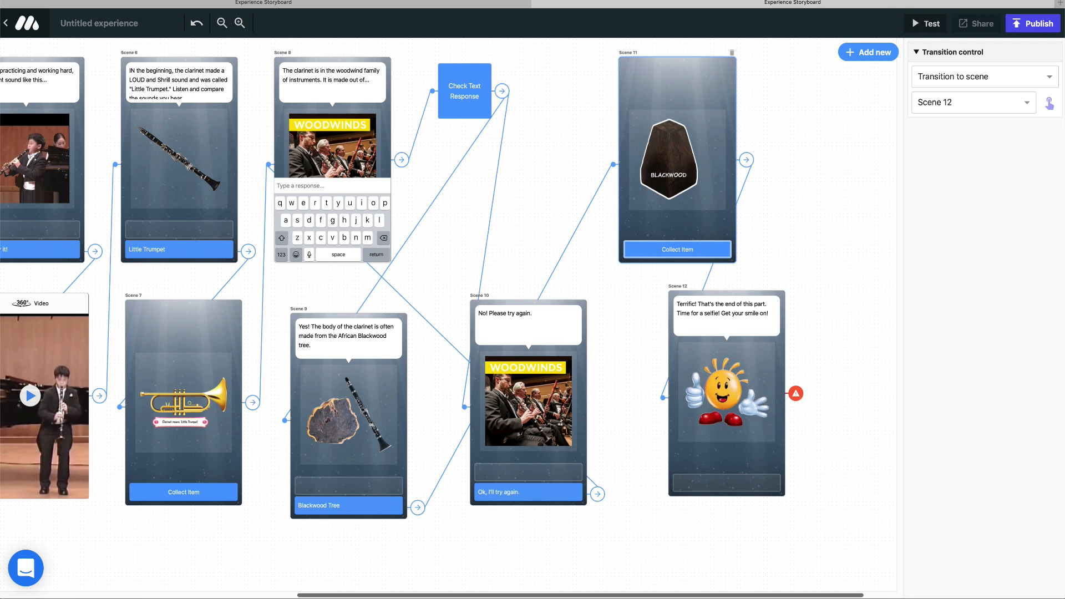
# Add a Camera scene to the storyboard beyond Scene 11
pyautogui.moveTo(752, 596); pyautogui.dragTo(862, 595)
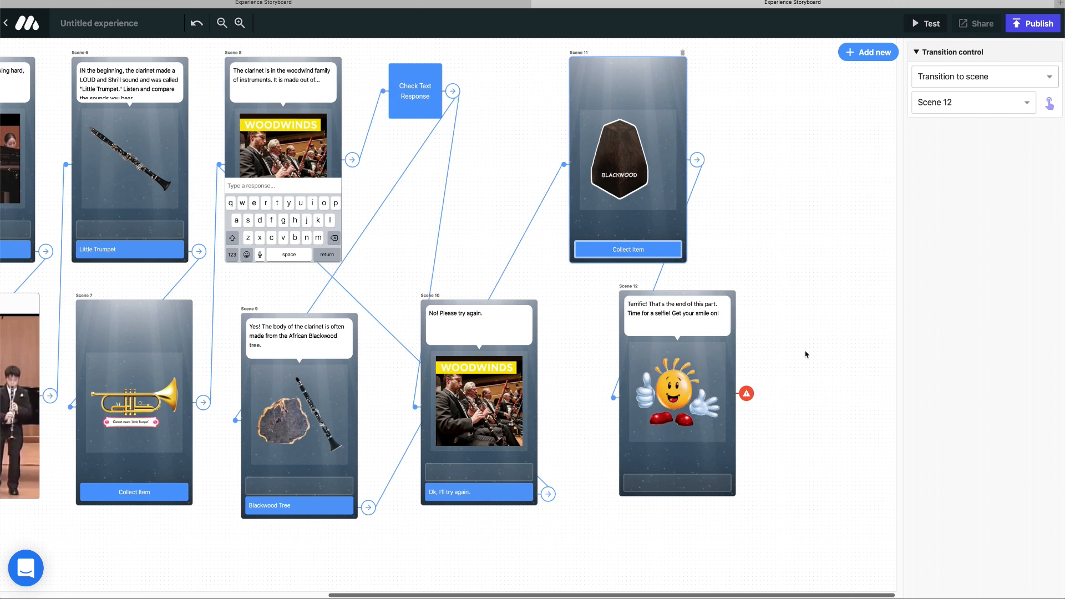
pyautogui.click(870, 52)
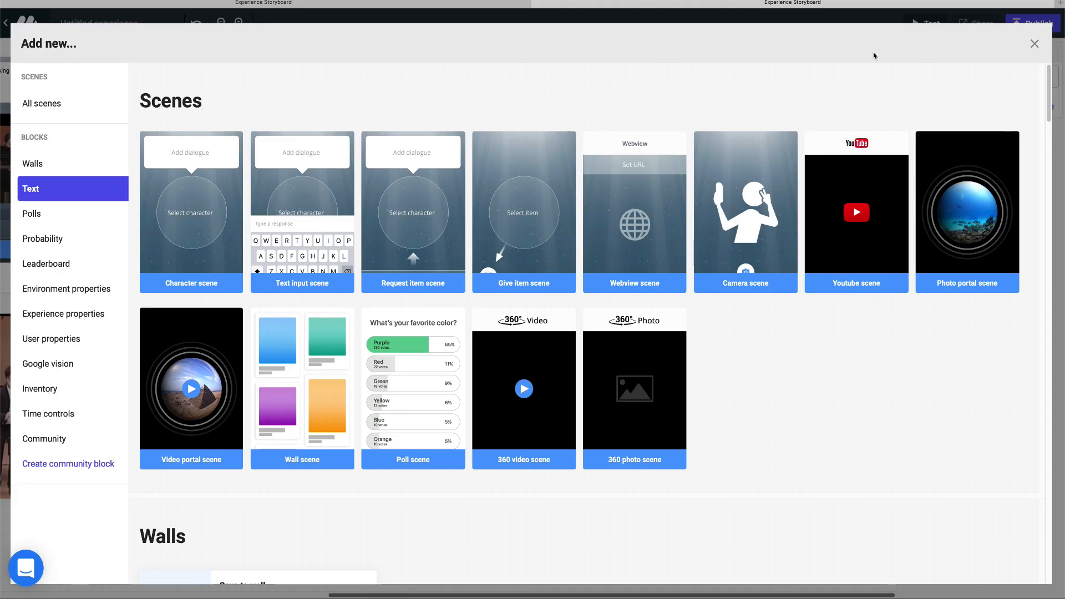
pyautogui.click(750, 199)
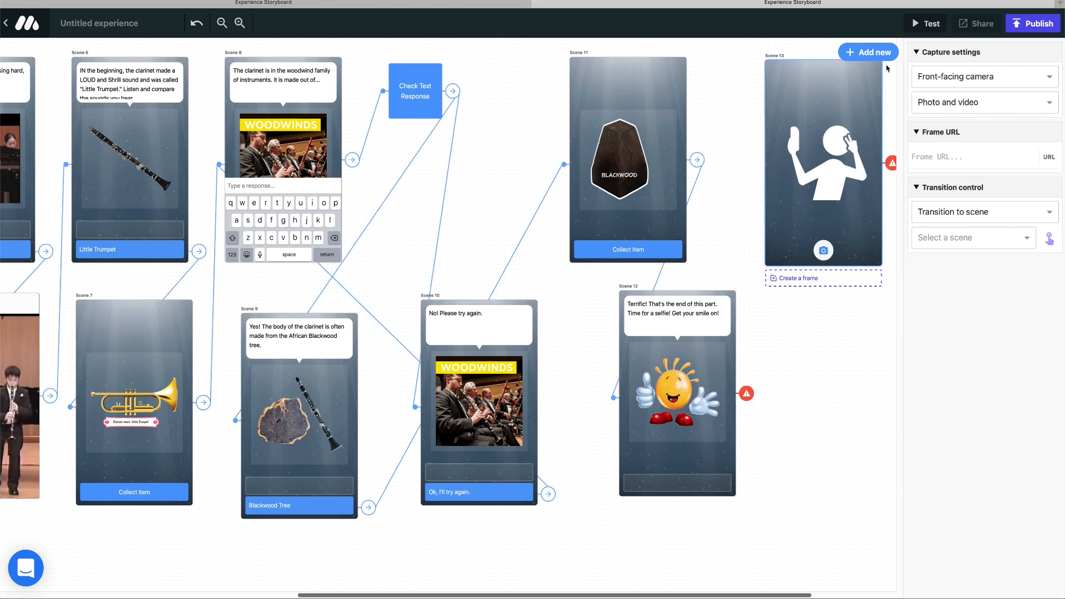
# Add a Save to wall block beside the camera scene
pyautogui.click(873, 53)
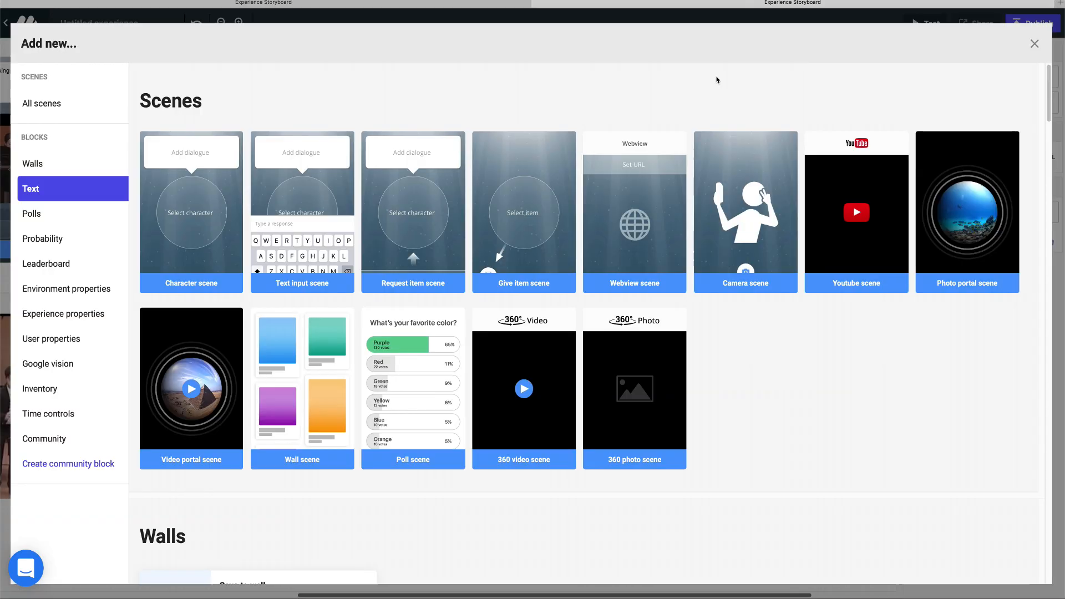
pyautogui.click(66, 166)
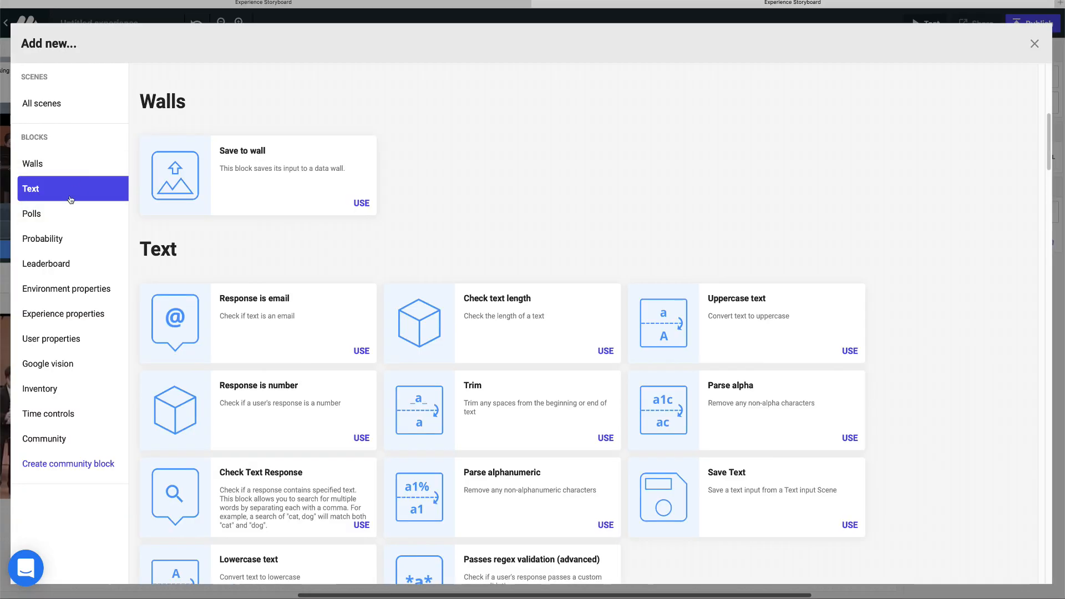
pyautogui.click(271, 199)
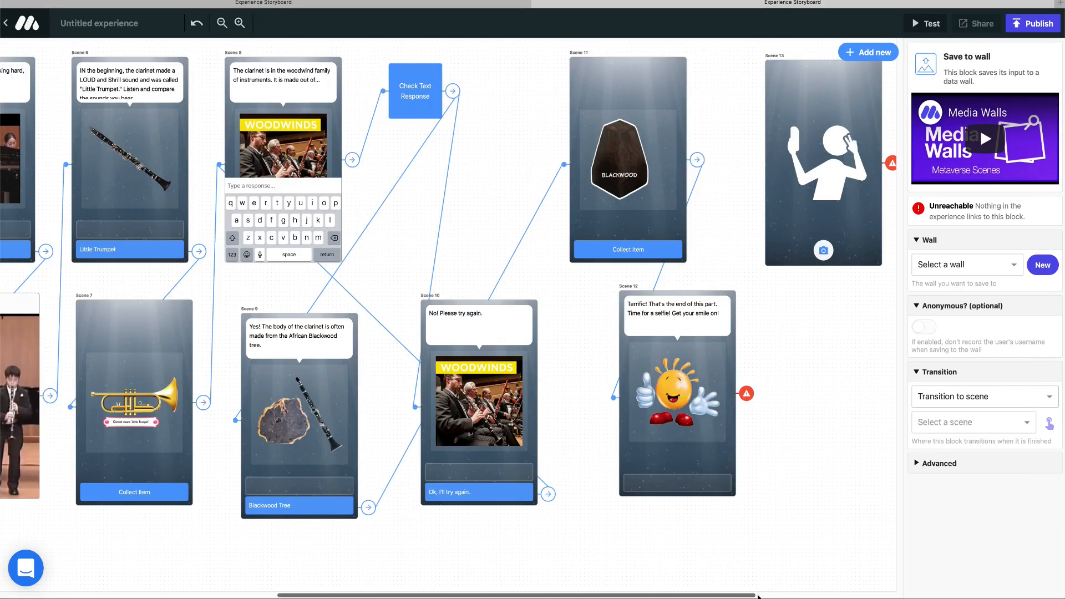
pyautogui.moveTo(757, 596); pyautogui.dragTo(907, 595)
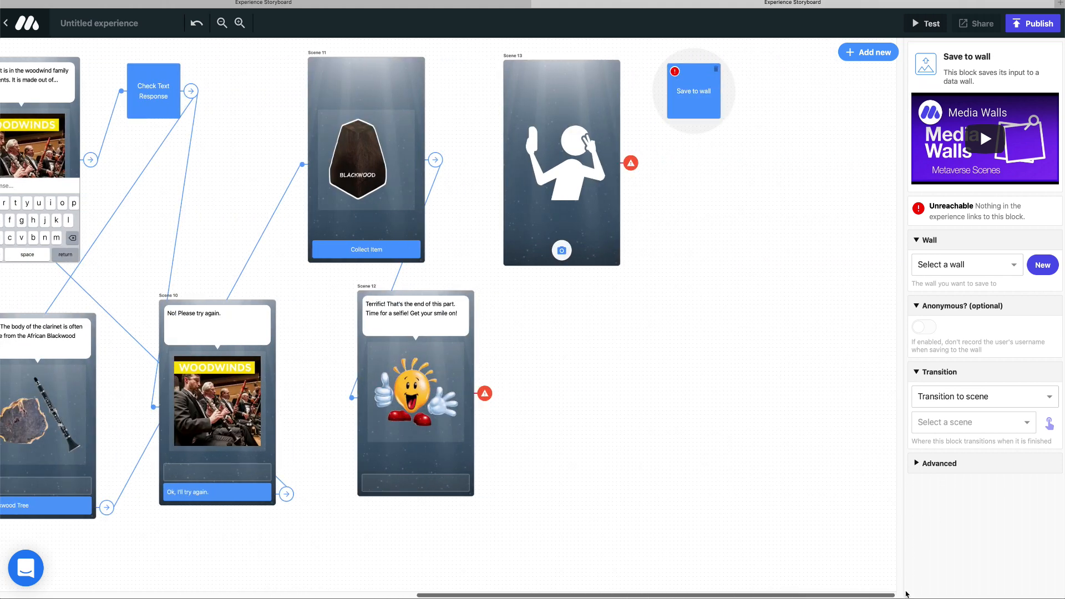
# Add a Wall scene and place it below the Save to wall block
pyautogui.click(872, 54)
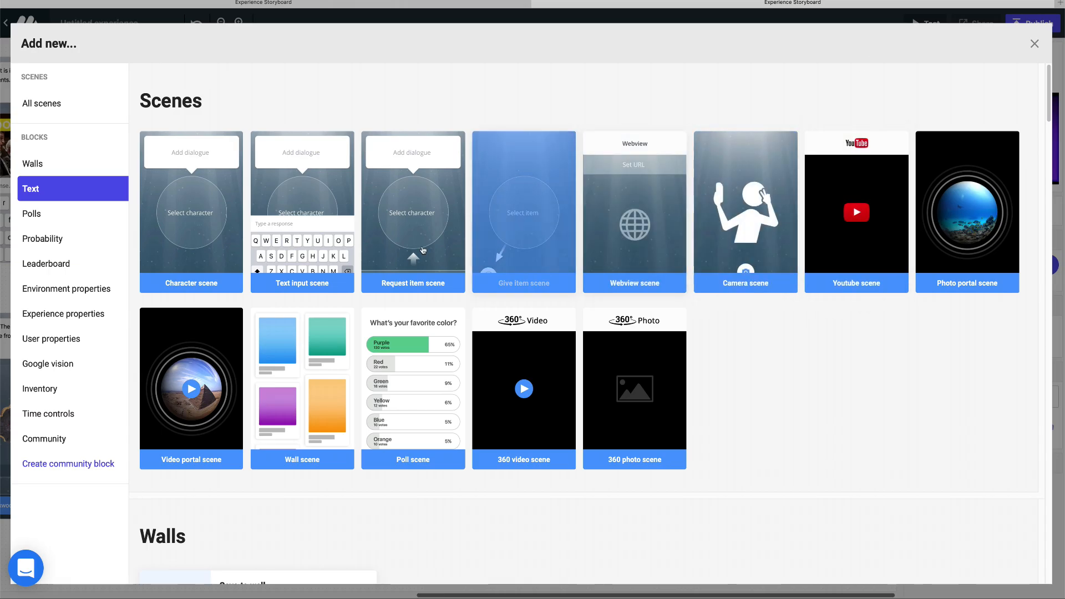
pyautogui.click(302, 390)
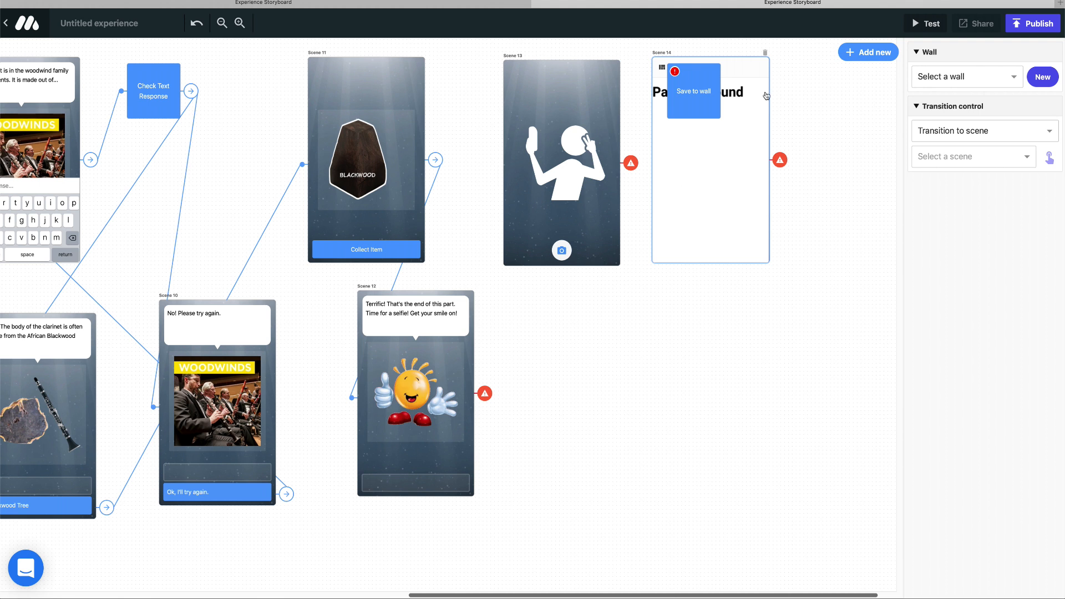
pyautogui.moveTo(744, 92); pyautogui.dragTo(702, 344)
# Give Scene 12 a text response reading 'Say, "Cheese!"' and the Metaverse community sound "applause"
pyautogui.click(417, 483)
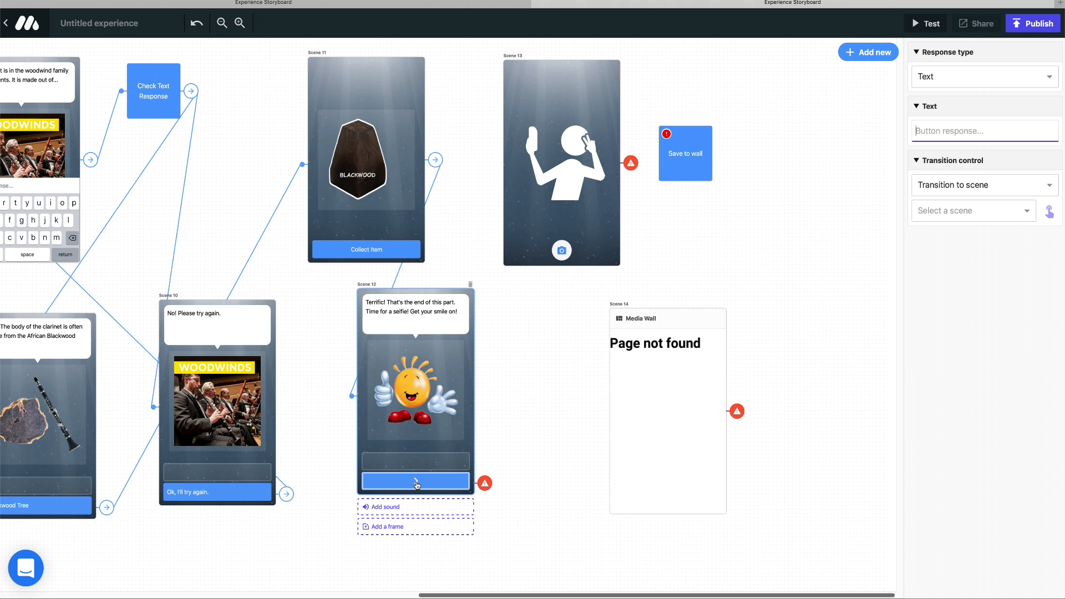
pyautogui.write('Say, "Cheese!"')
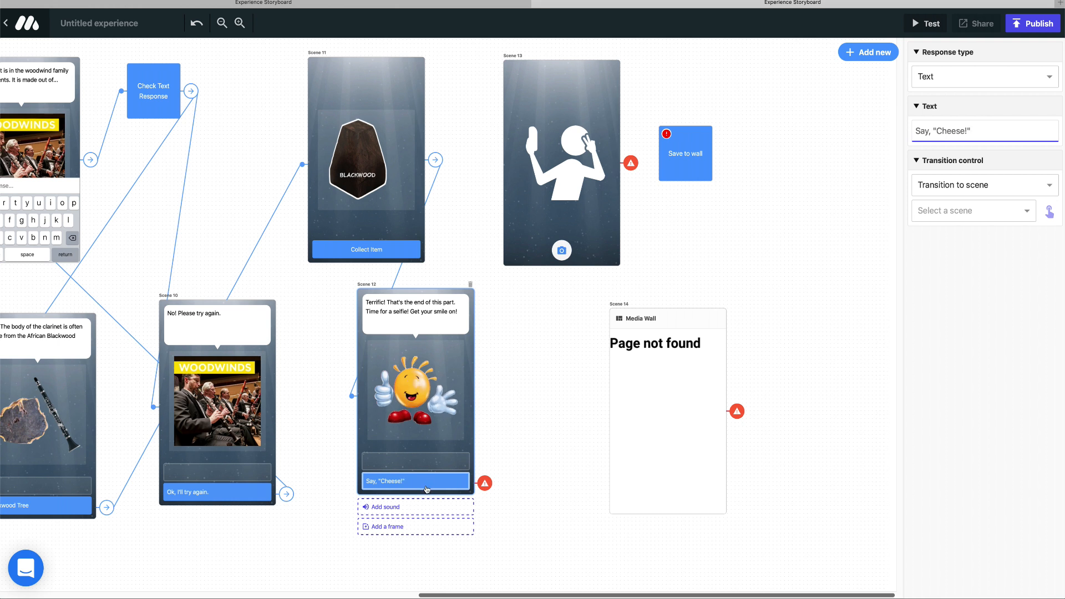
pyautogui.click(423, 507)
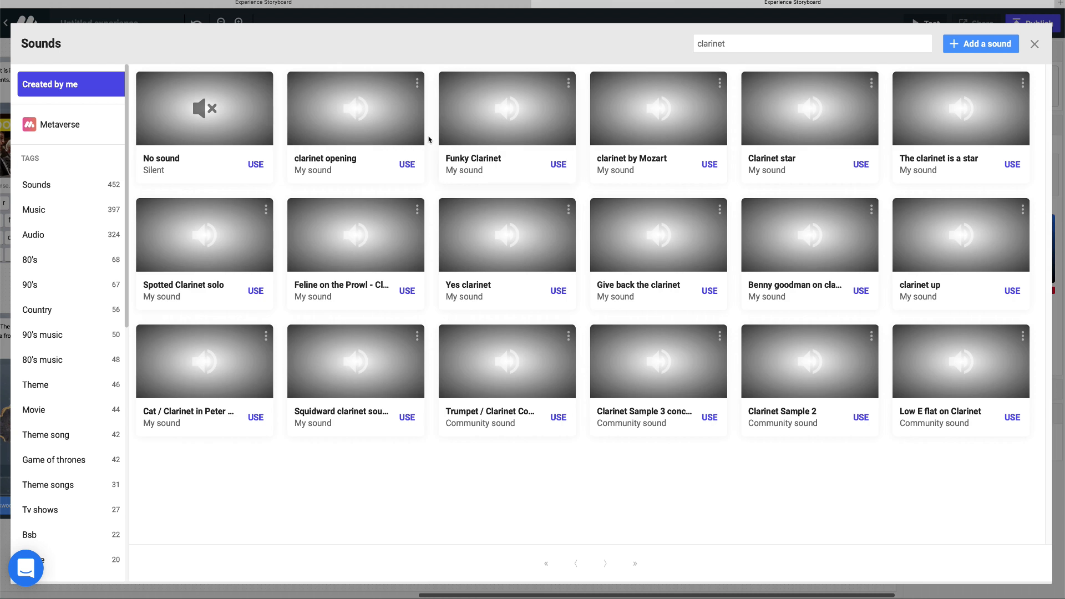
pyautogui.click(57, 120)
pyautogui.moveTo(728, 43); pyautogui.dragTo(650, 35)
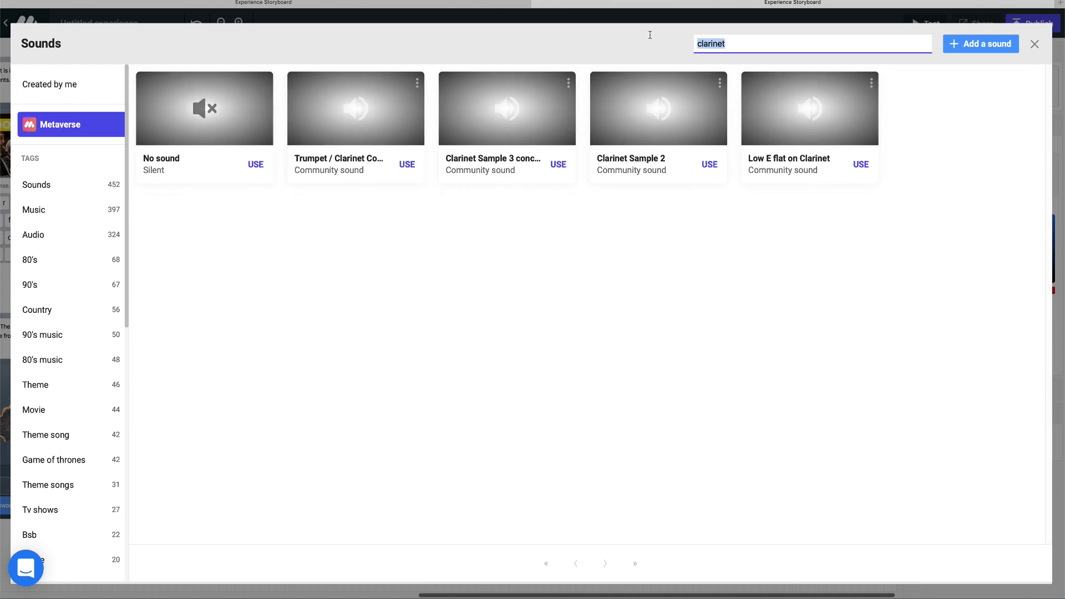
pyautogui.write('applause')
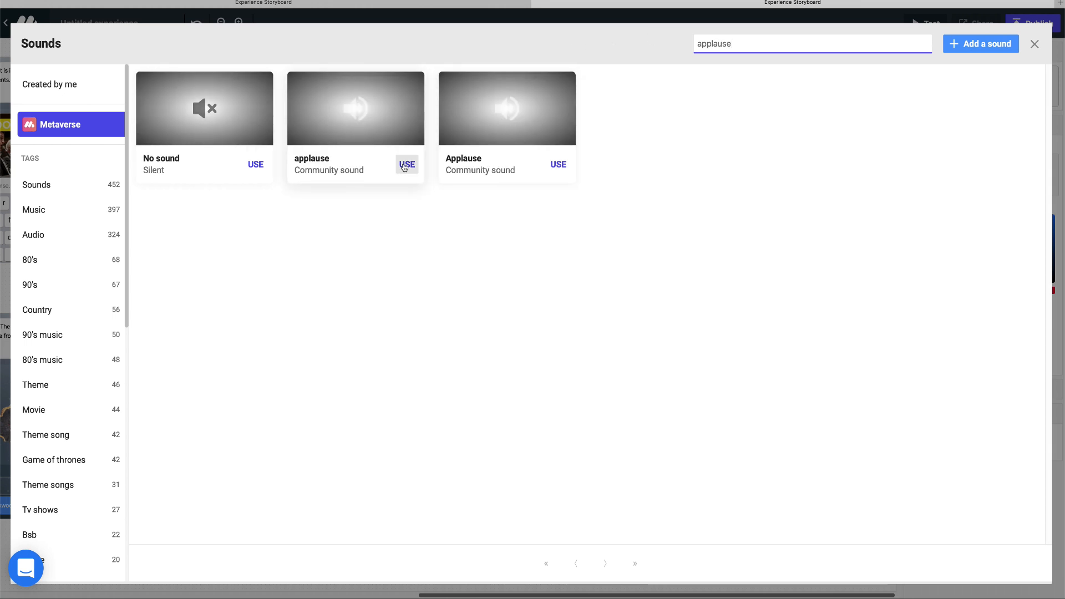
pyautogui.click(407, 164)
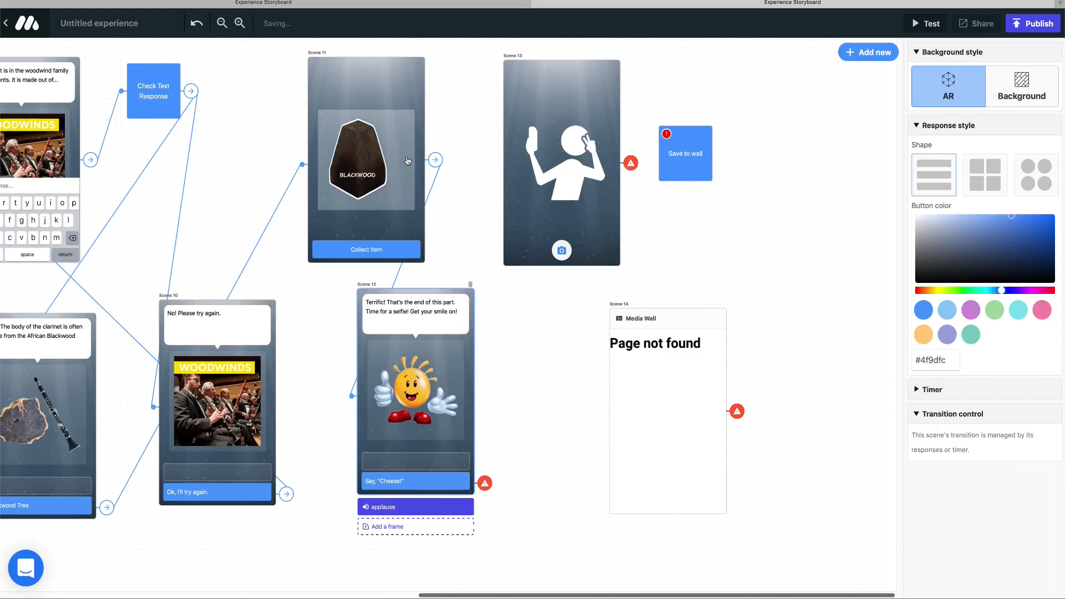
# Link Scene 12's 'Say, "Cheese!"' response to the Scene 13 camera scene
pyautogui.click(485, 483)
pyautogui.click(1049, 210)
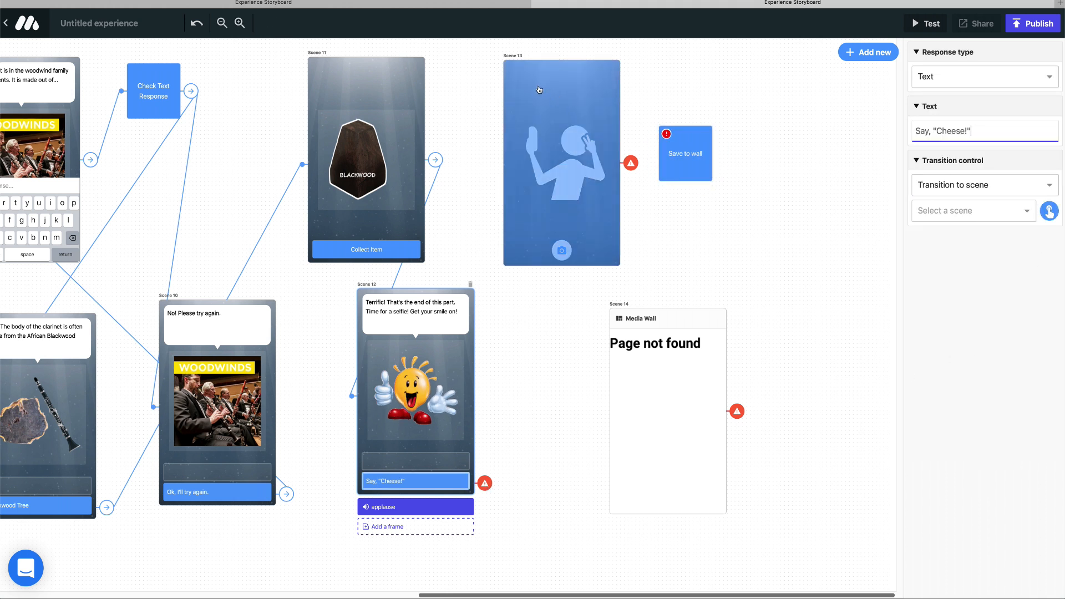
pyautogui.click(544, 92)
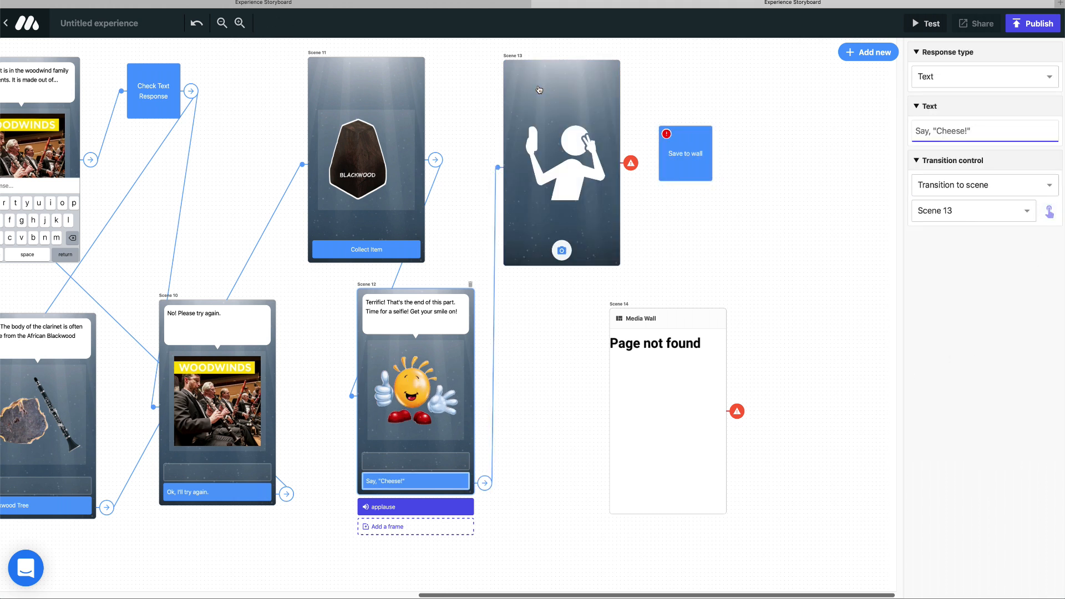
# Create a new wall named "Clarinet intro wall" for the Save to wall block
pyautogui.click(687, 156)
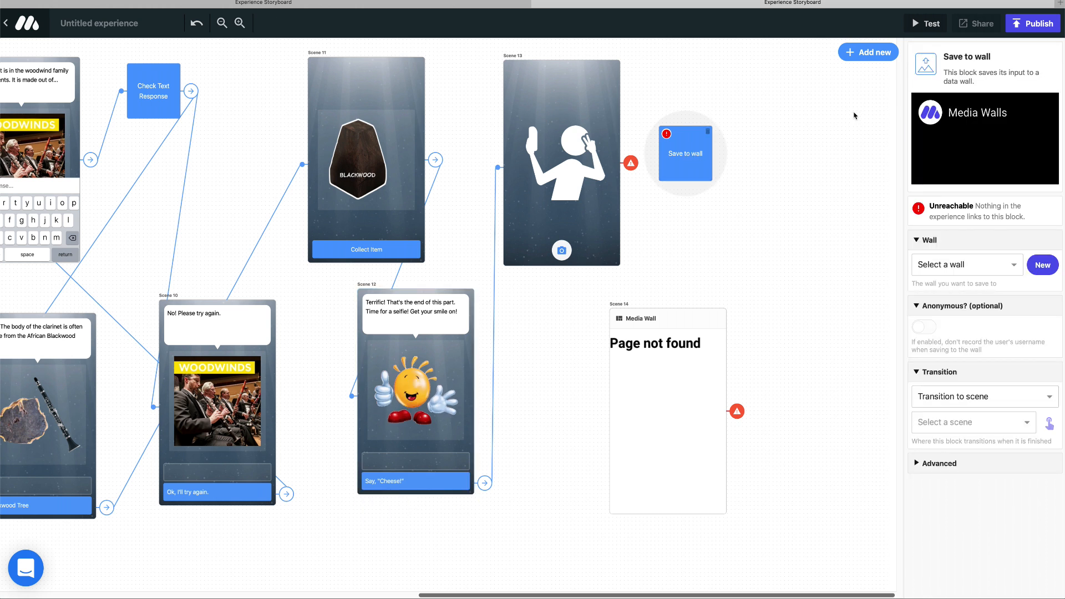
pyautogui.click(1042, 266)
pyautogui.click(326, 107)
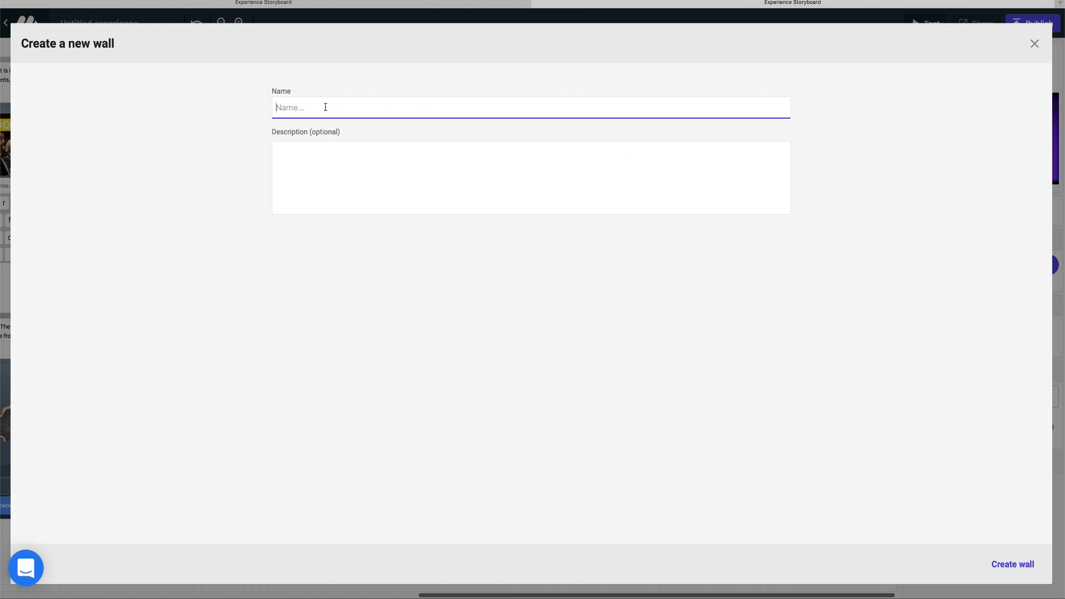
pyautogui.write('Clarinet intro wall')
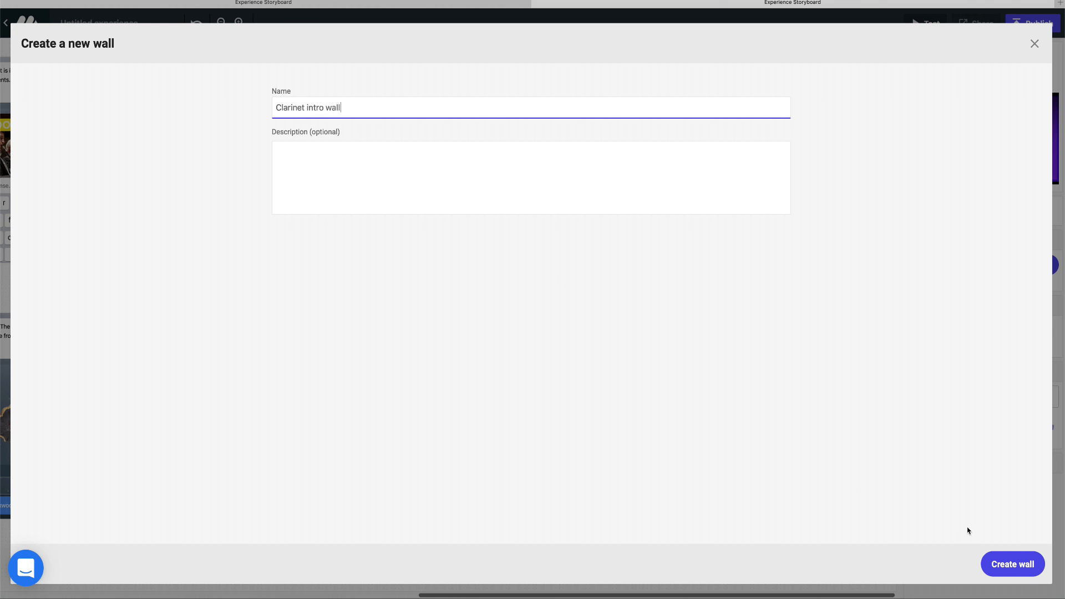
pyautogui.click(996, 562)
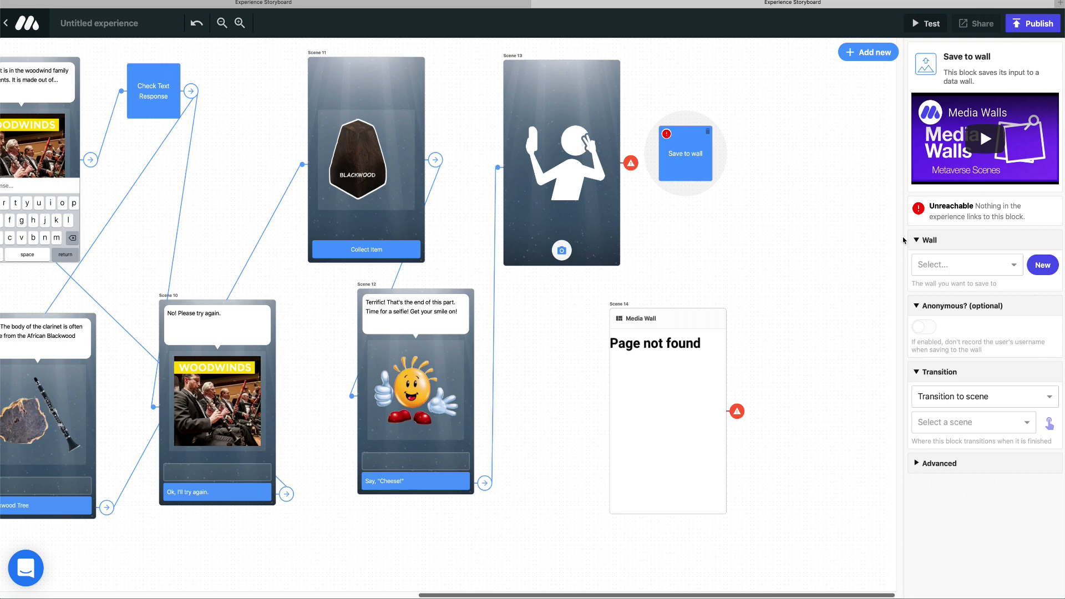
# Link Scene 13's "Take picture" response to the Save to wall block and give the scene the frame with spiky black hair and glasses
pyautogui.click(631, 163)
pyautogui.click(1049, 211)
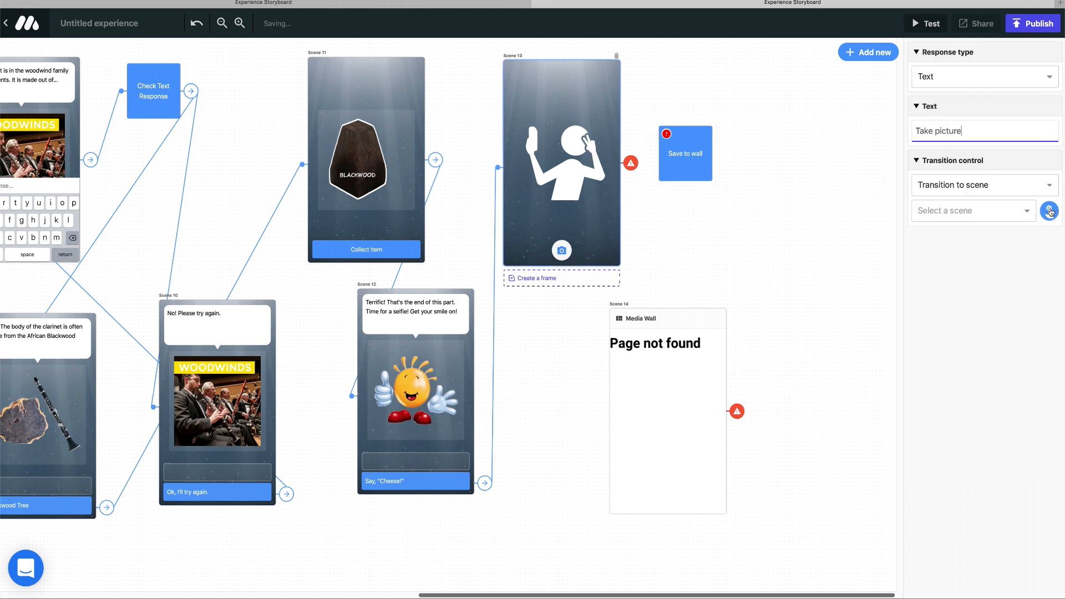
pyautogui.click(681, 145)
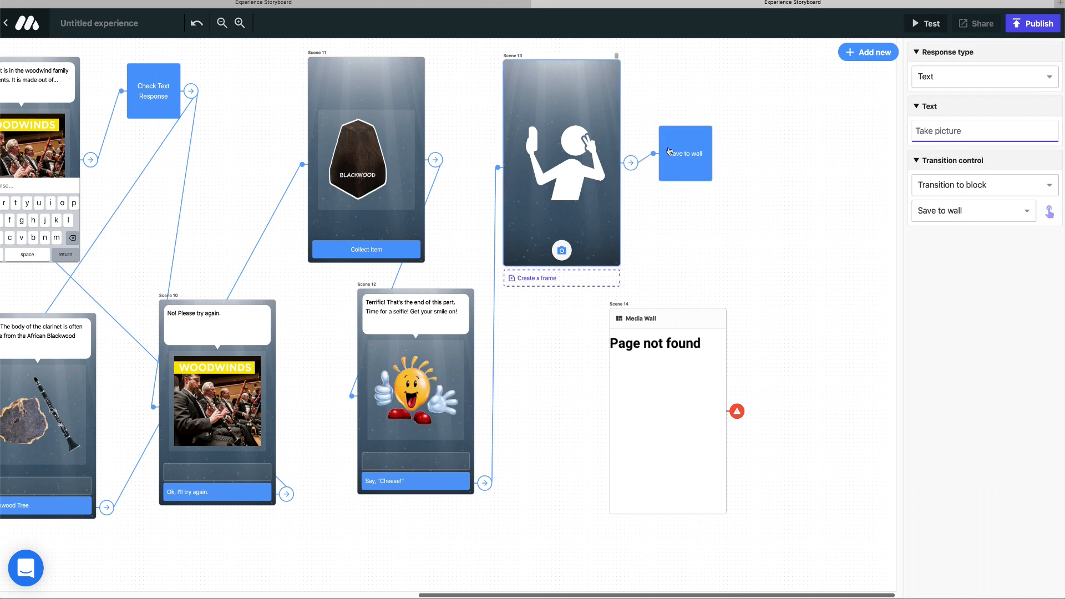
pyautogui.click(560, 278)
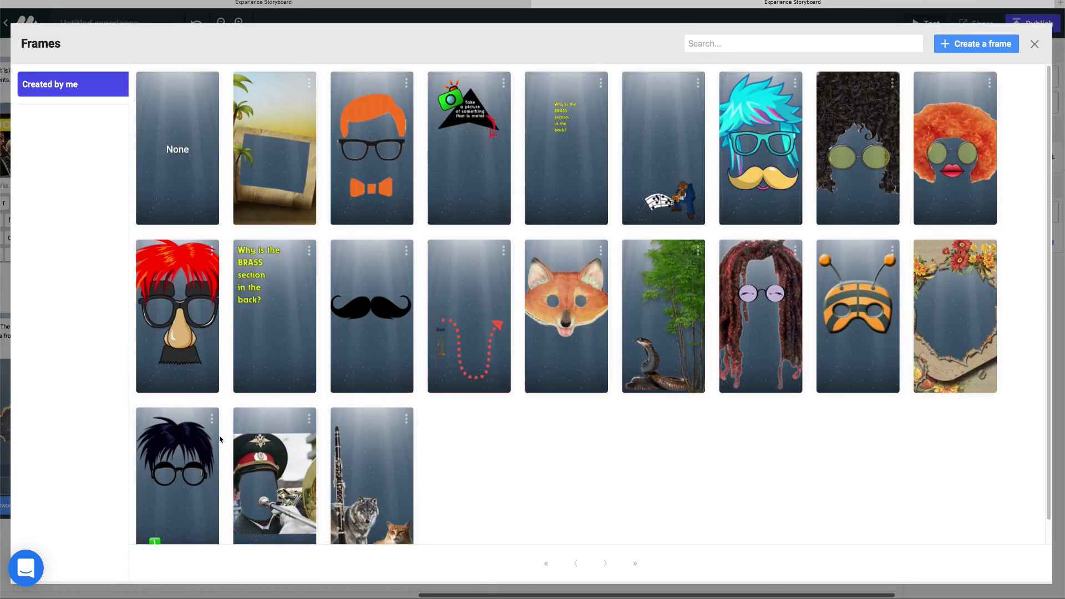
pyautogui.click(188, 443)
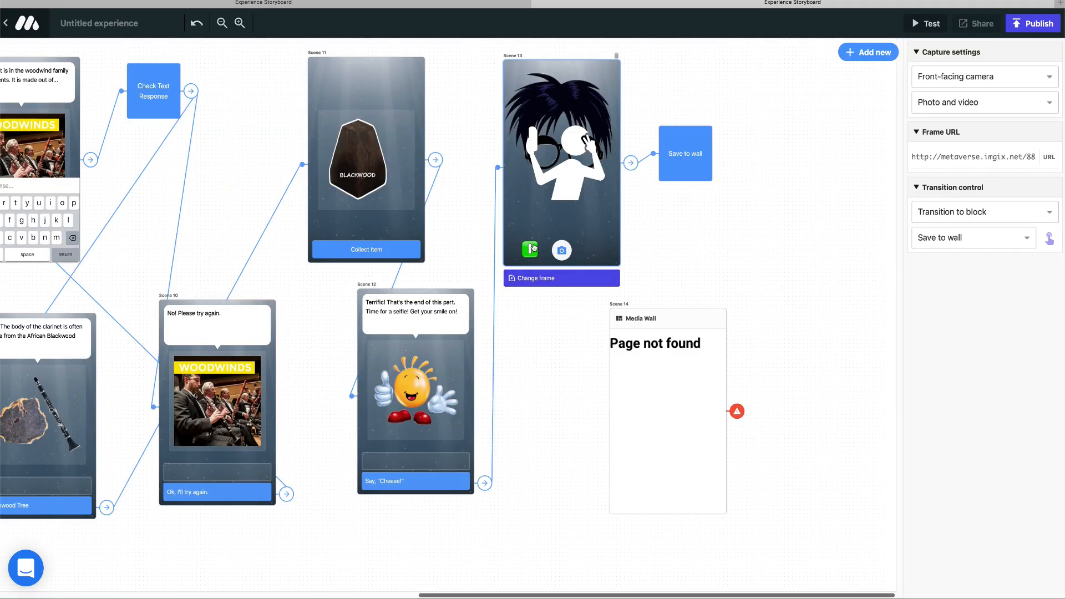
# Assign the "Clarinet intro wall" to both the Save to wall block and the Scene 14 media wall
pyautogui.click(694, 151)
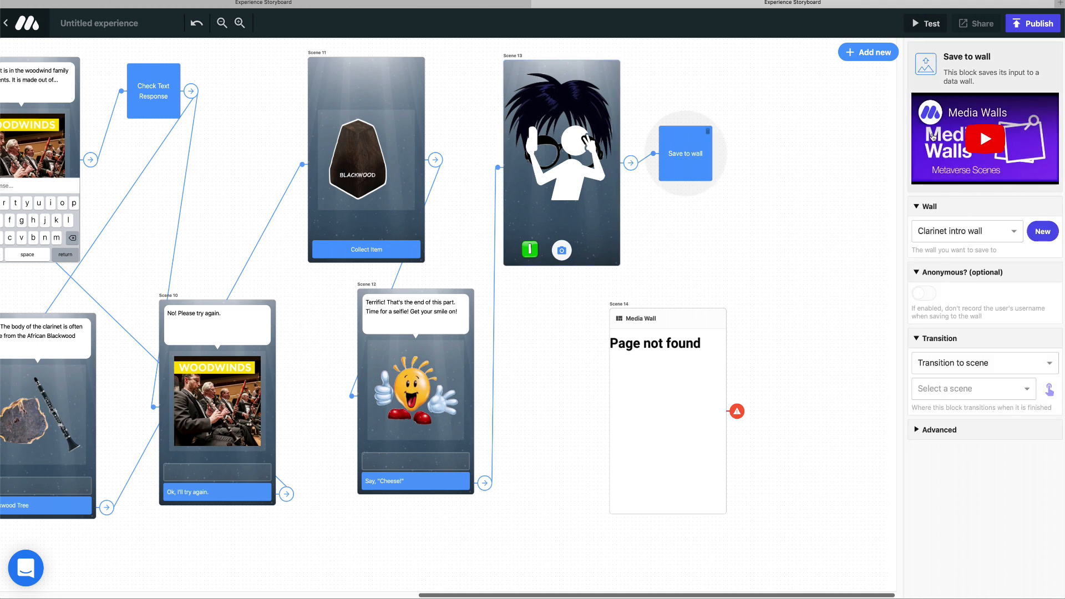
pyautogui.click(1012, 233)
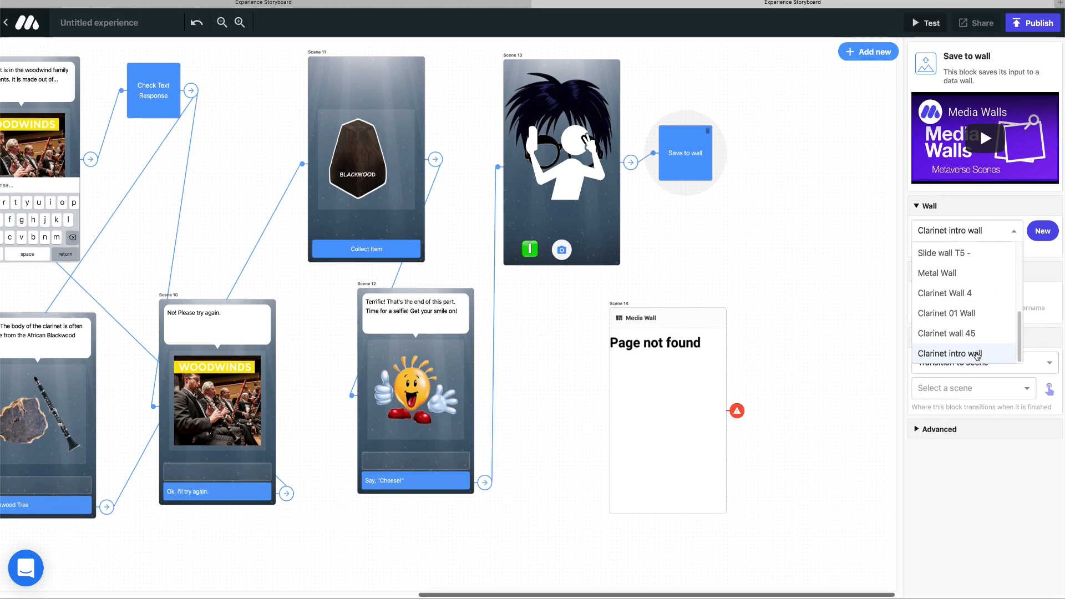
pyautogui.click(978, 356)
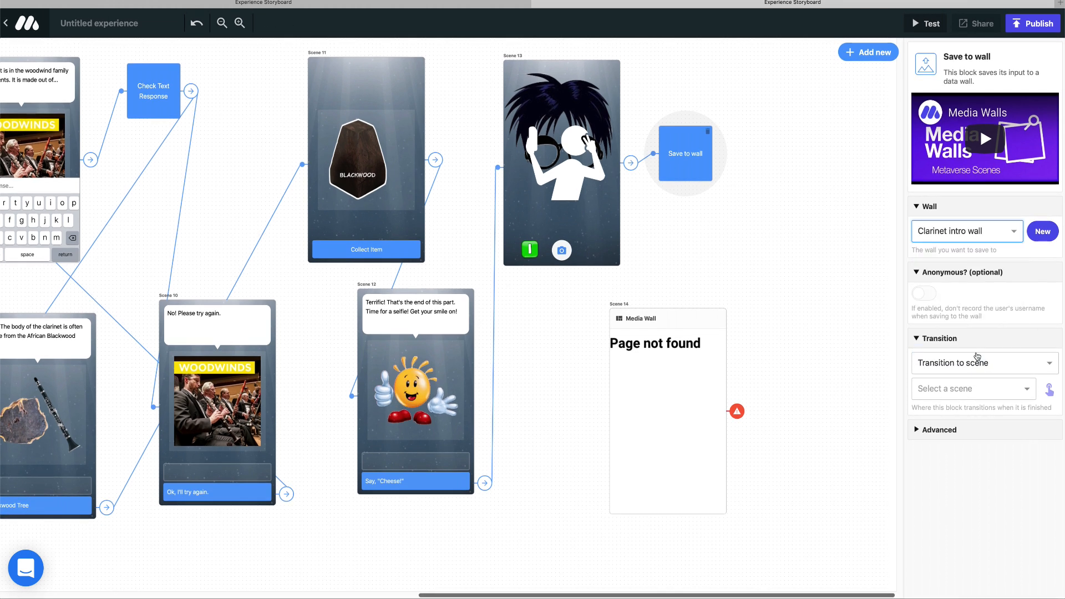
pyautogui.click(676, 362)
pyautogui.click(951, 79)
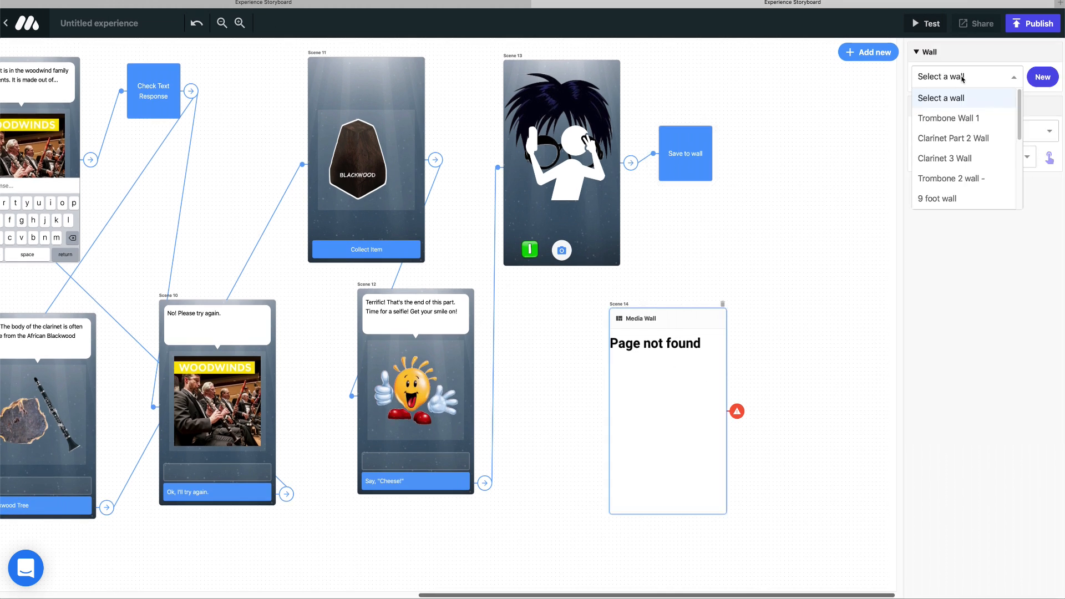
pyautogui.scroll(-5, 975, 176)
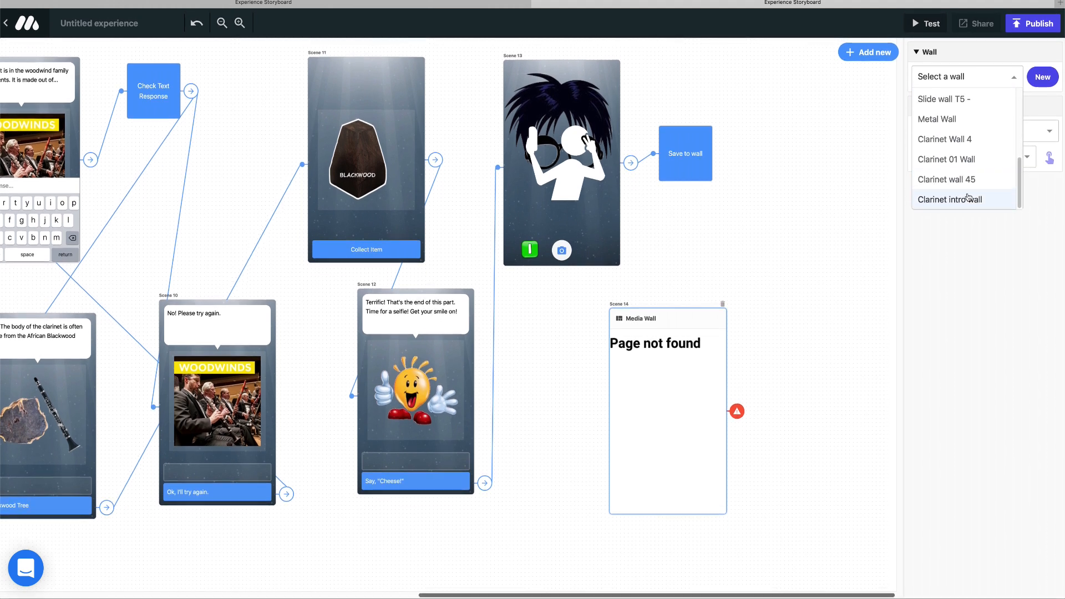
pyautogui.click(968, 198)
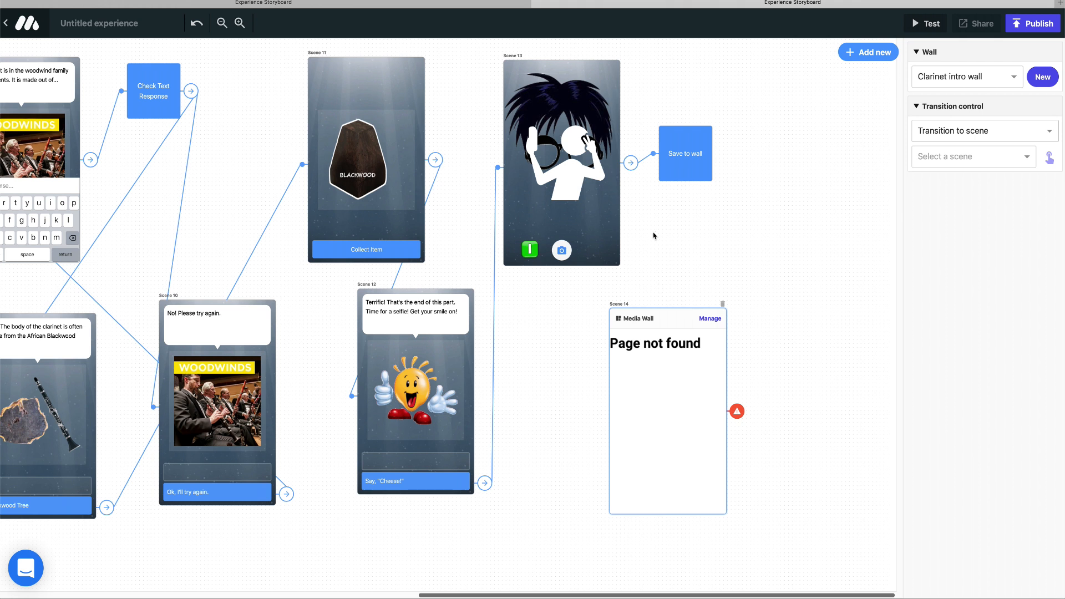
# Link the Save to wall block's scene transition to the Scene 14 media wall
pyautogui.click(679, 164)
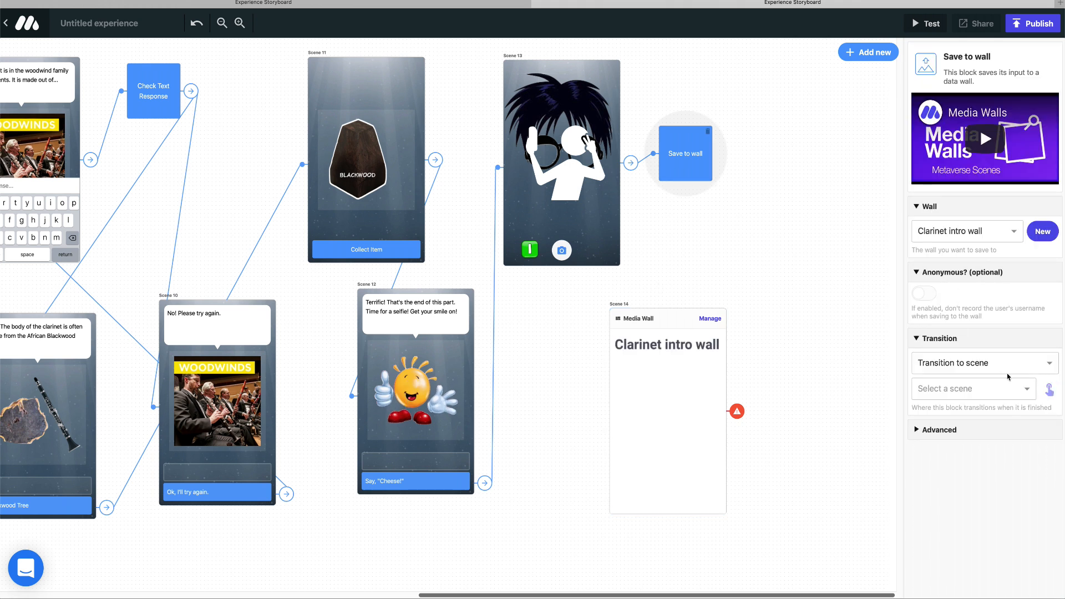
pyautogui.click(1049, 391)
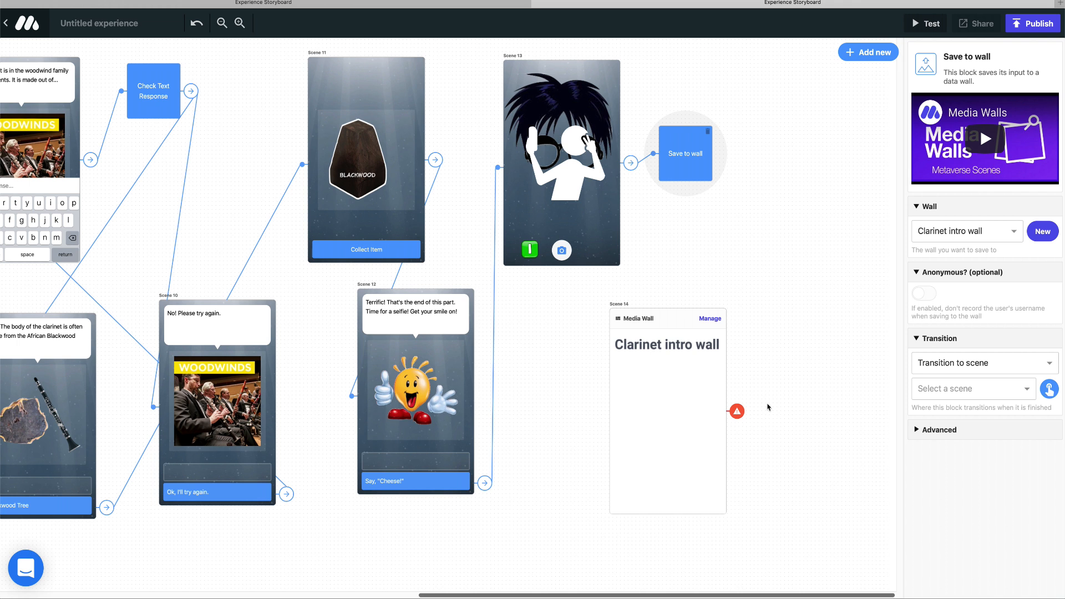
pyautogui.click(675, 386)
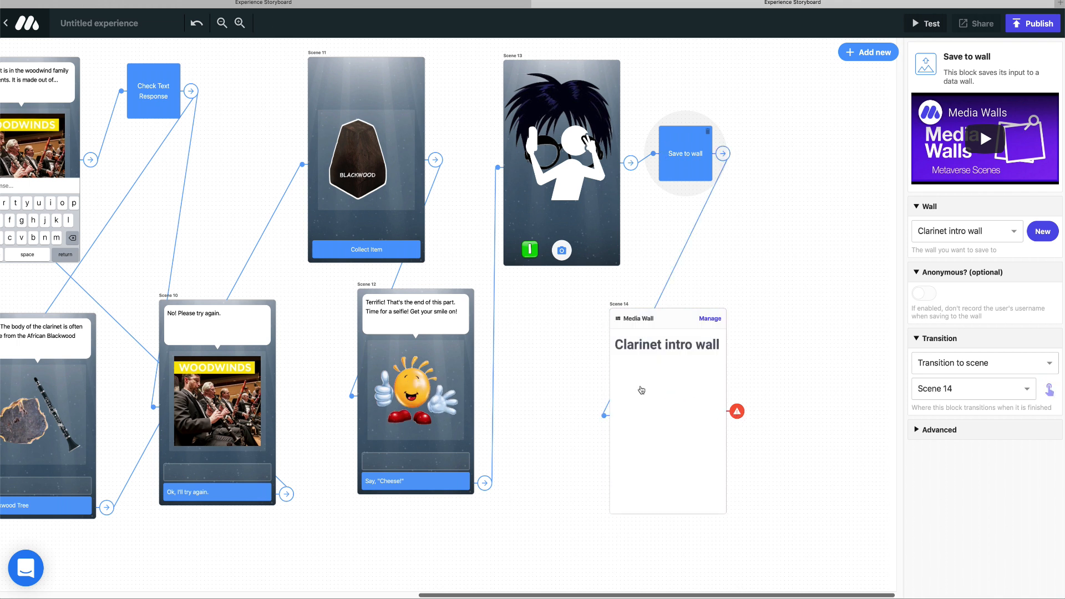
# Set the Scene 14 media wall's transition to End experience
pyautogui.click(704, 399)
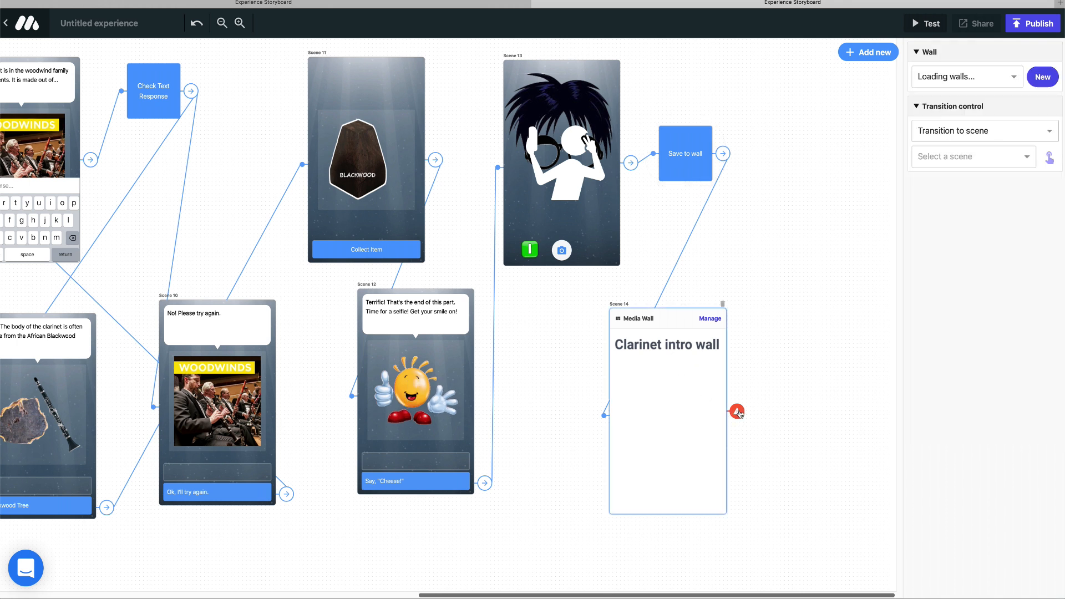
pyautogui.click(946, 131)
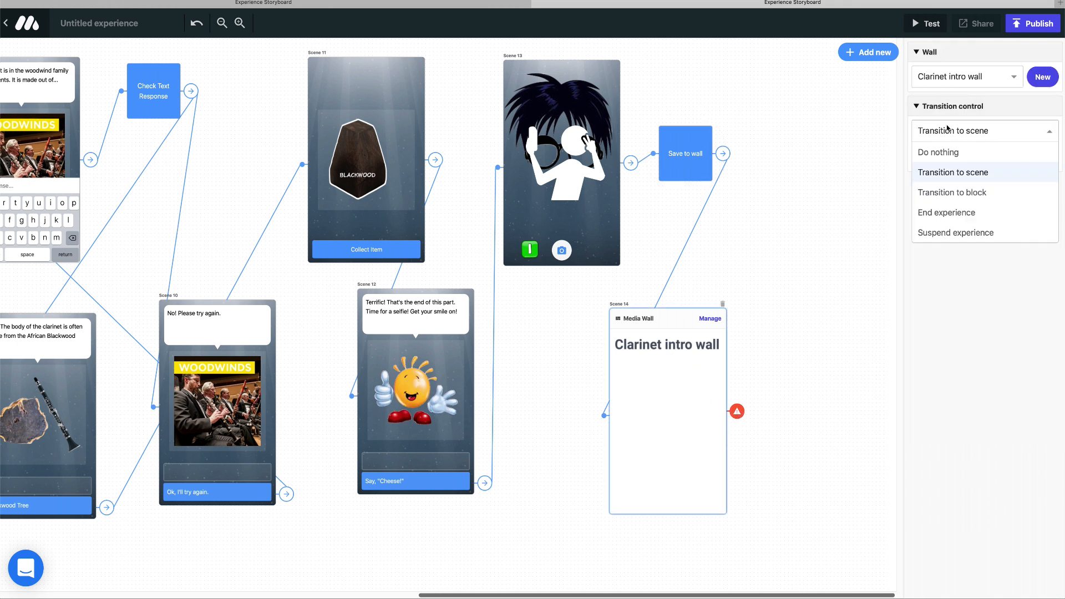
pyautogui.click(937, 210)
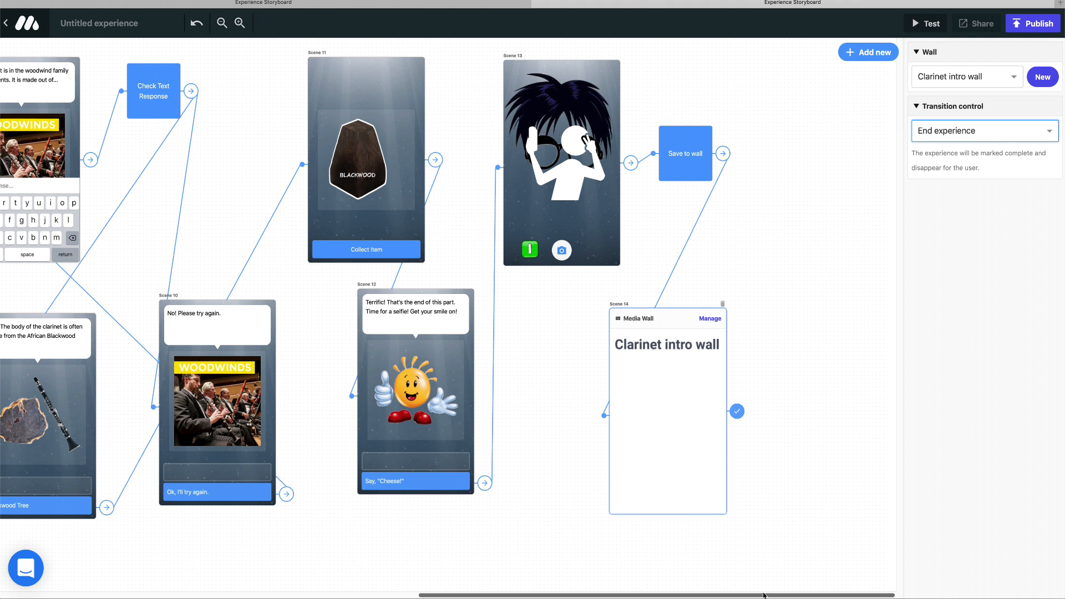
# Check the responses in the opening scenes and move Scenes 3, 5 and 7 slightly lower, farther beneath Scenes 2, 4 and 6
pyautogui.hscroll(-10, 564, 525)
pyautogui.hscroll(-2, 356, 584)
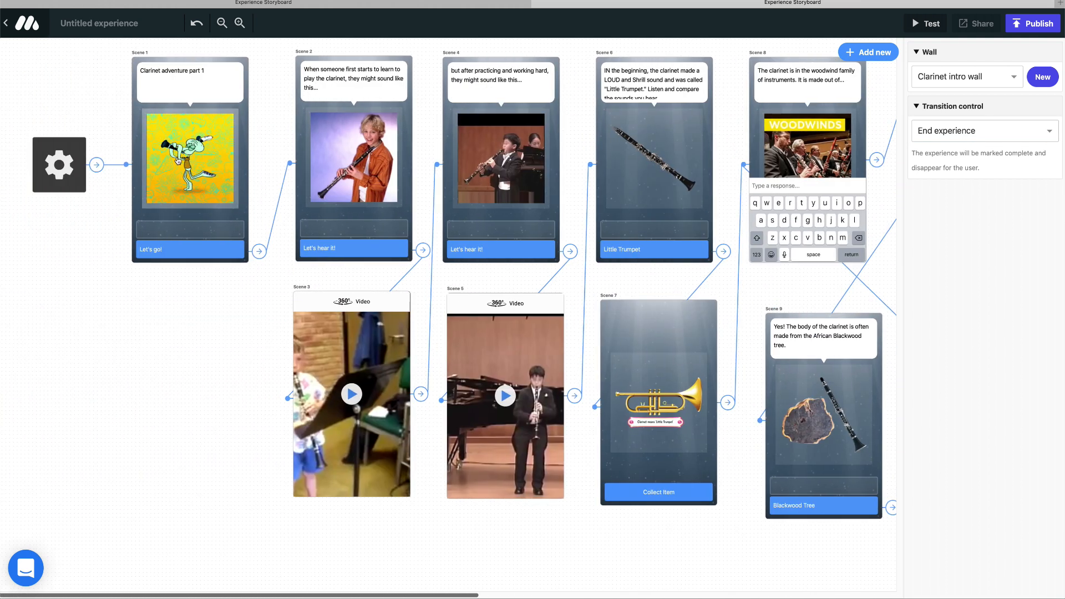
pyautogui.click(186, 250)
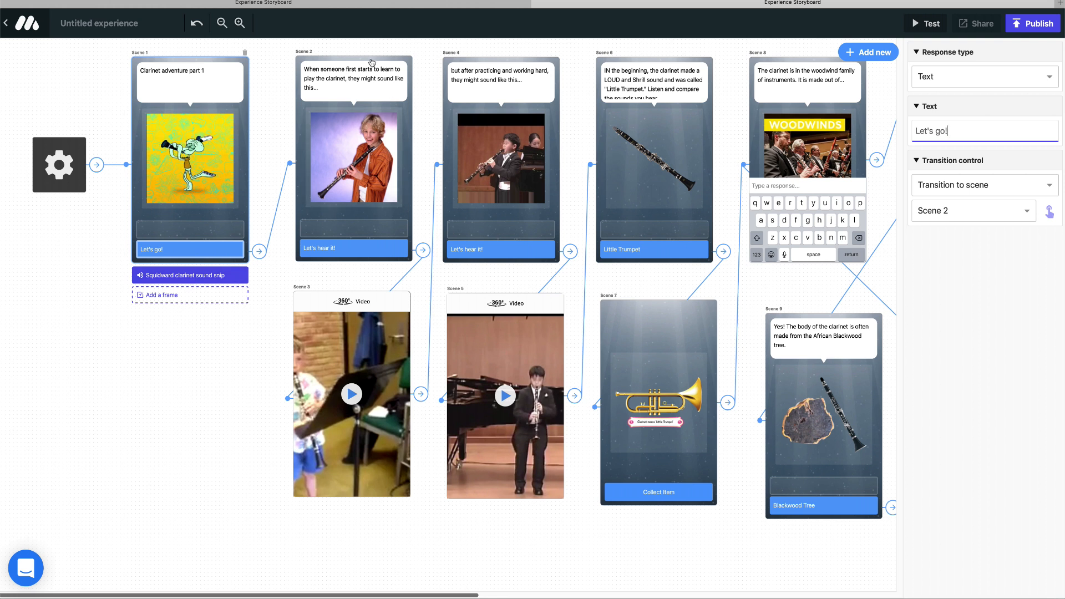
pyautogui.click(350, 247)
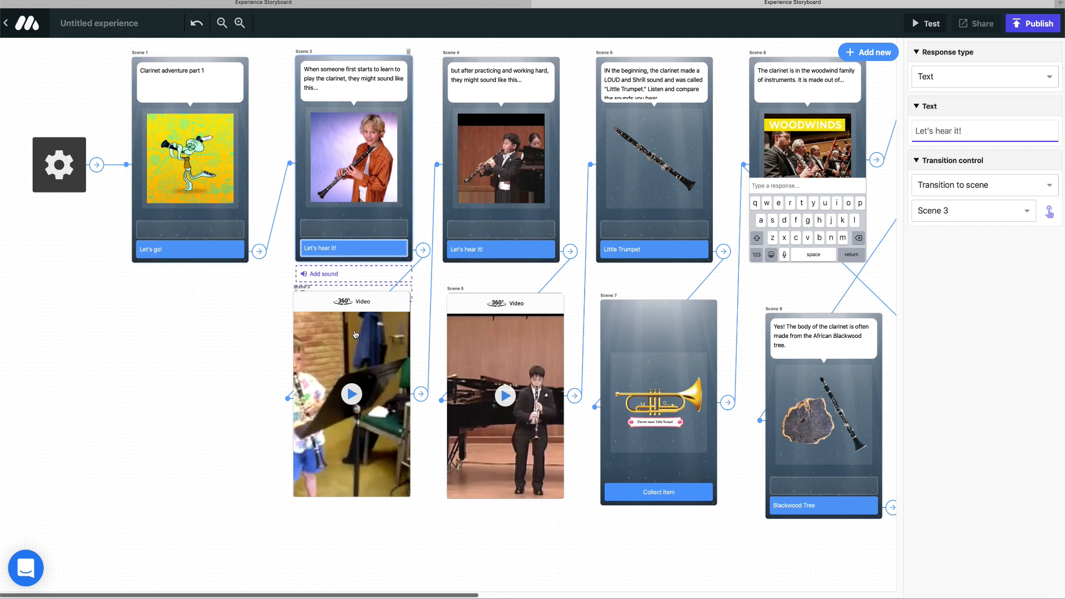
pyautogui.moveTo(355, 334); pyautogui.dragTo(352, 358)
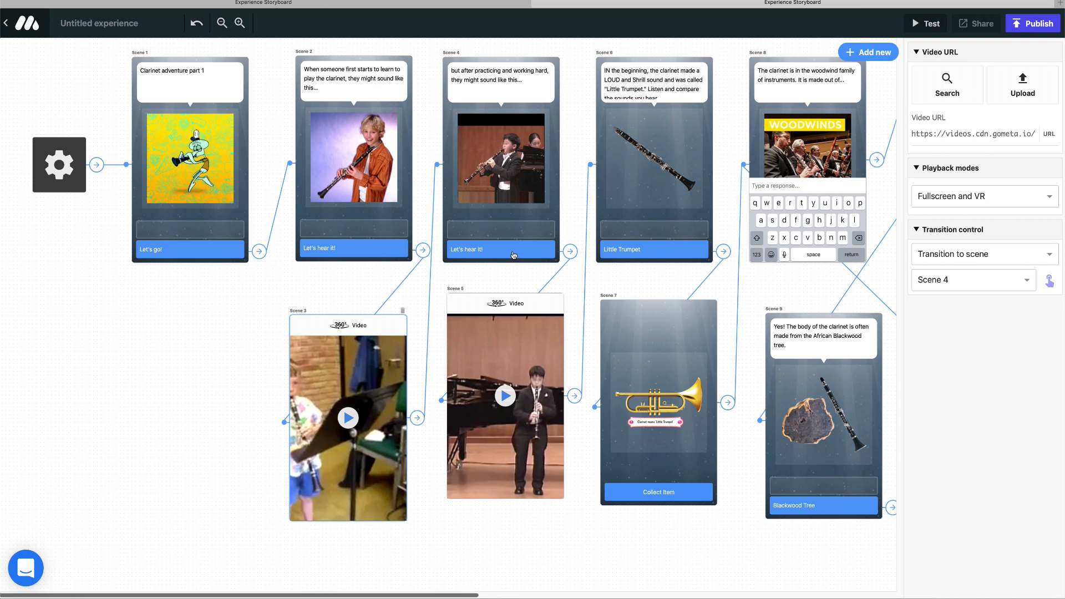
pyautogui.moveTo(507, 370); pyautogui.dragTo(502, 385)
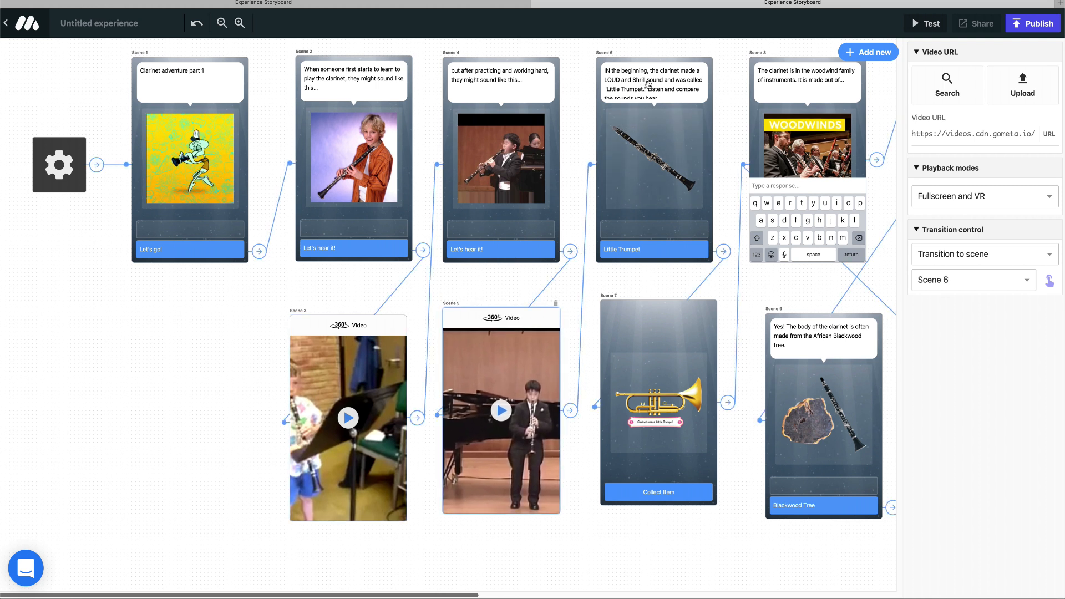
pyautogui.click(669, 247)
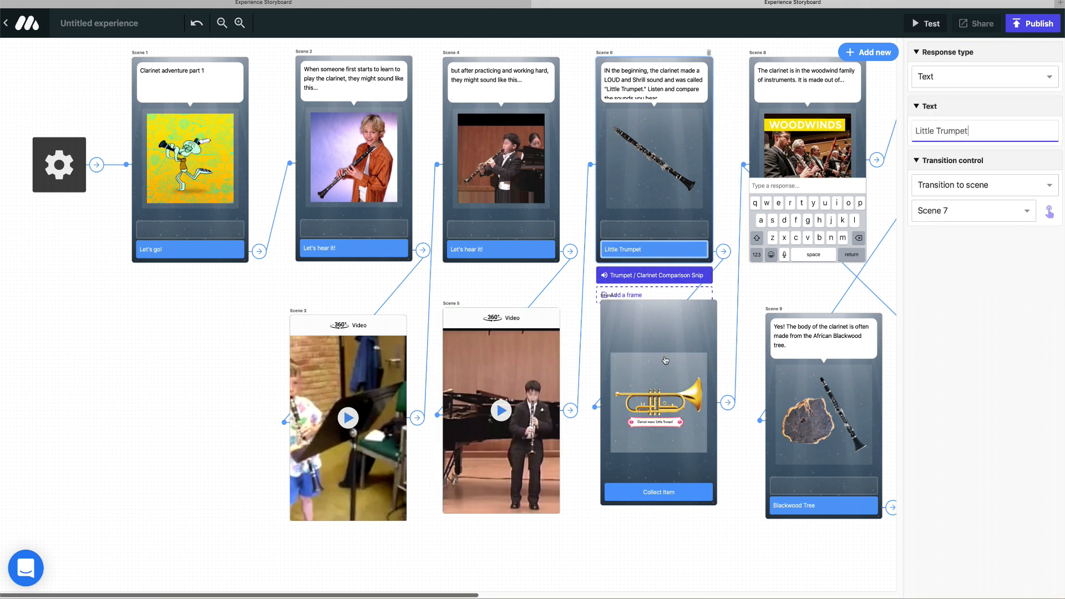
pyautogui.click(663, 454)
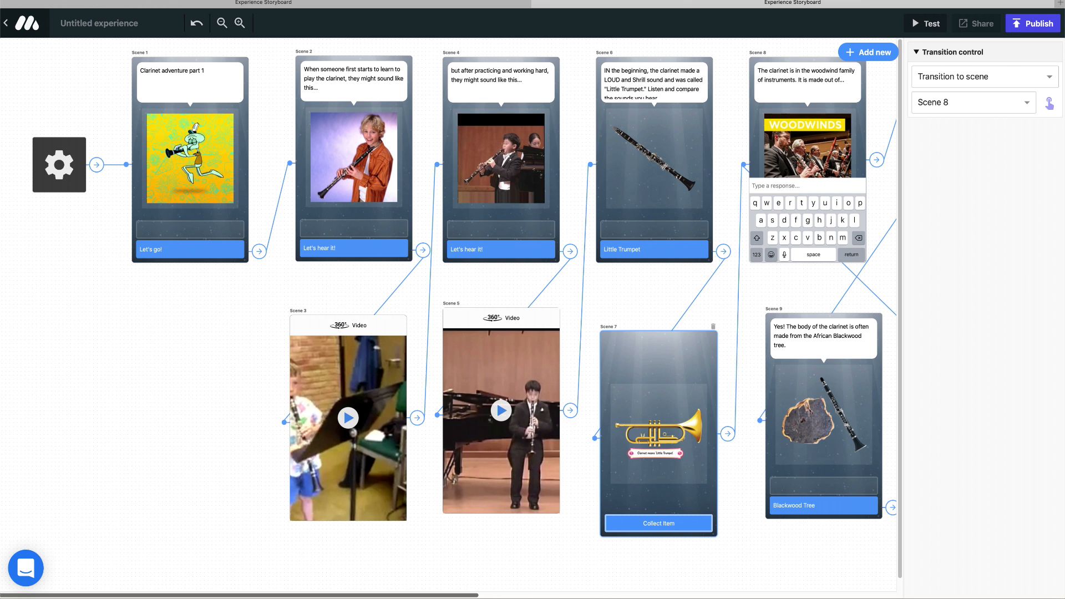
# Review the rest of the storyboard from Scene 8 to the Scene 14 media wall, including Scene 11's item and Scene 12's response
pyautogui.moveTo(487, 595); pyautogui.dragTo(653, 597)
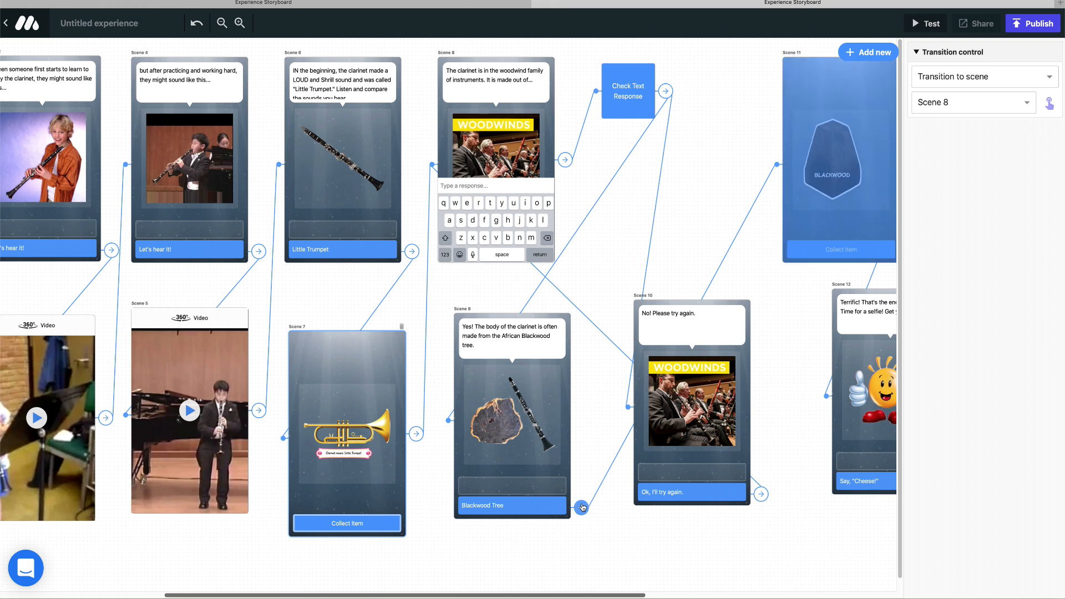
pyautogui.click(833, 166)
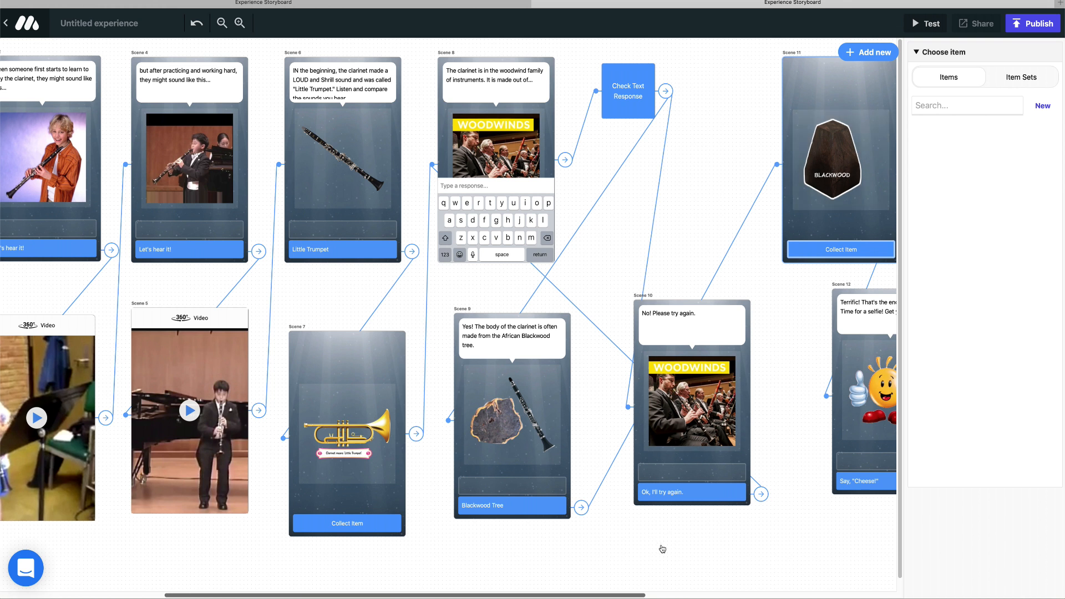
pyautogui.moveTo(647, 595); pyautogui.dragTo(756, 596)
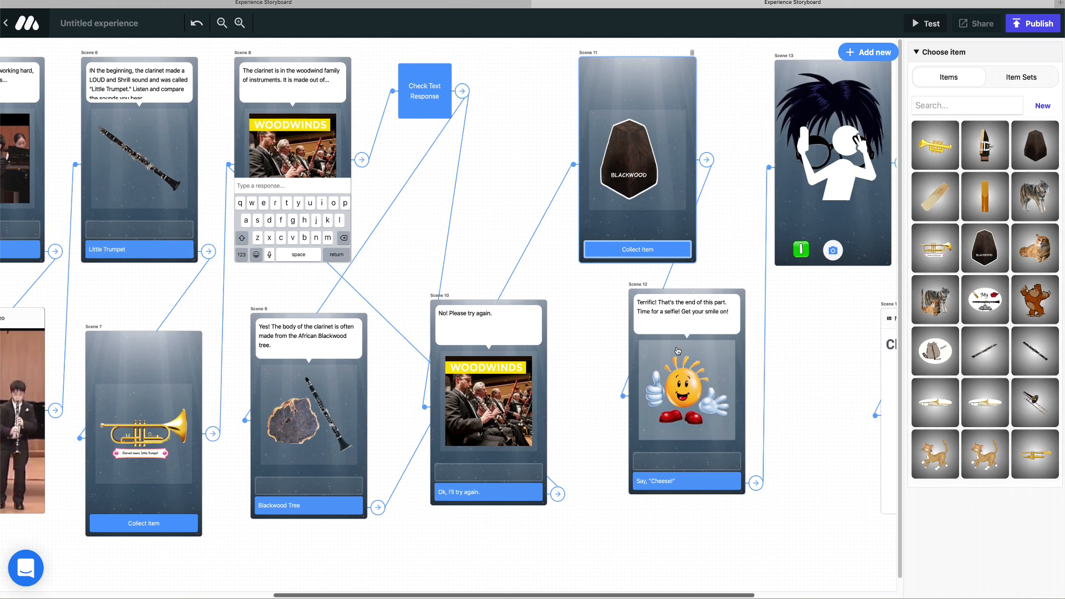
pyautogui.click(680, 485)
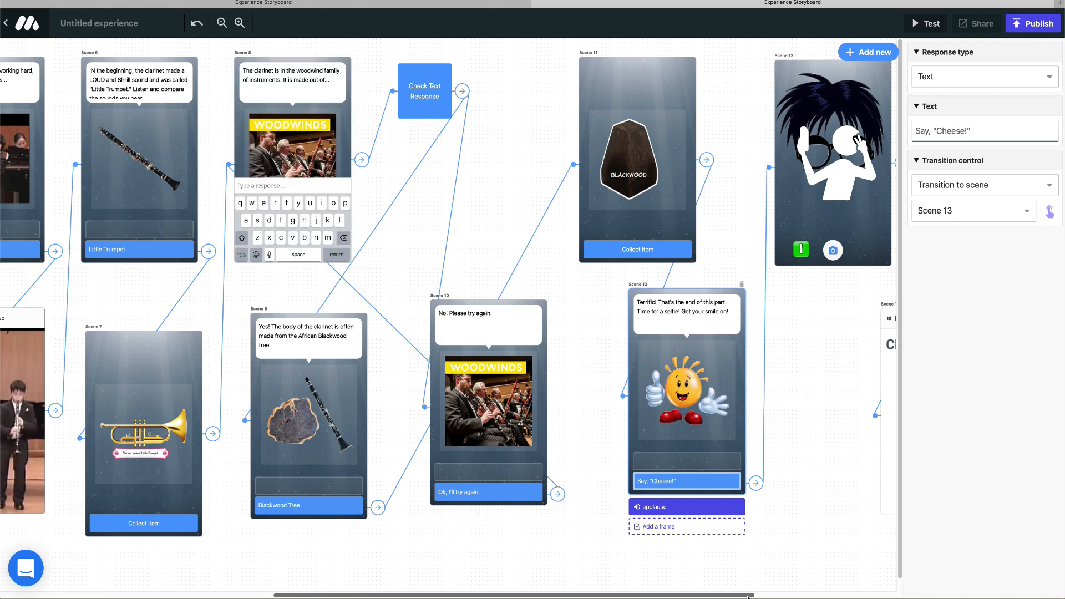
pyautogui.moveTo(737, 594); pyautogui.dragTo(852, 590)
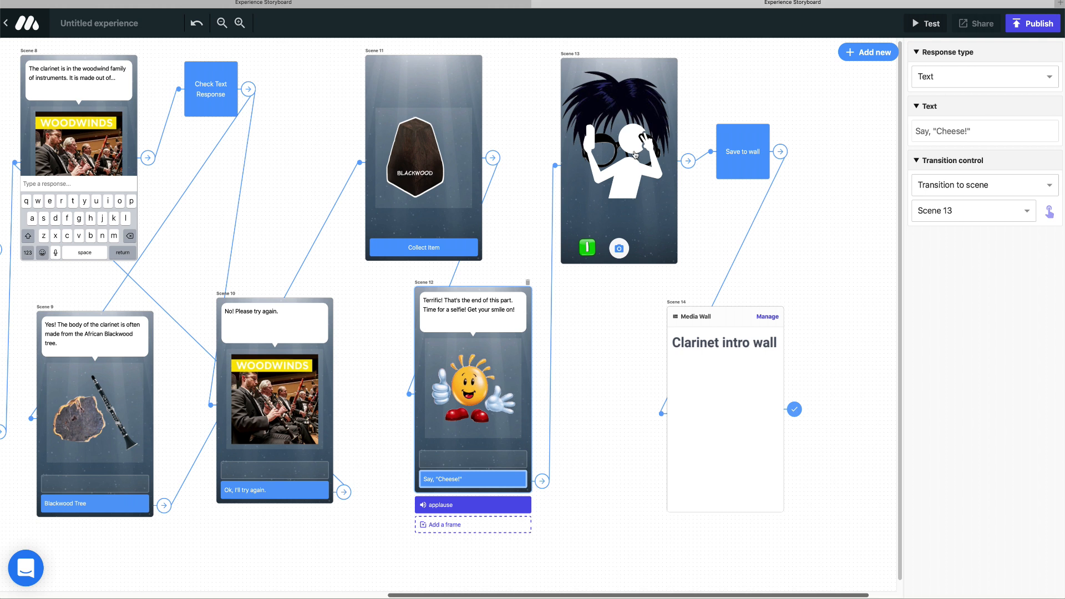